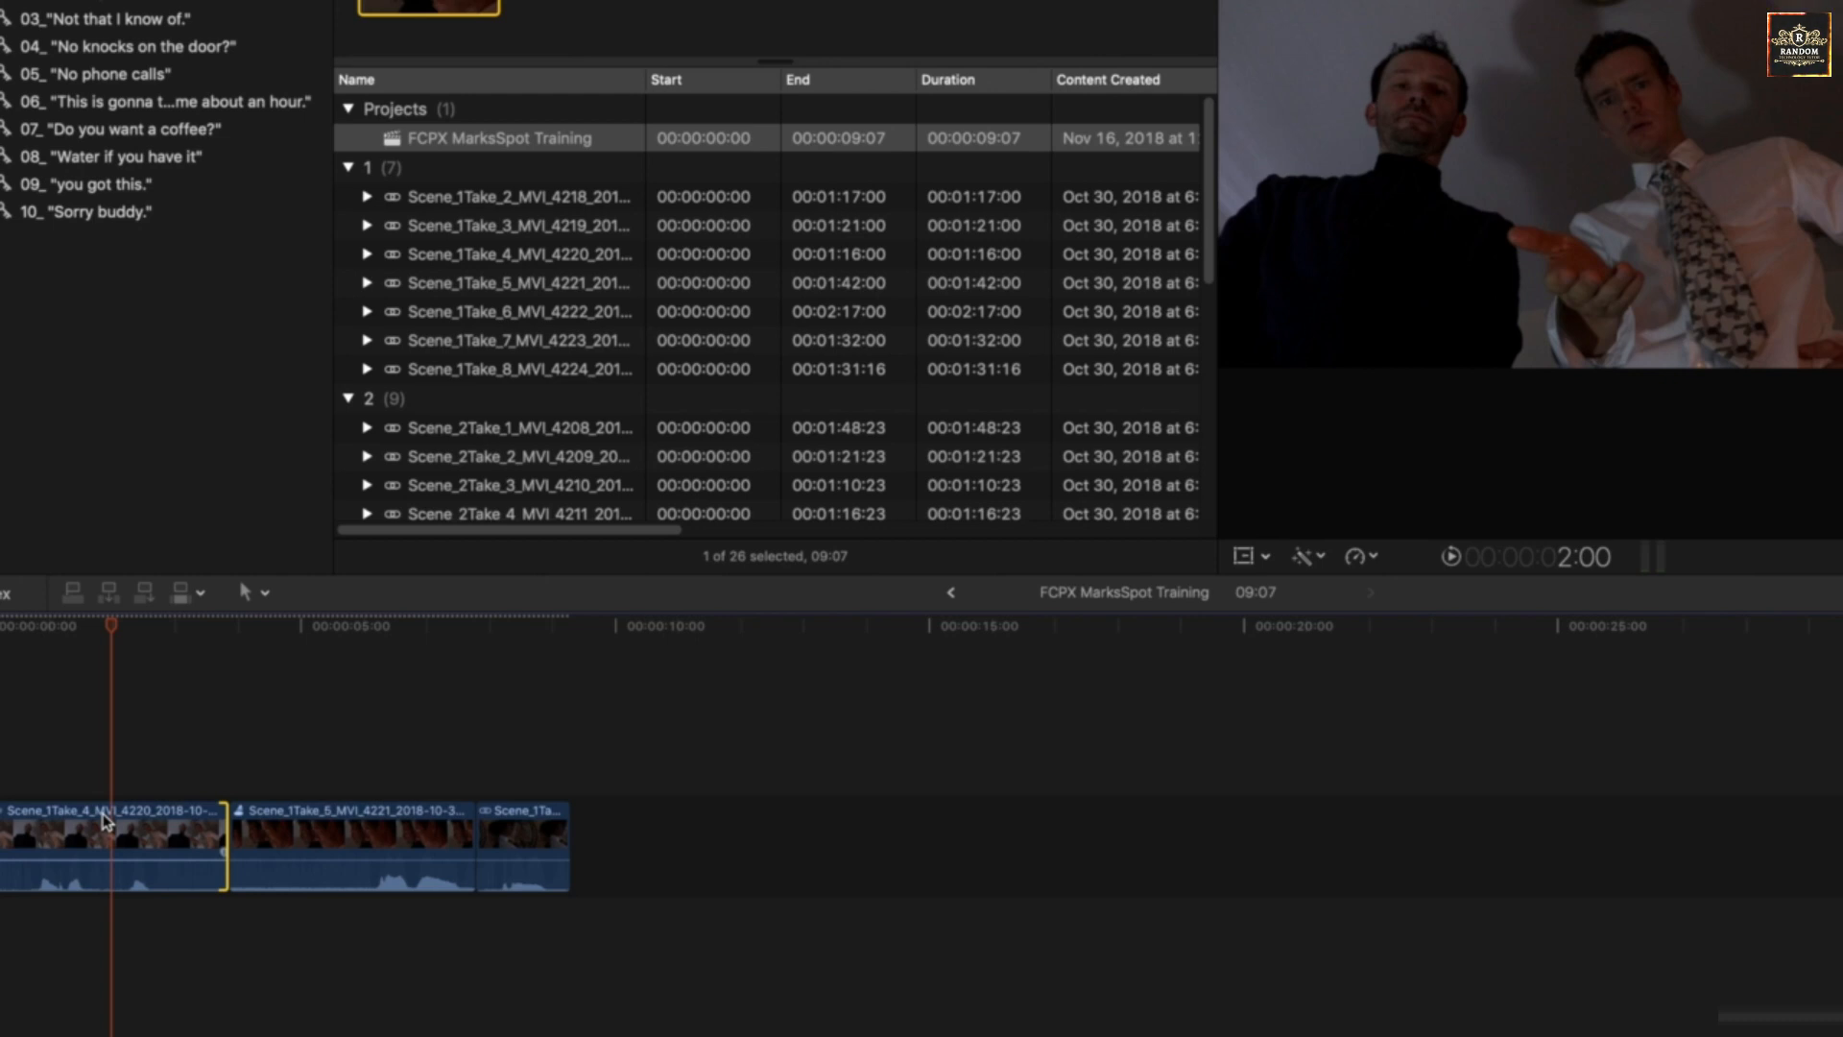
# Try trimming the first clip's end to 2:00, then its start to 1:20, undoing each trim.
pyautogui.hotkey('alt', ']')
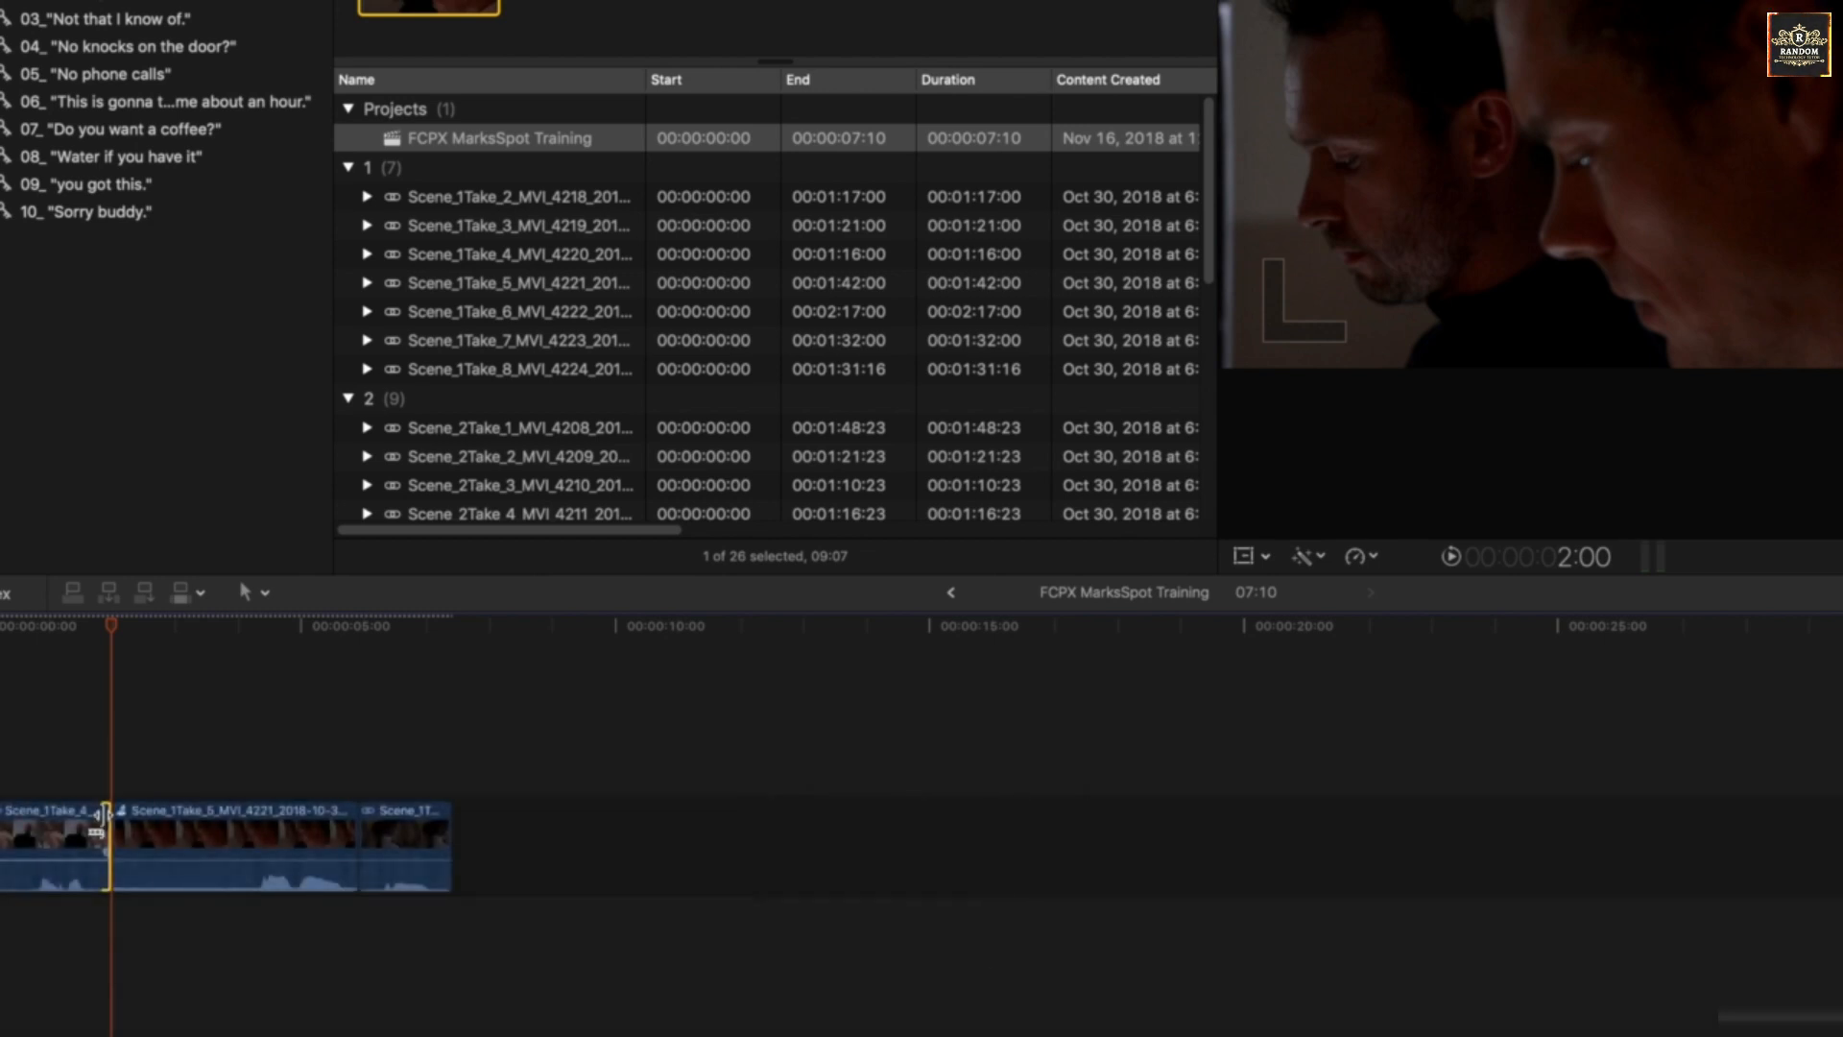
pyautogui.press('super+z')
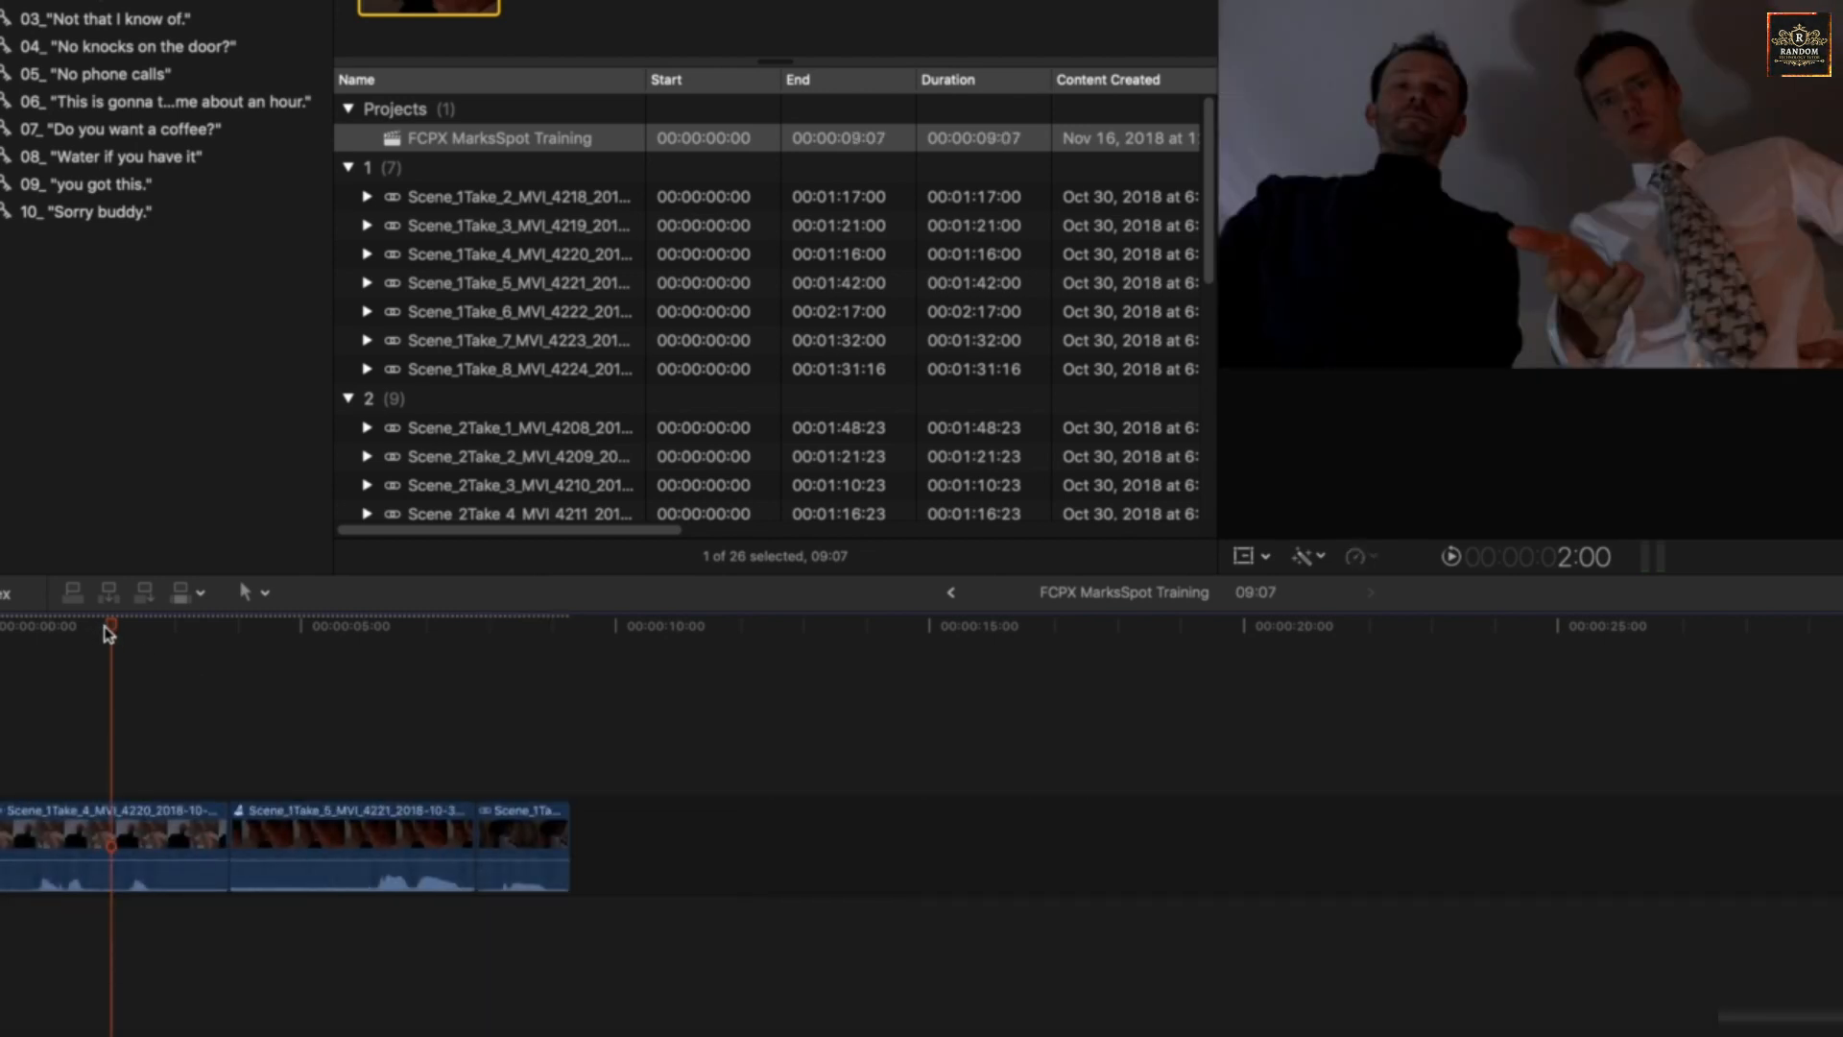
pyautogui.moveTo(112, 627); pyautogui.dragTo(10, 640)
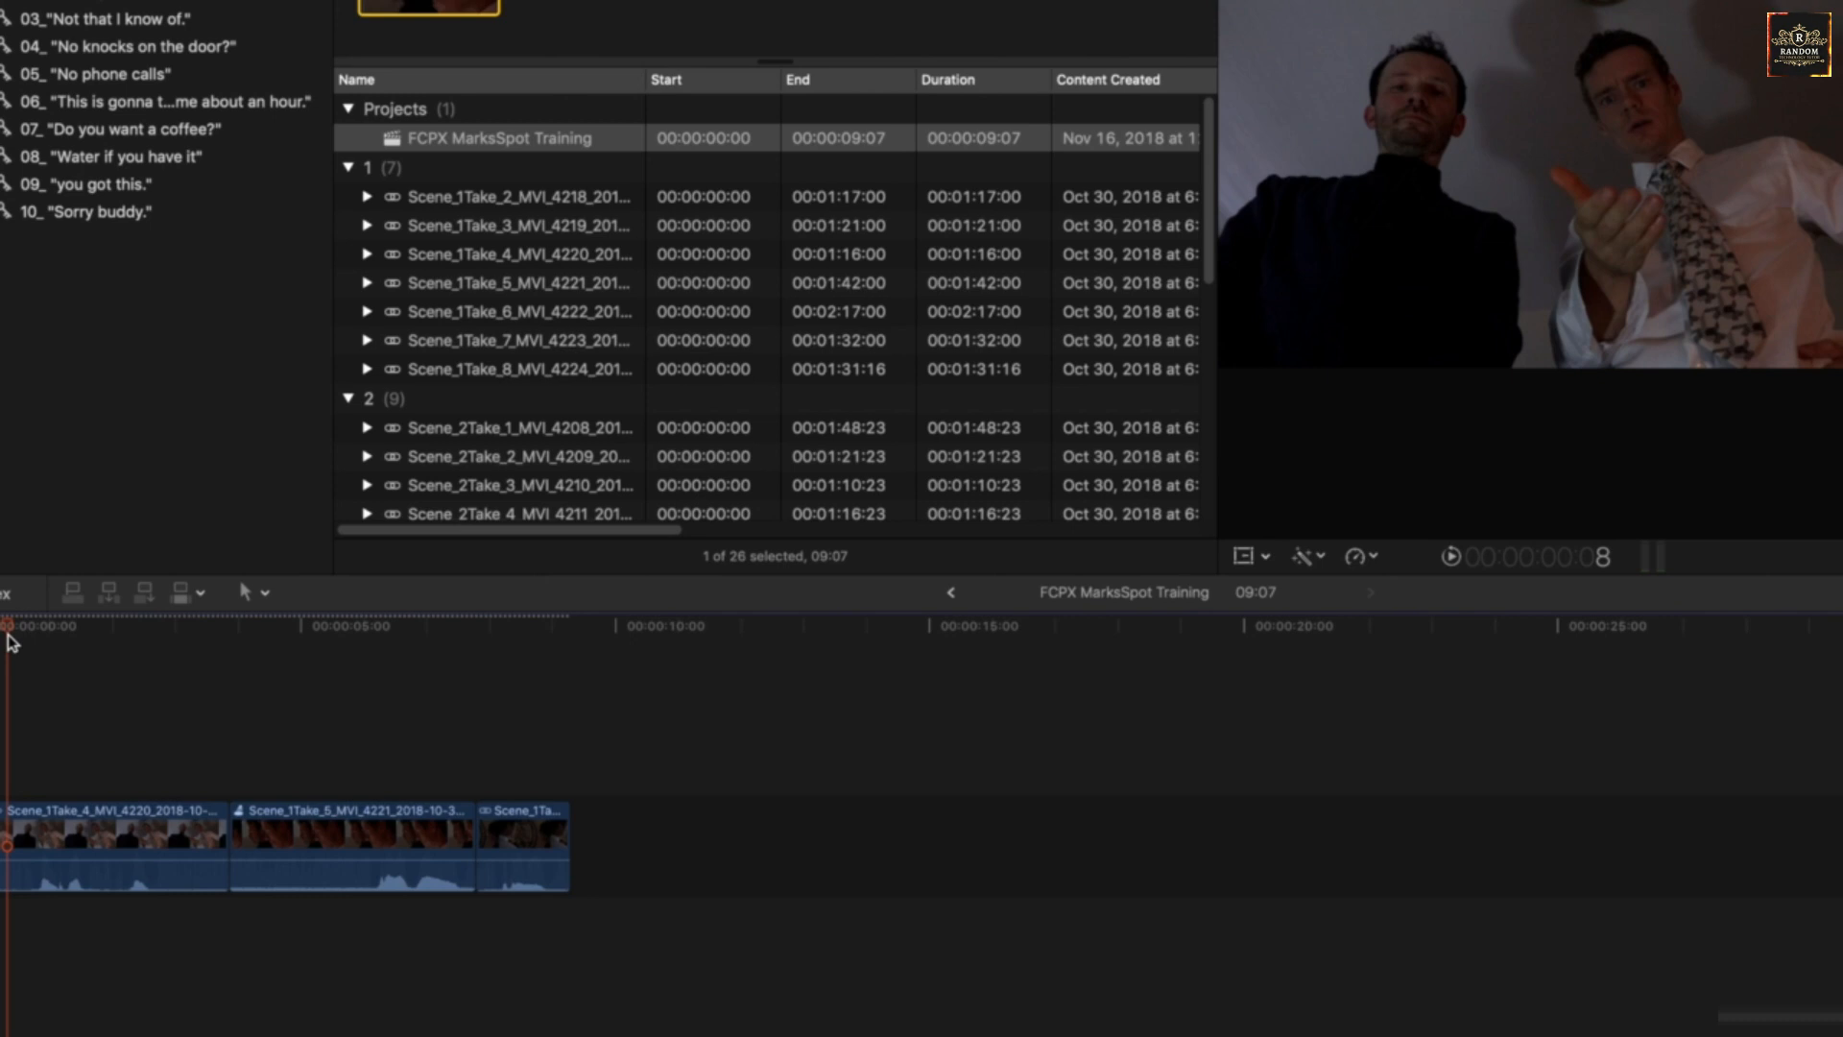
pyautogui.press('space')
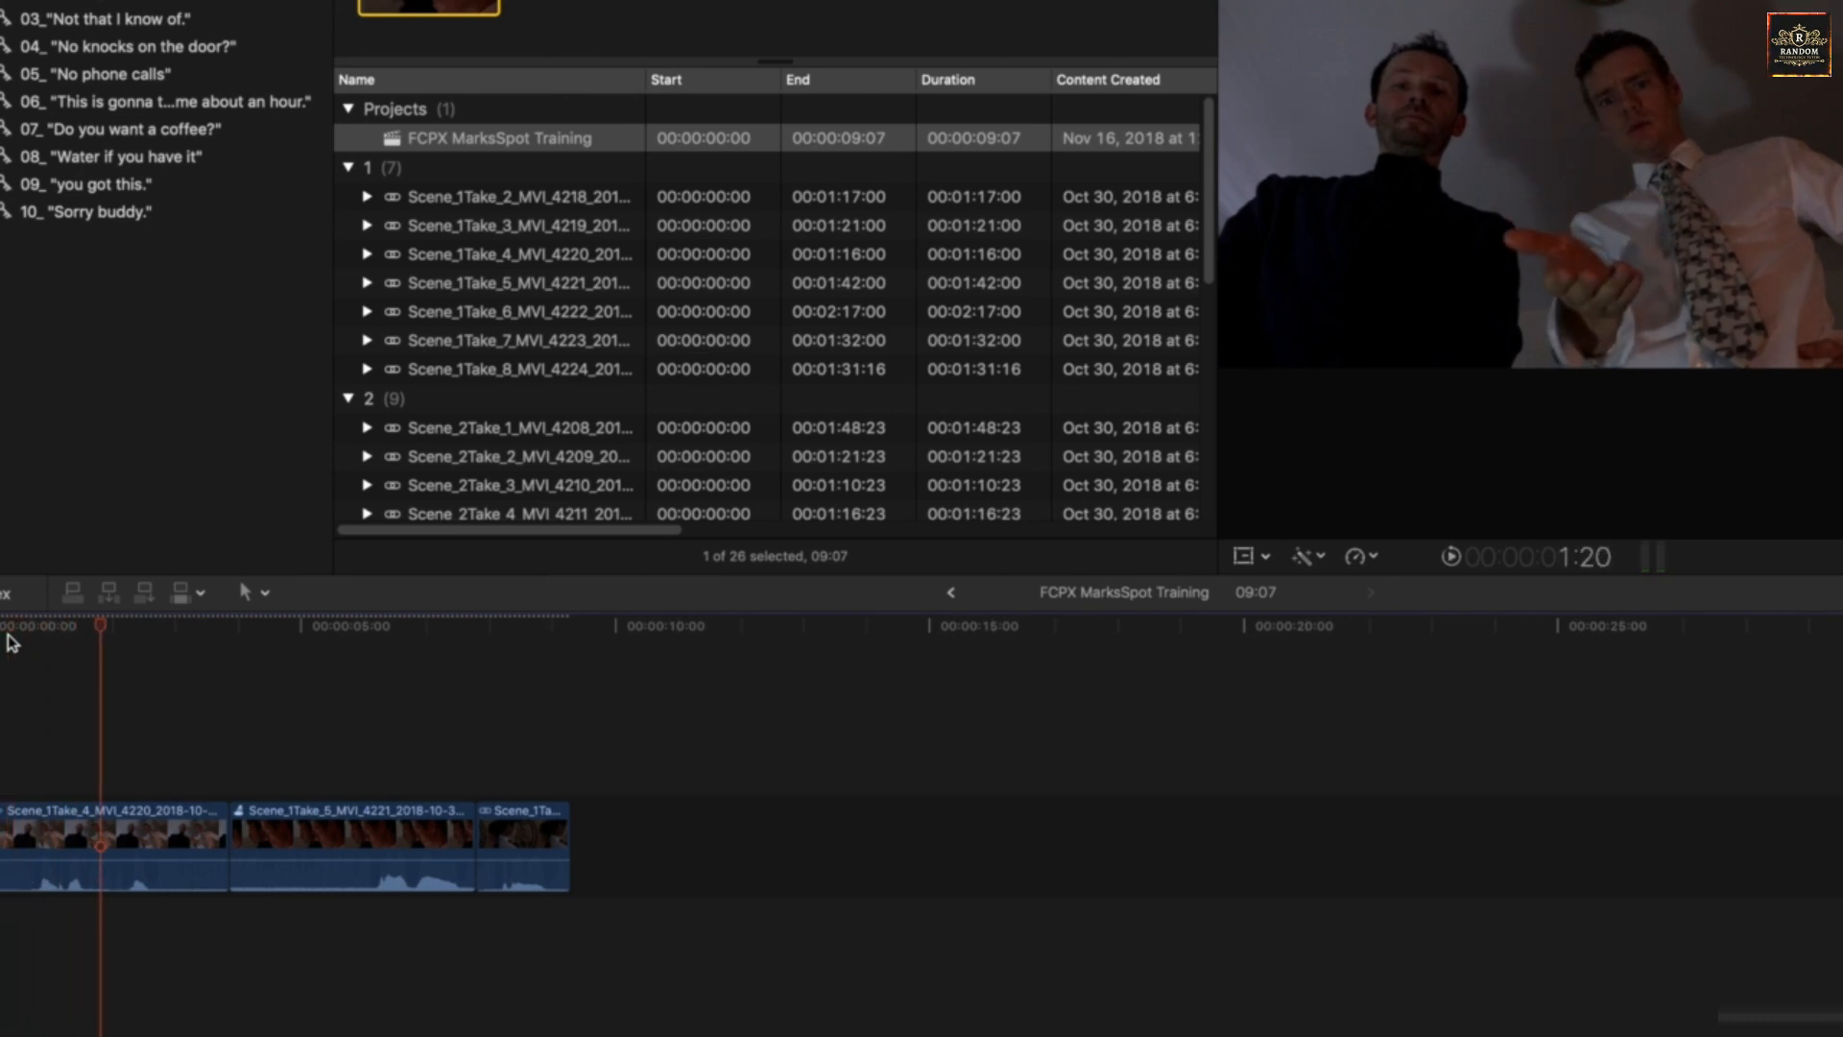
pyautogui.hotkey('alt', '[')
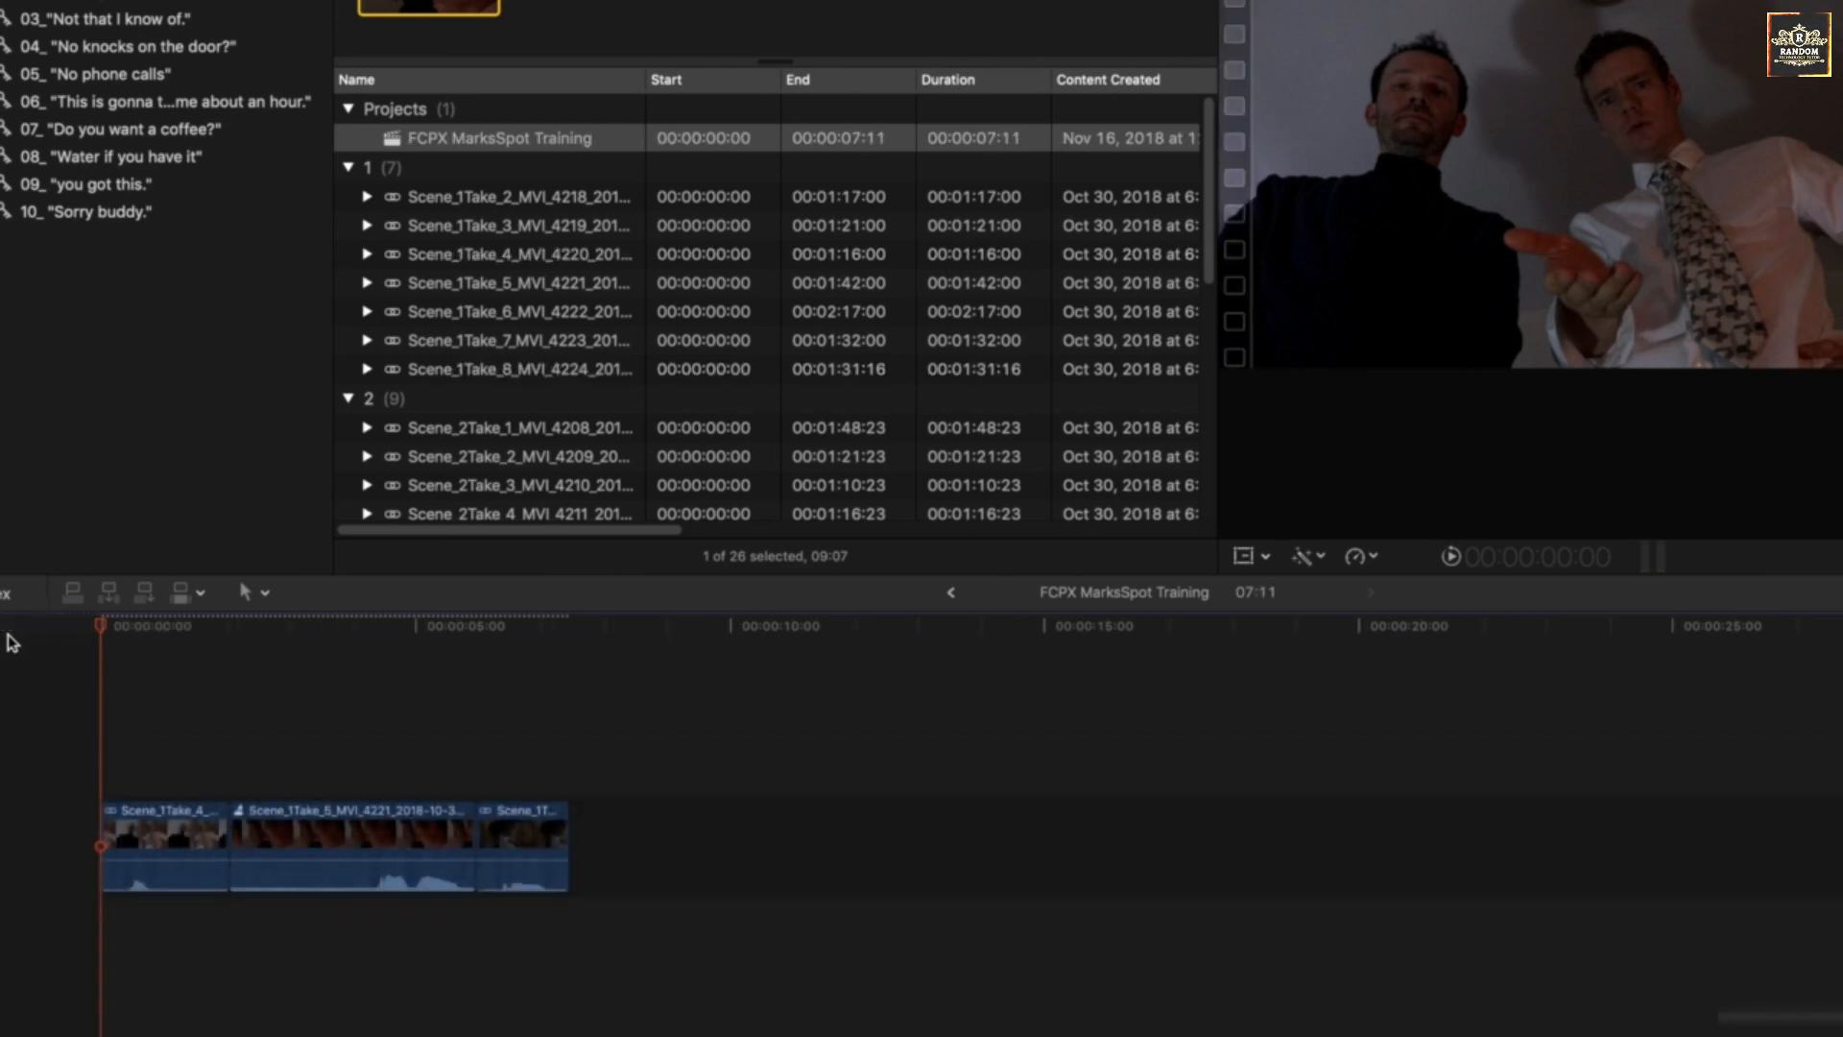
pyautogui.press('super+z')
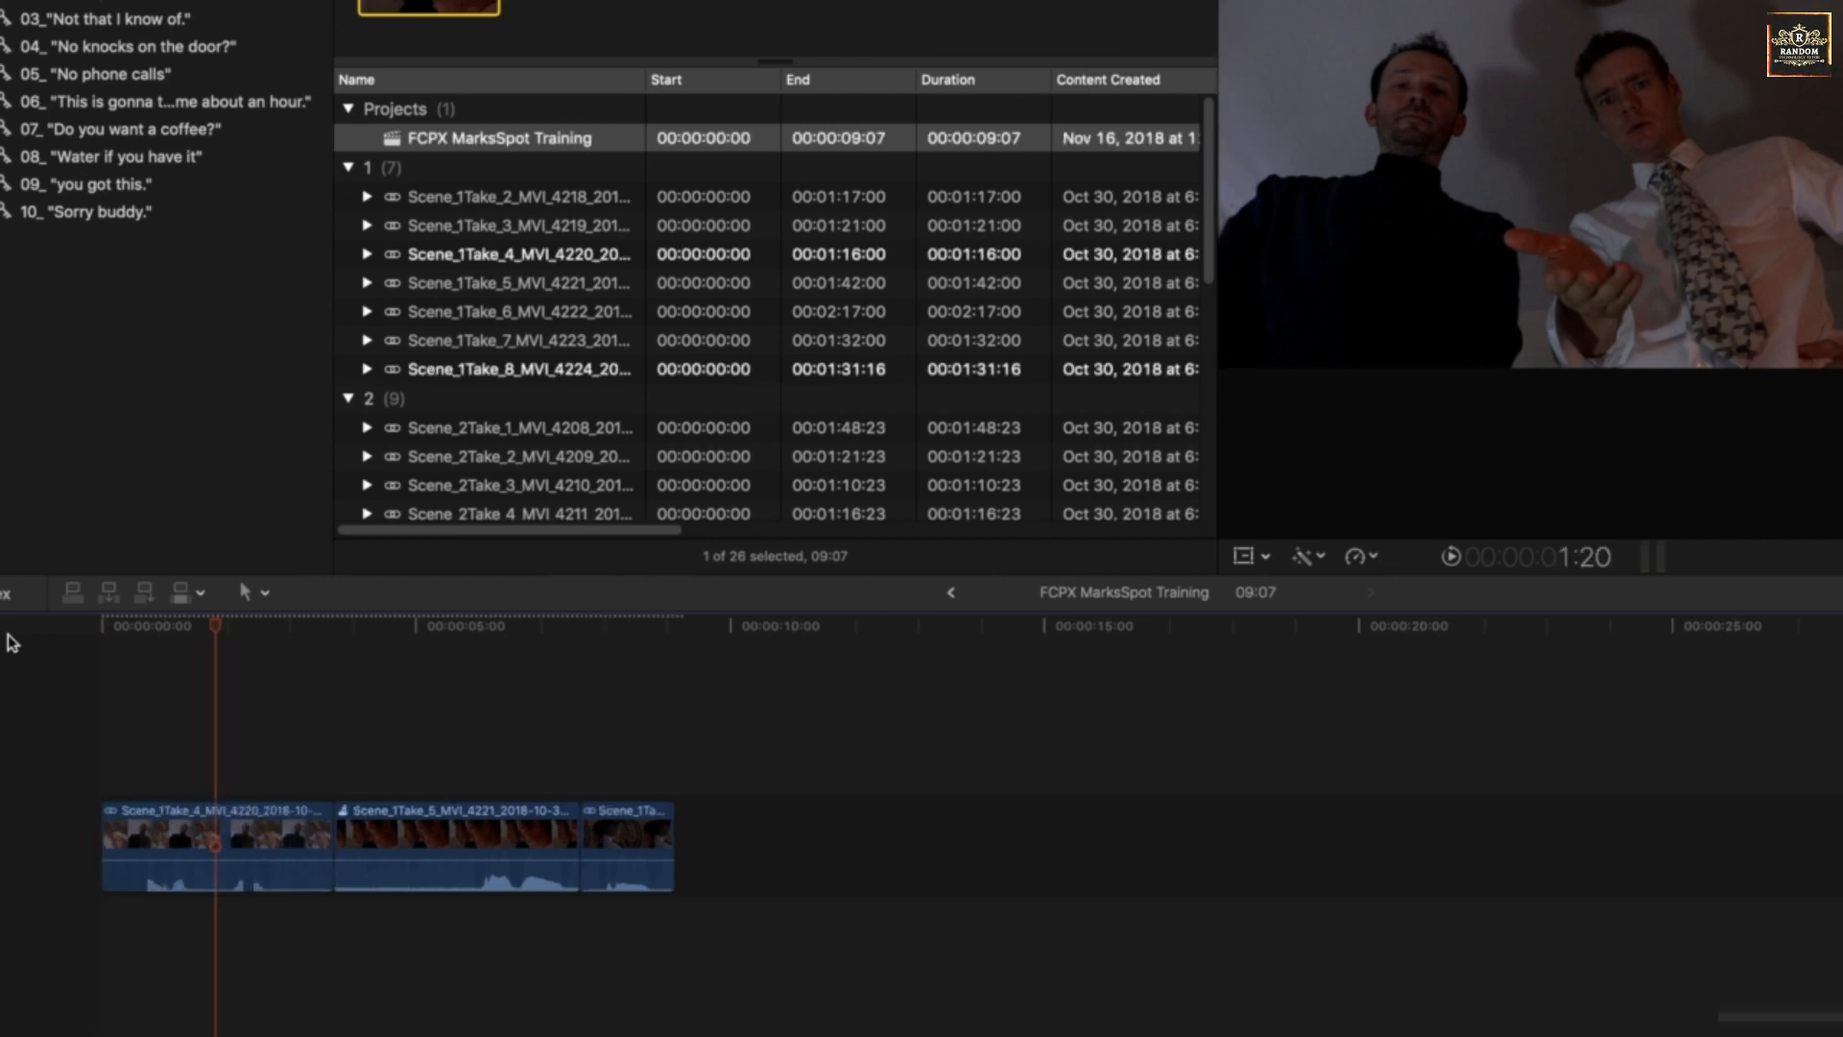
# Play the timeline from 0:08 and, during playback, trim the starts of the first two clips and the end of the third clip.
pyautogui.click(124, 626)
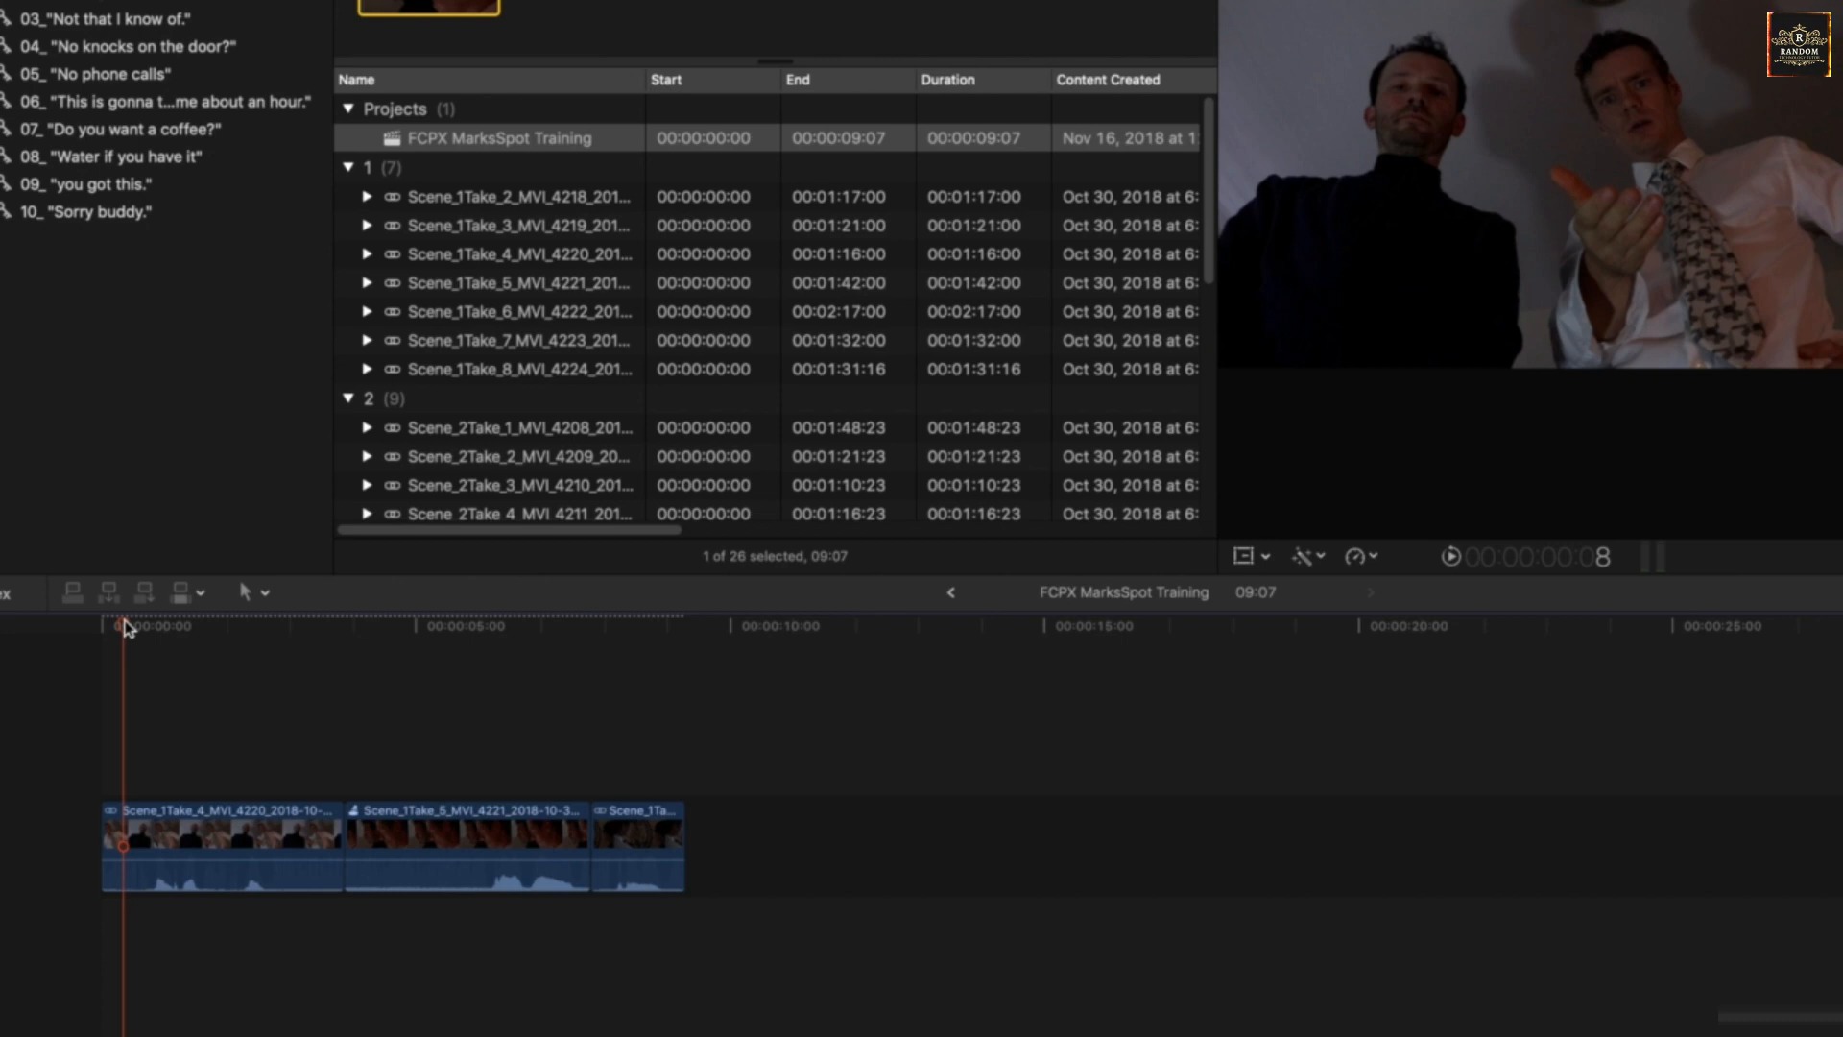
pyautogui.press('space')
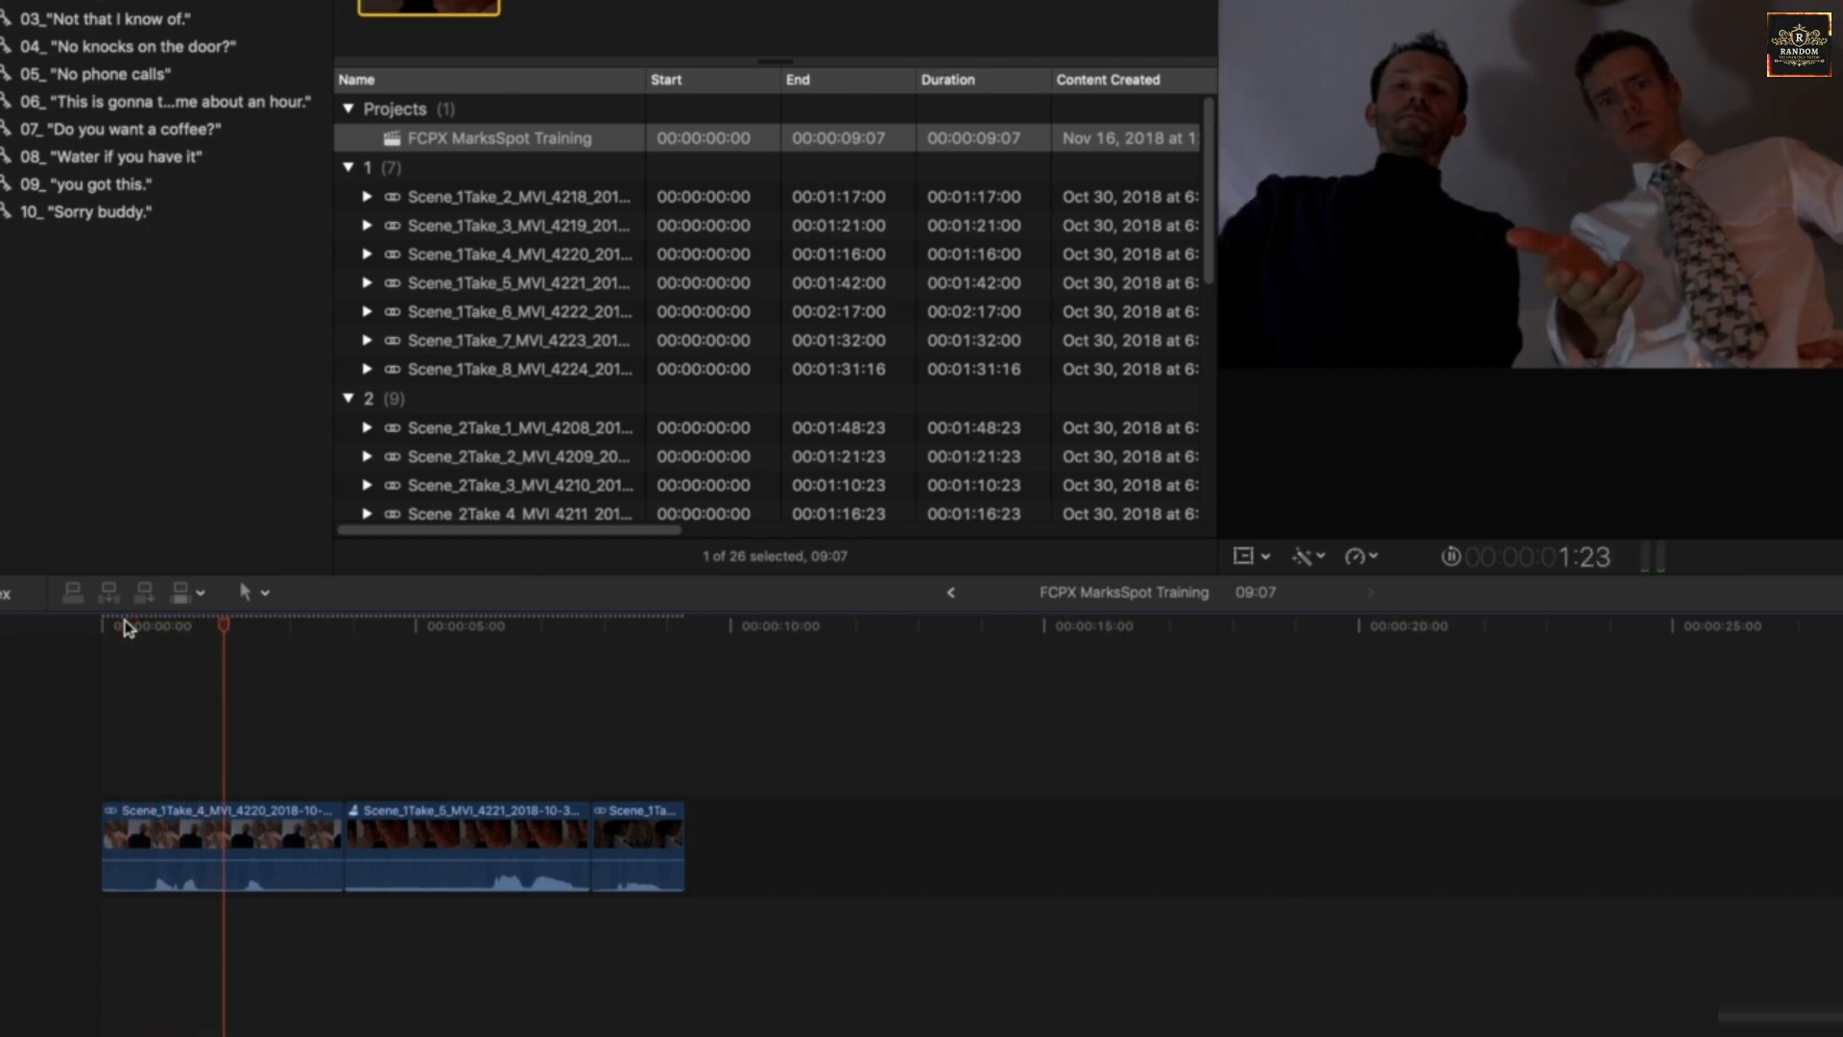
pyautogui.hotkey('alt', '[')
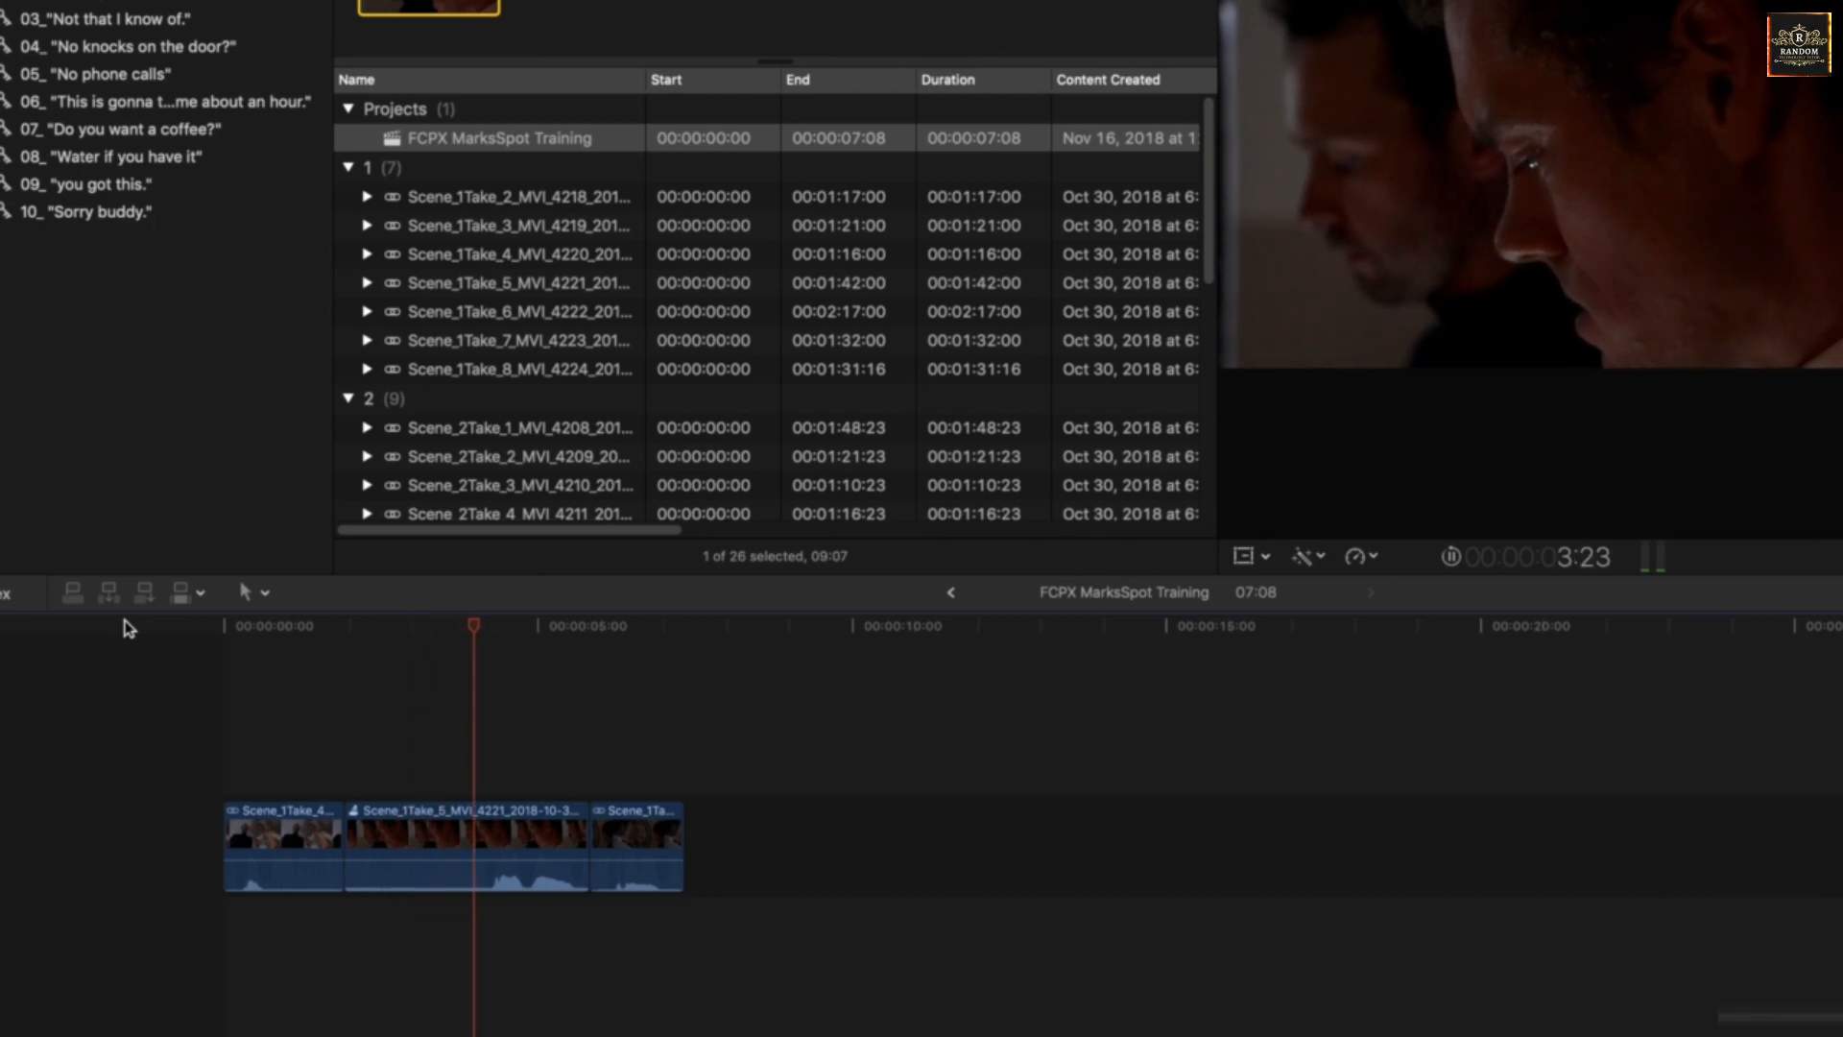
pyautogui.hotkey('alt', '[')
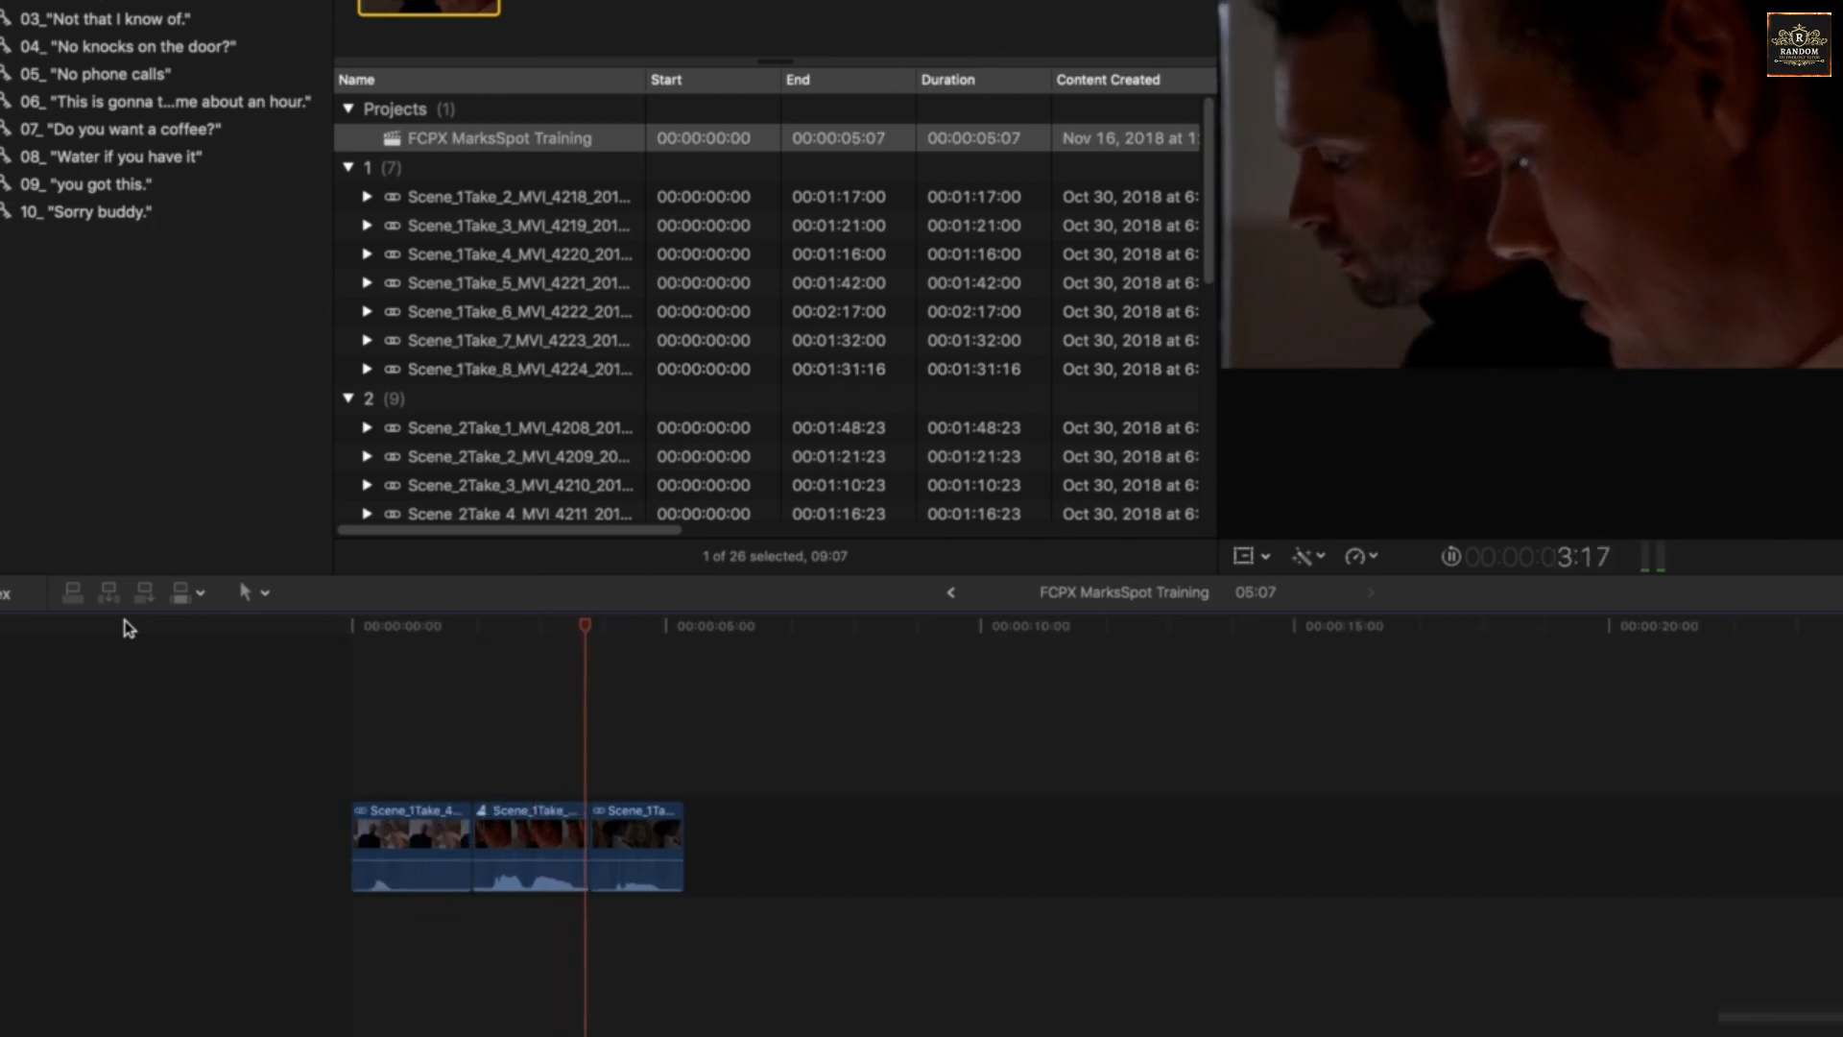
pyautogui.hotkey('alt', ']')
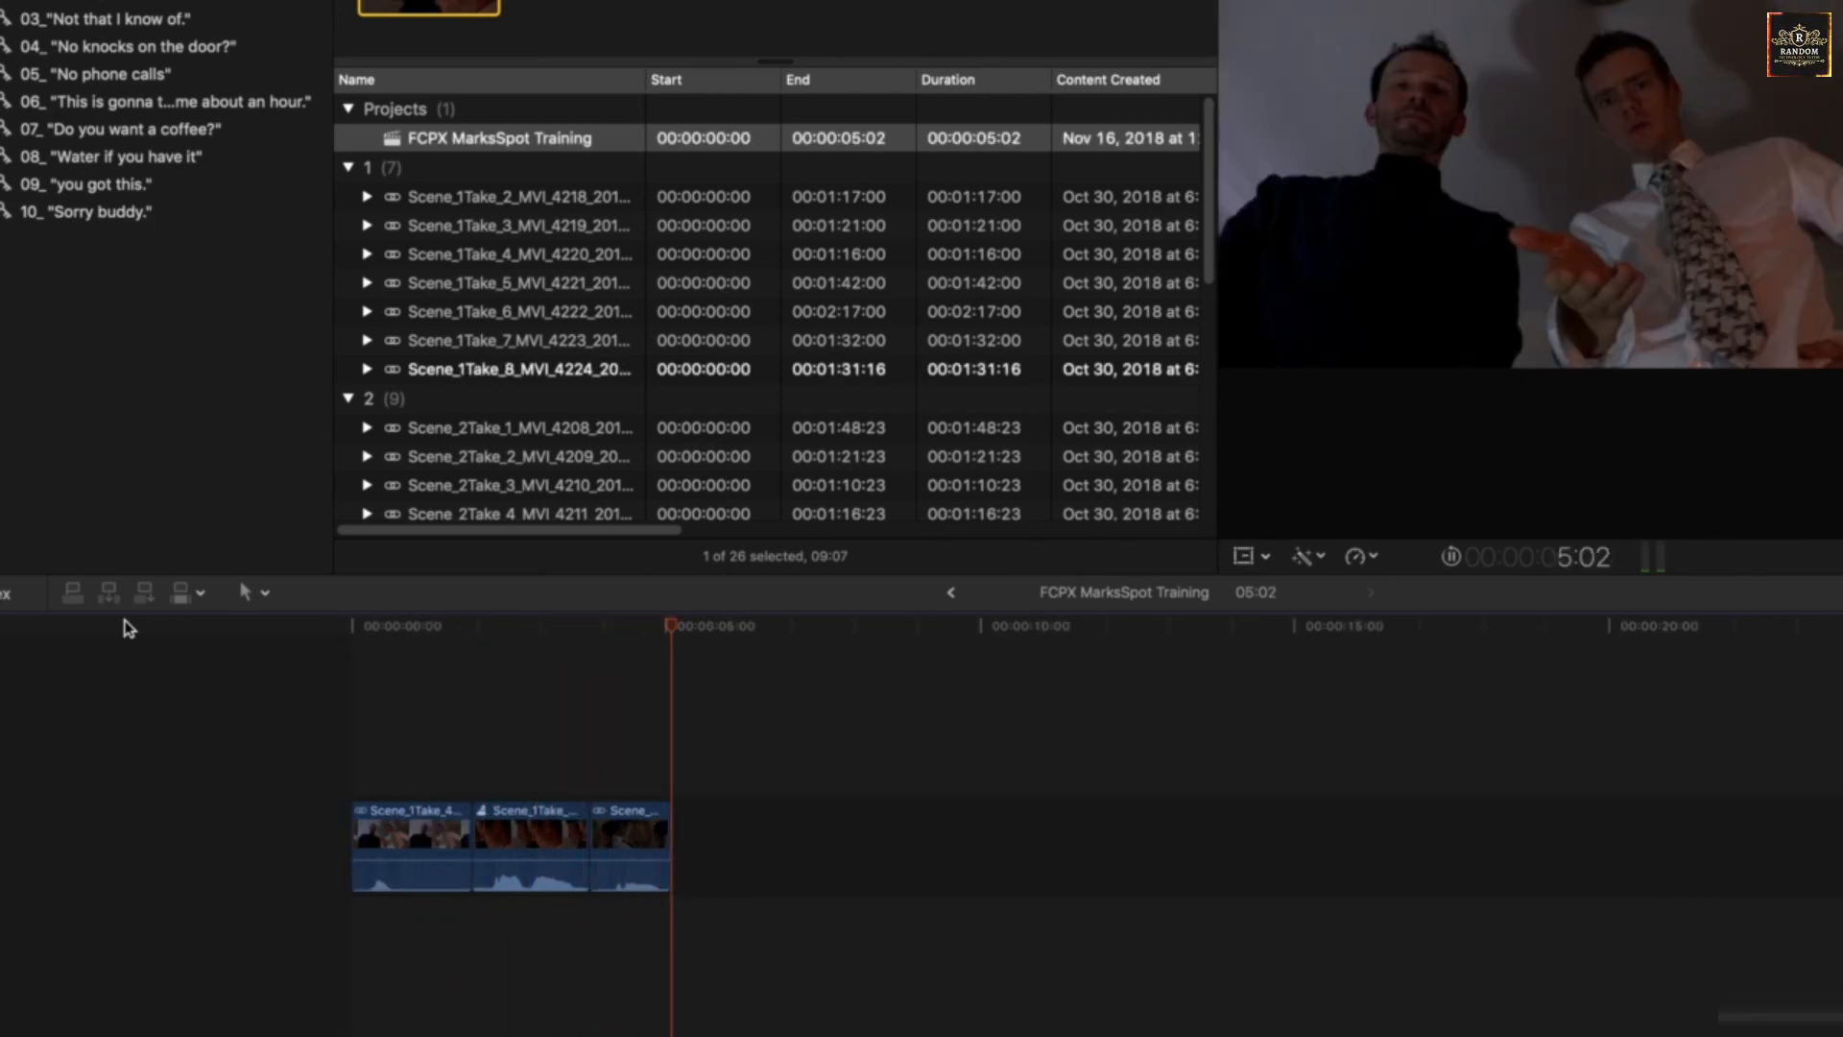
# Fit the whole project in the timeline and select both sides of the cut between the first two clips with the Trim tool.
pyautogui.press('Home')
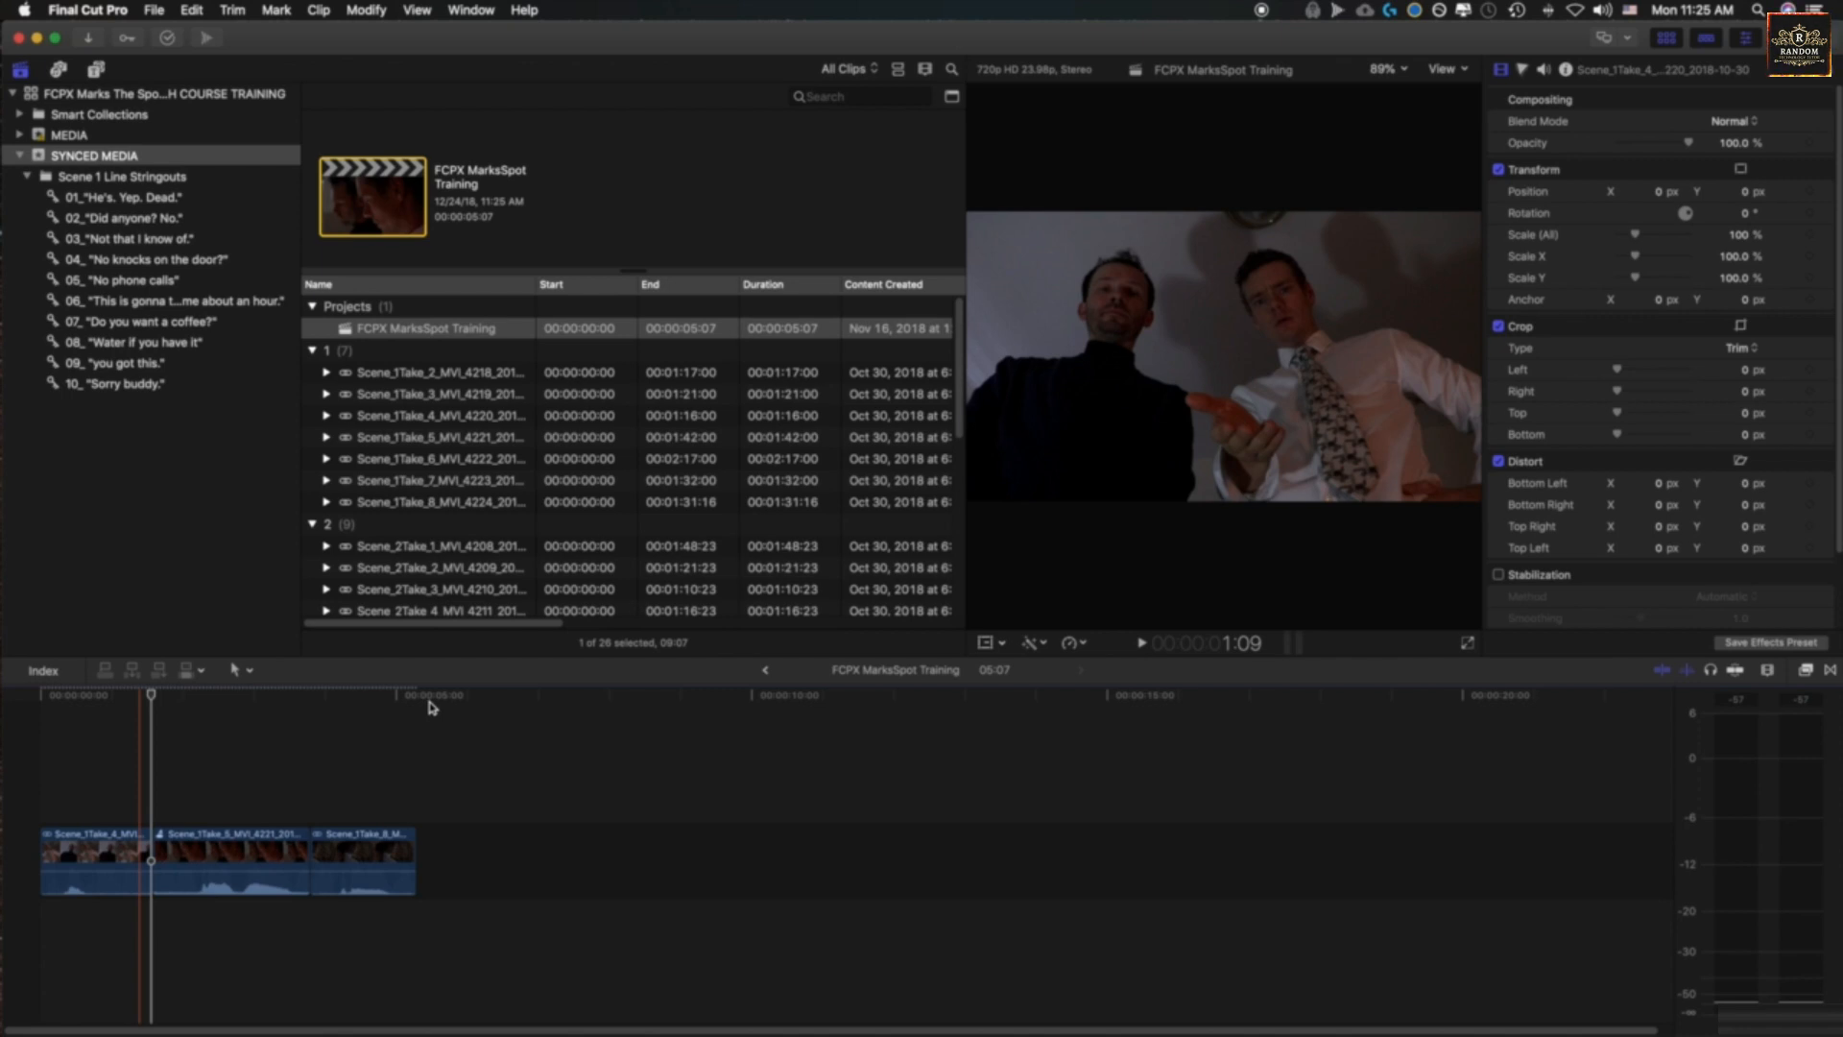
pyautogui.hotkey('shift', 'z')
pyautogui.press('space')
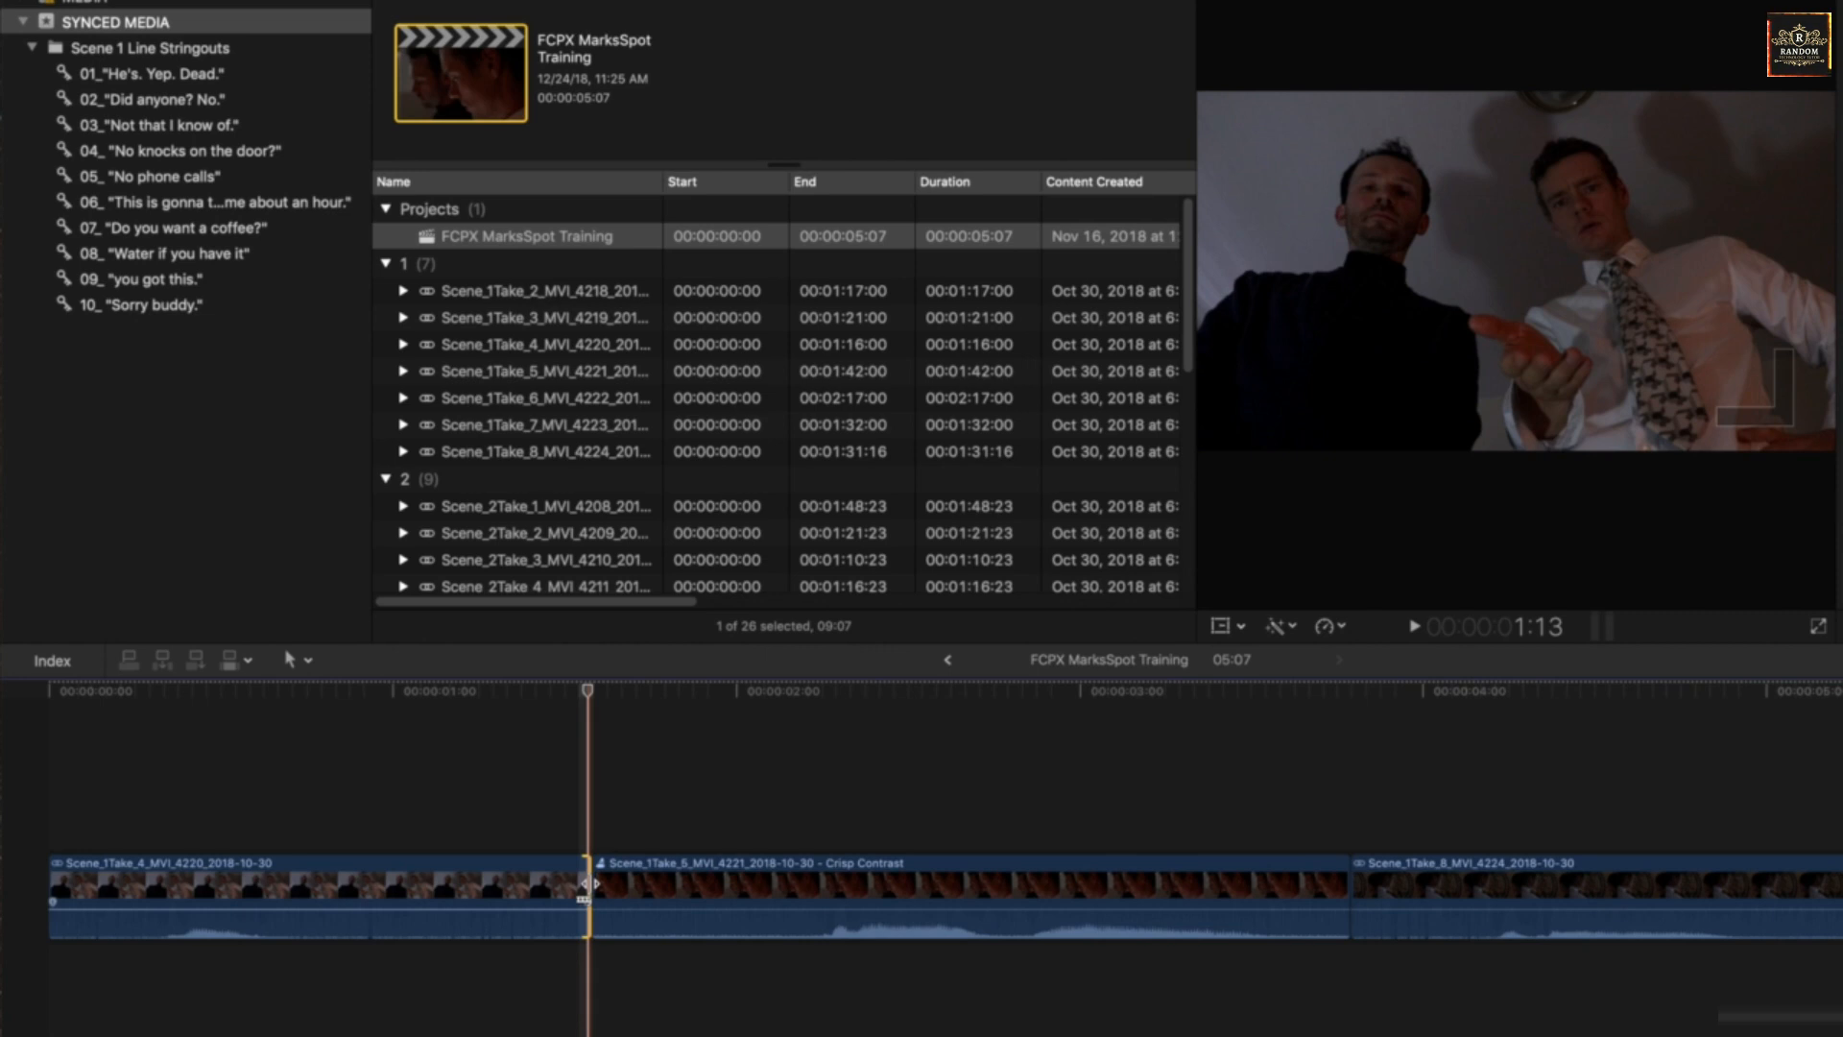
pyautogui.click(585, 883)
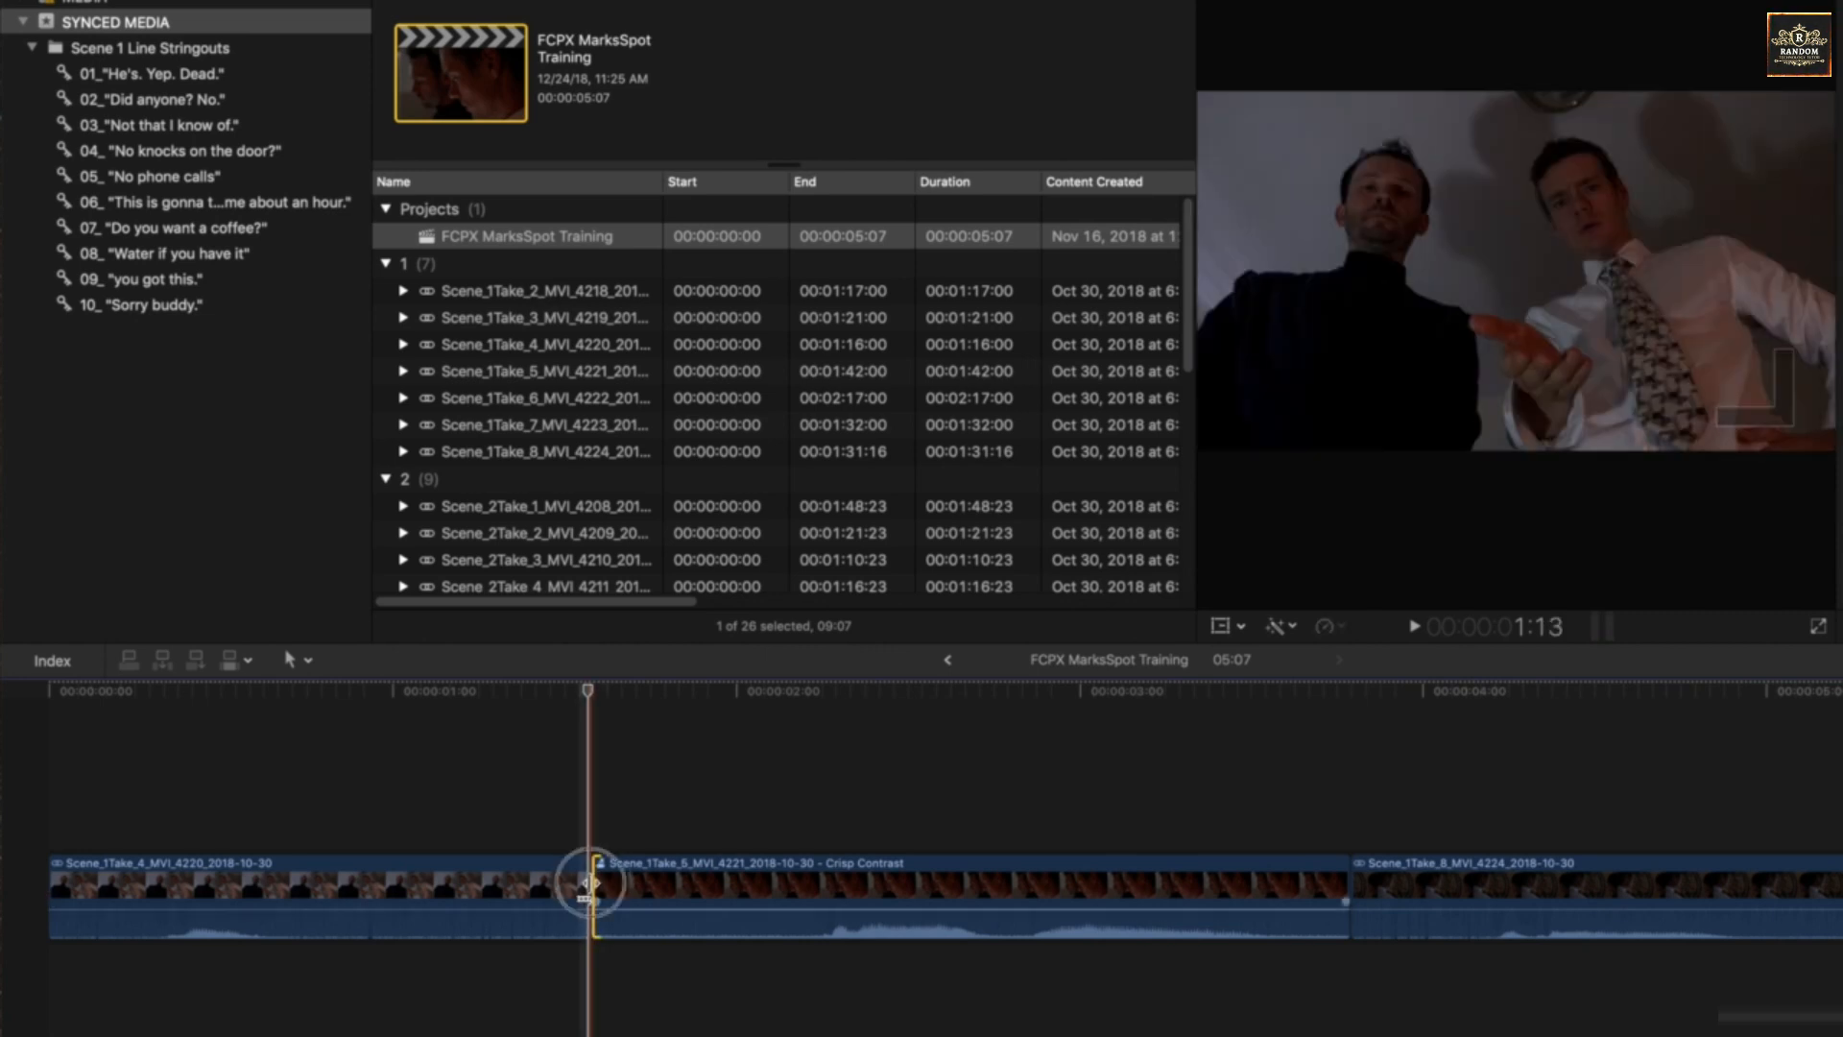
pyautogui.press('t')
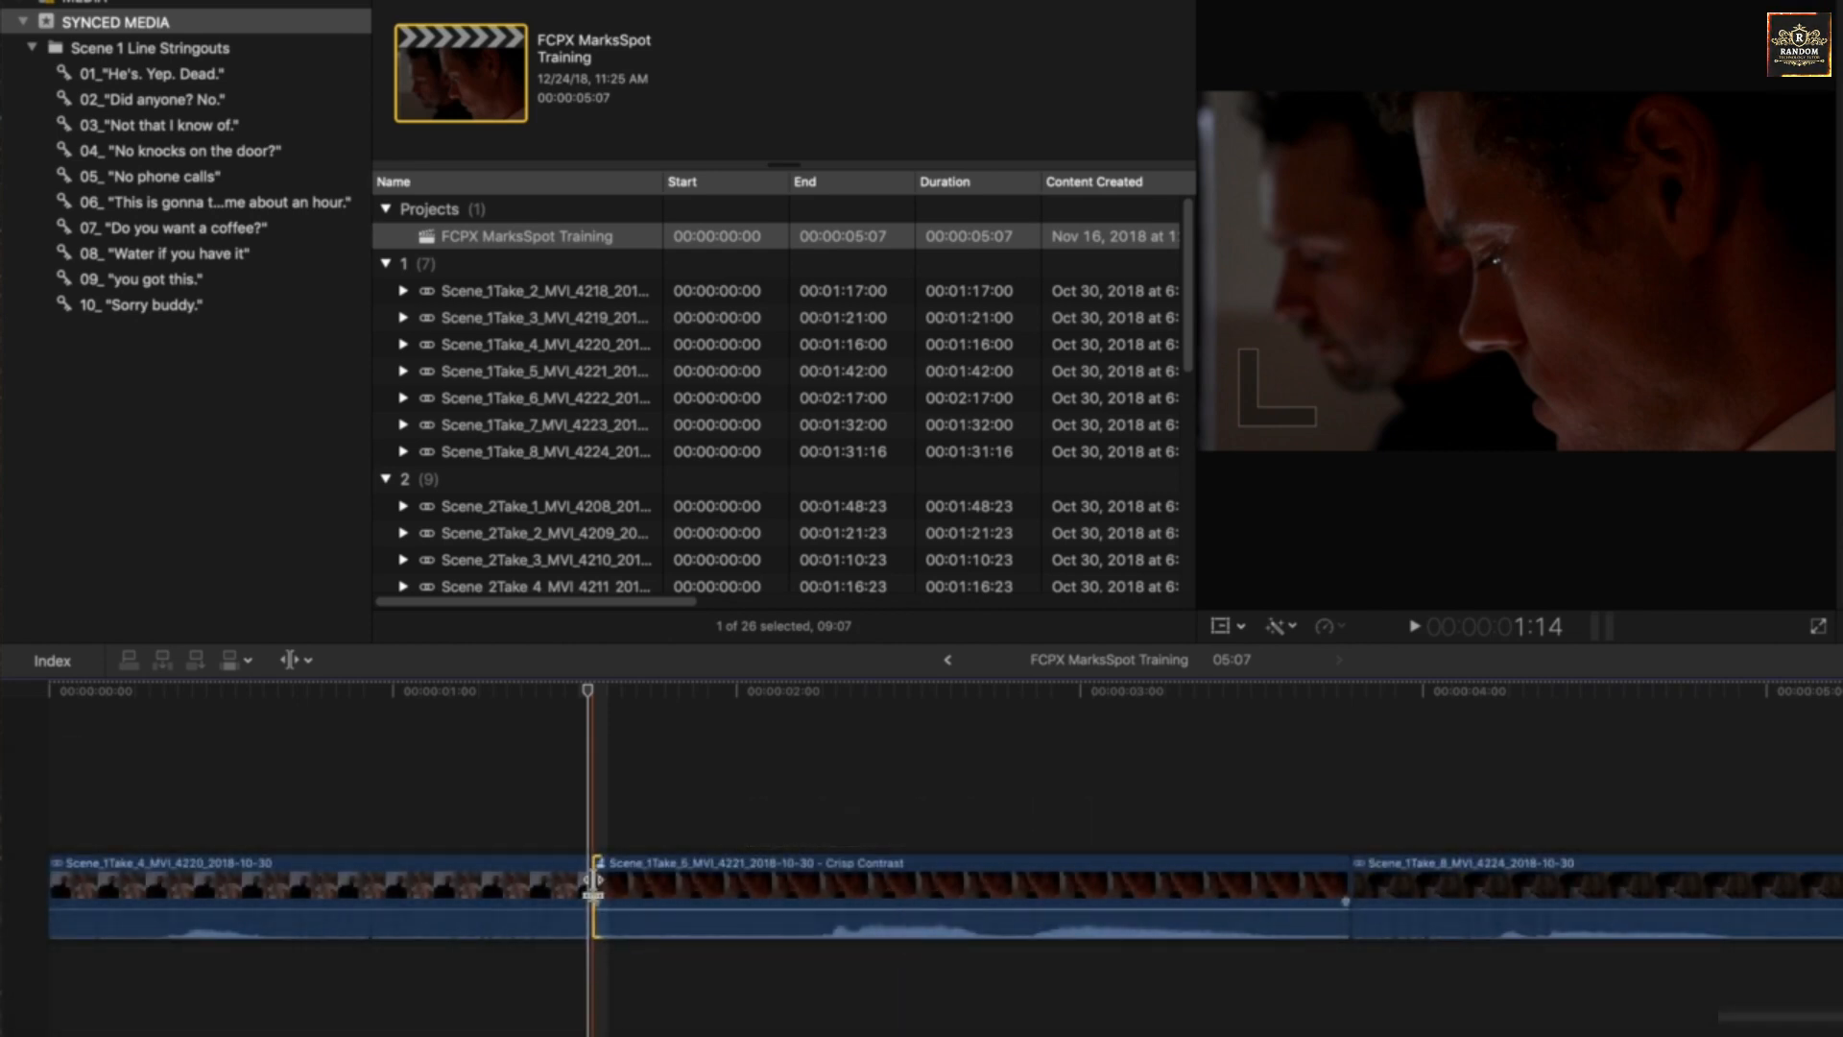
pyautogui.click(589, 885)
pyautogui.click(593, 888)
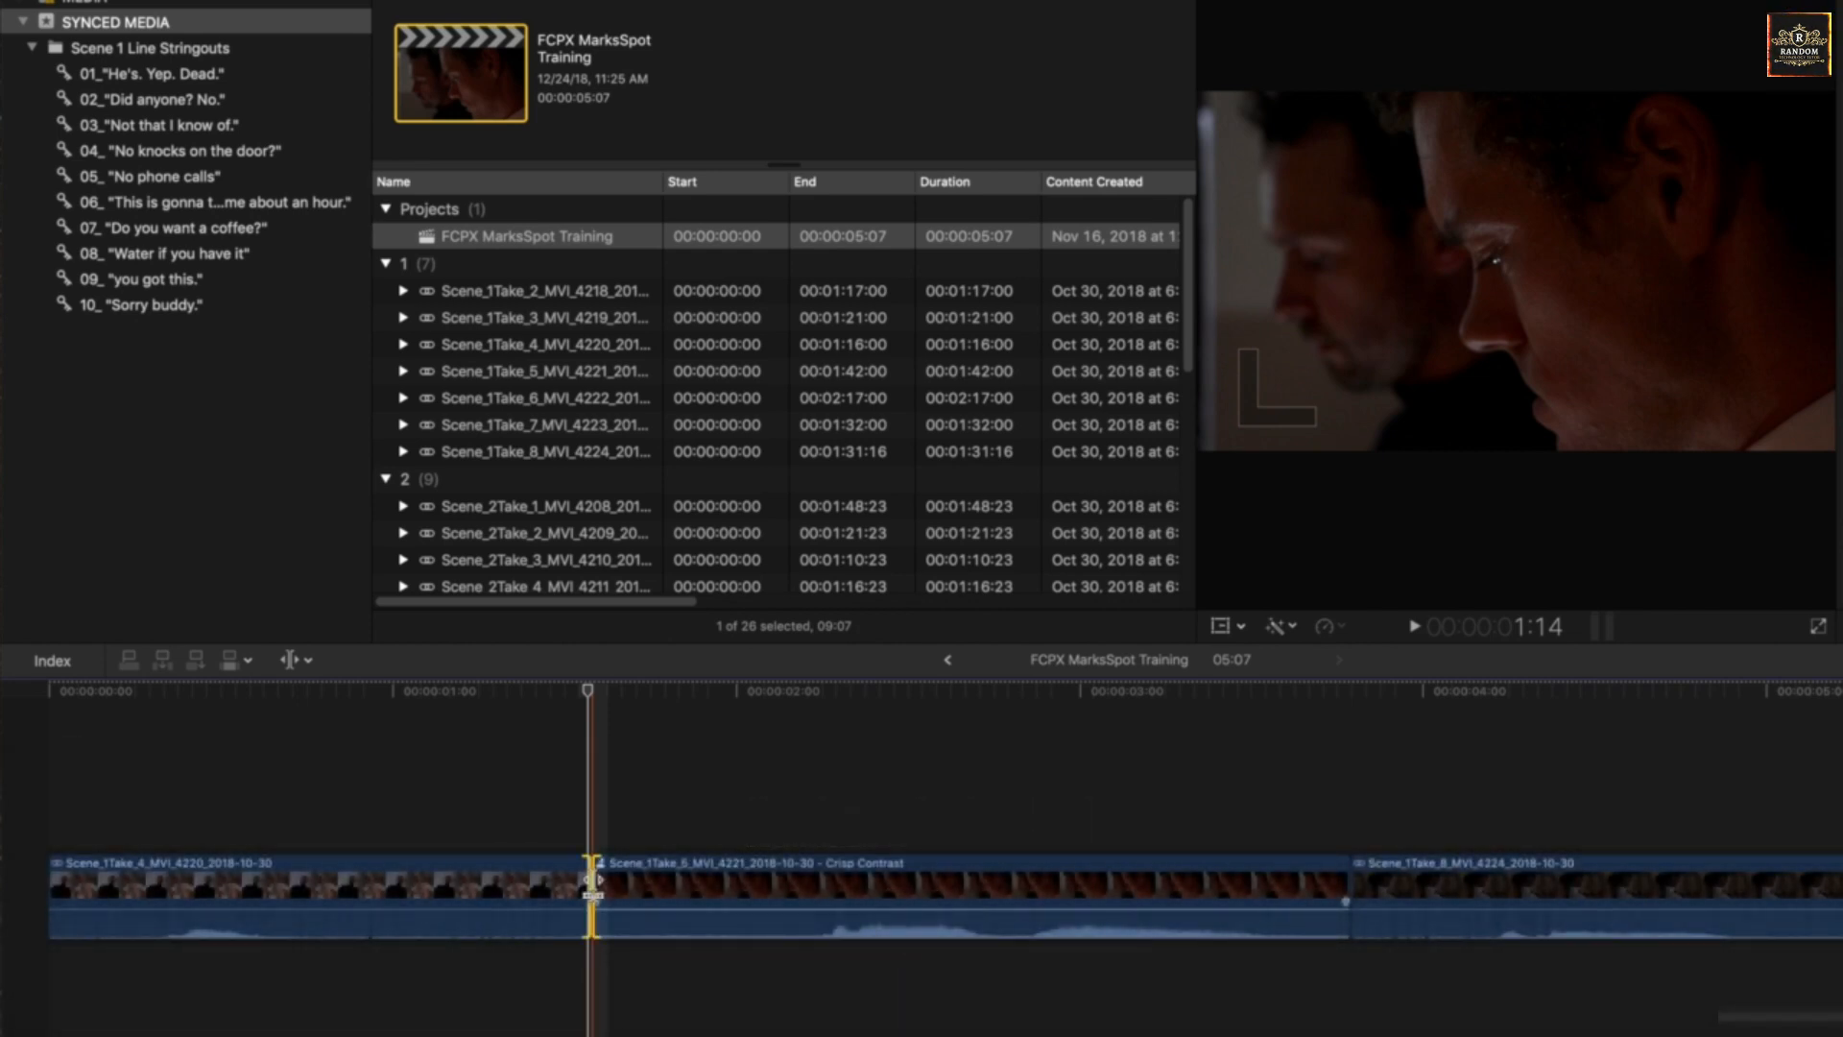
# Select the outgoing edge, the incoming edge, and finally both edges of the cut between the first two clips.
pyautogui.press('[')
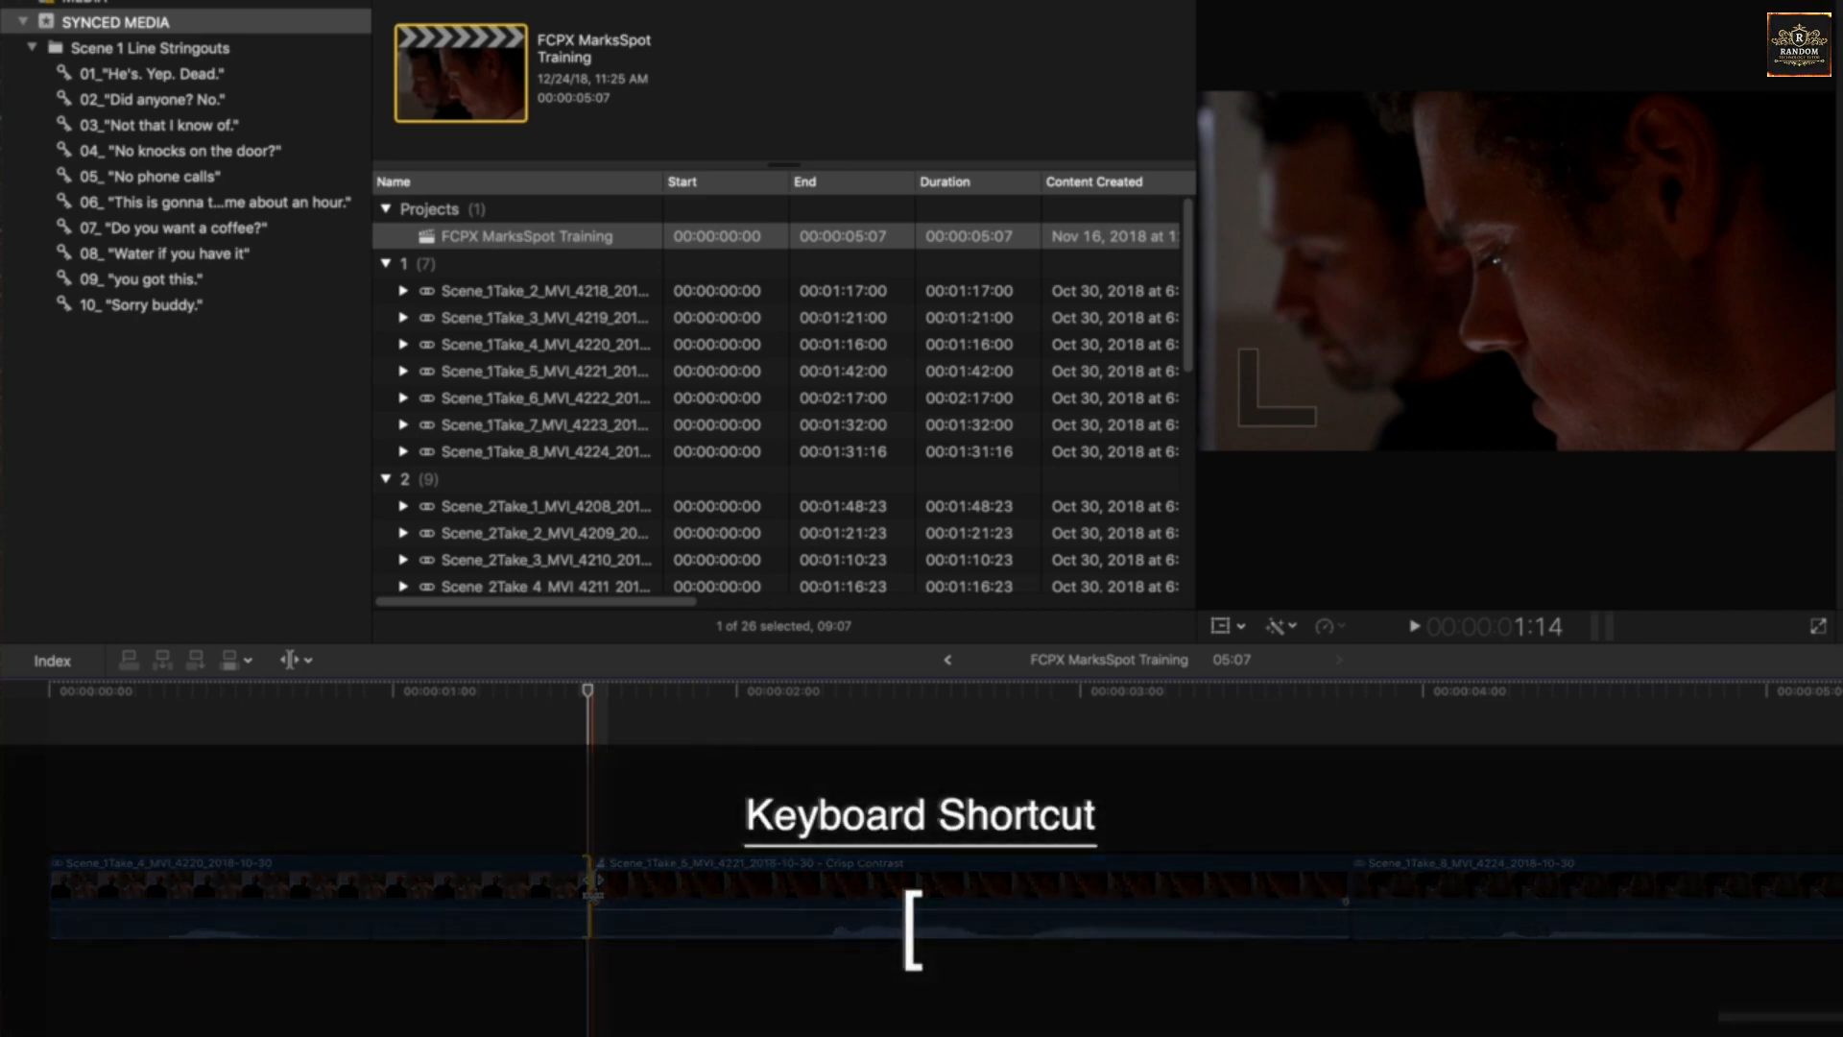
pyautogui.press(']')
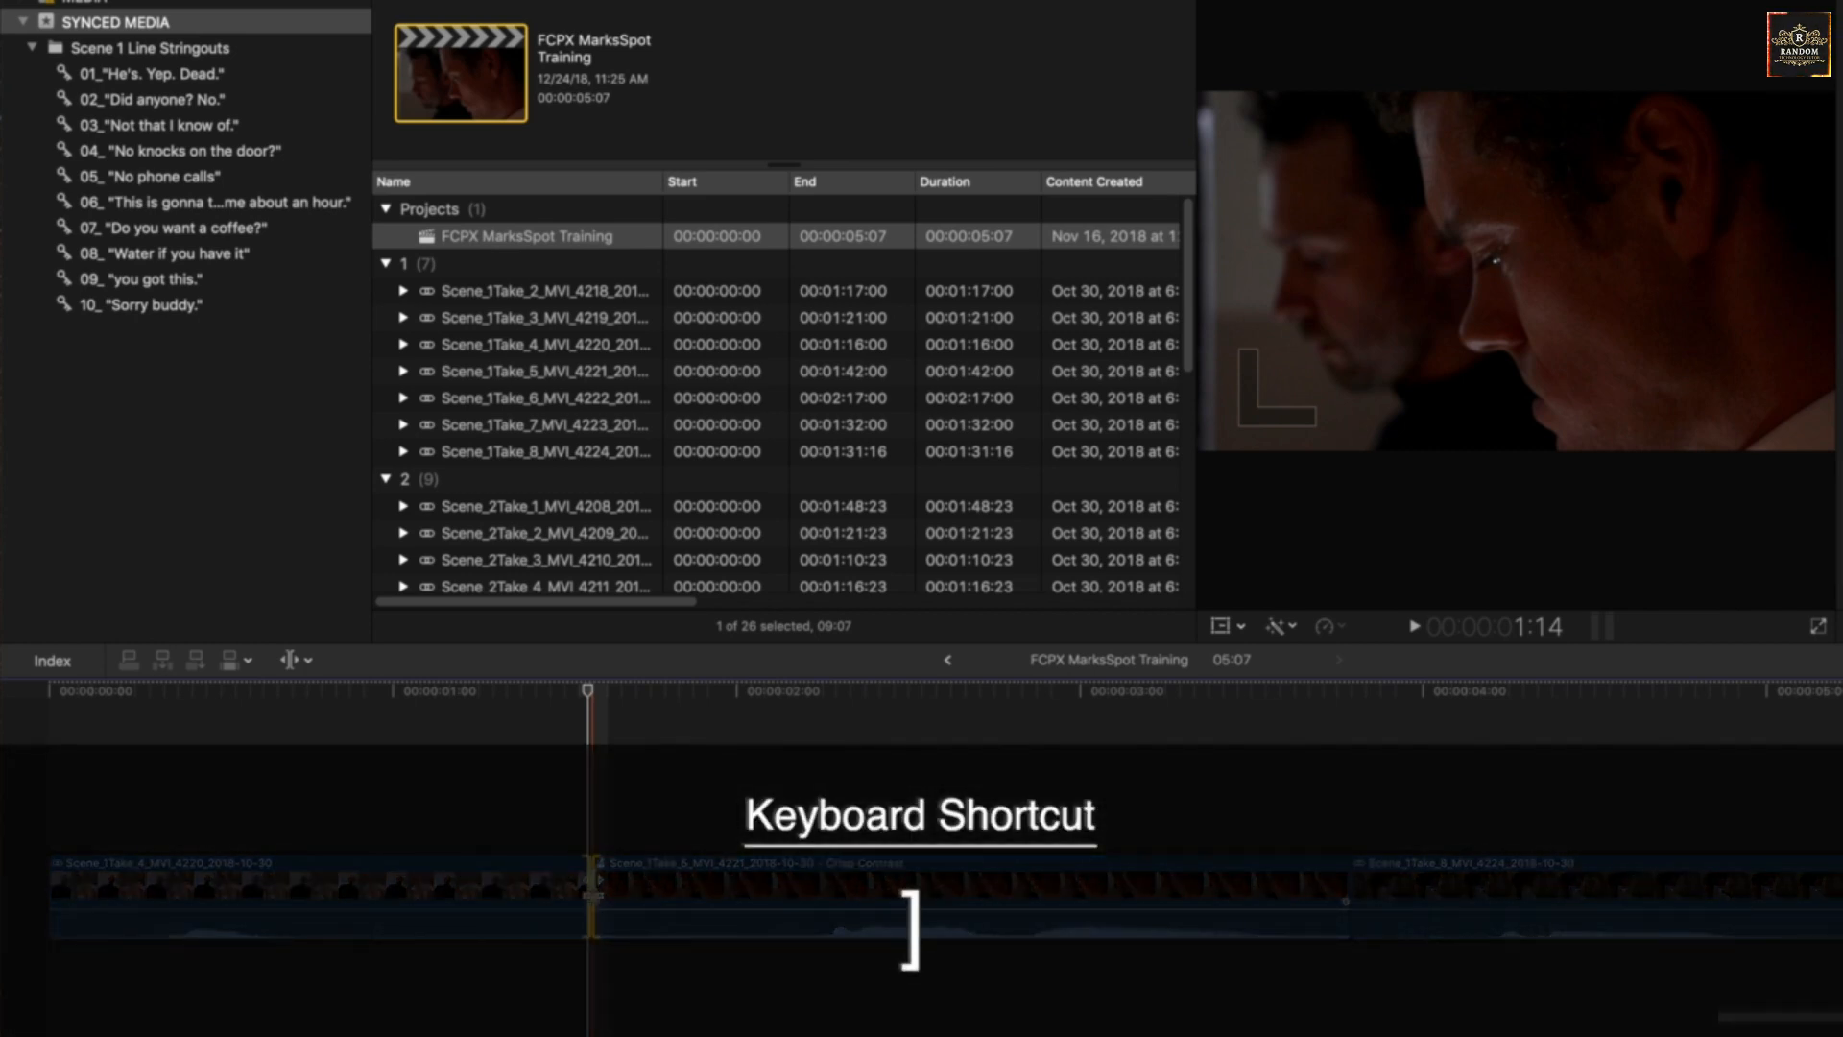
pyautogui.press('\\')
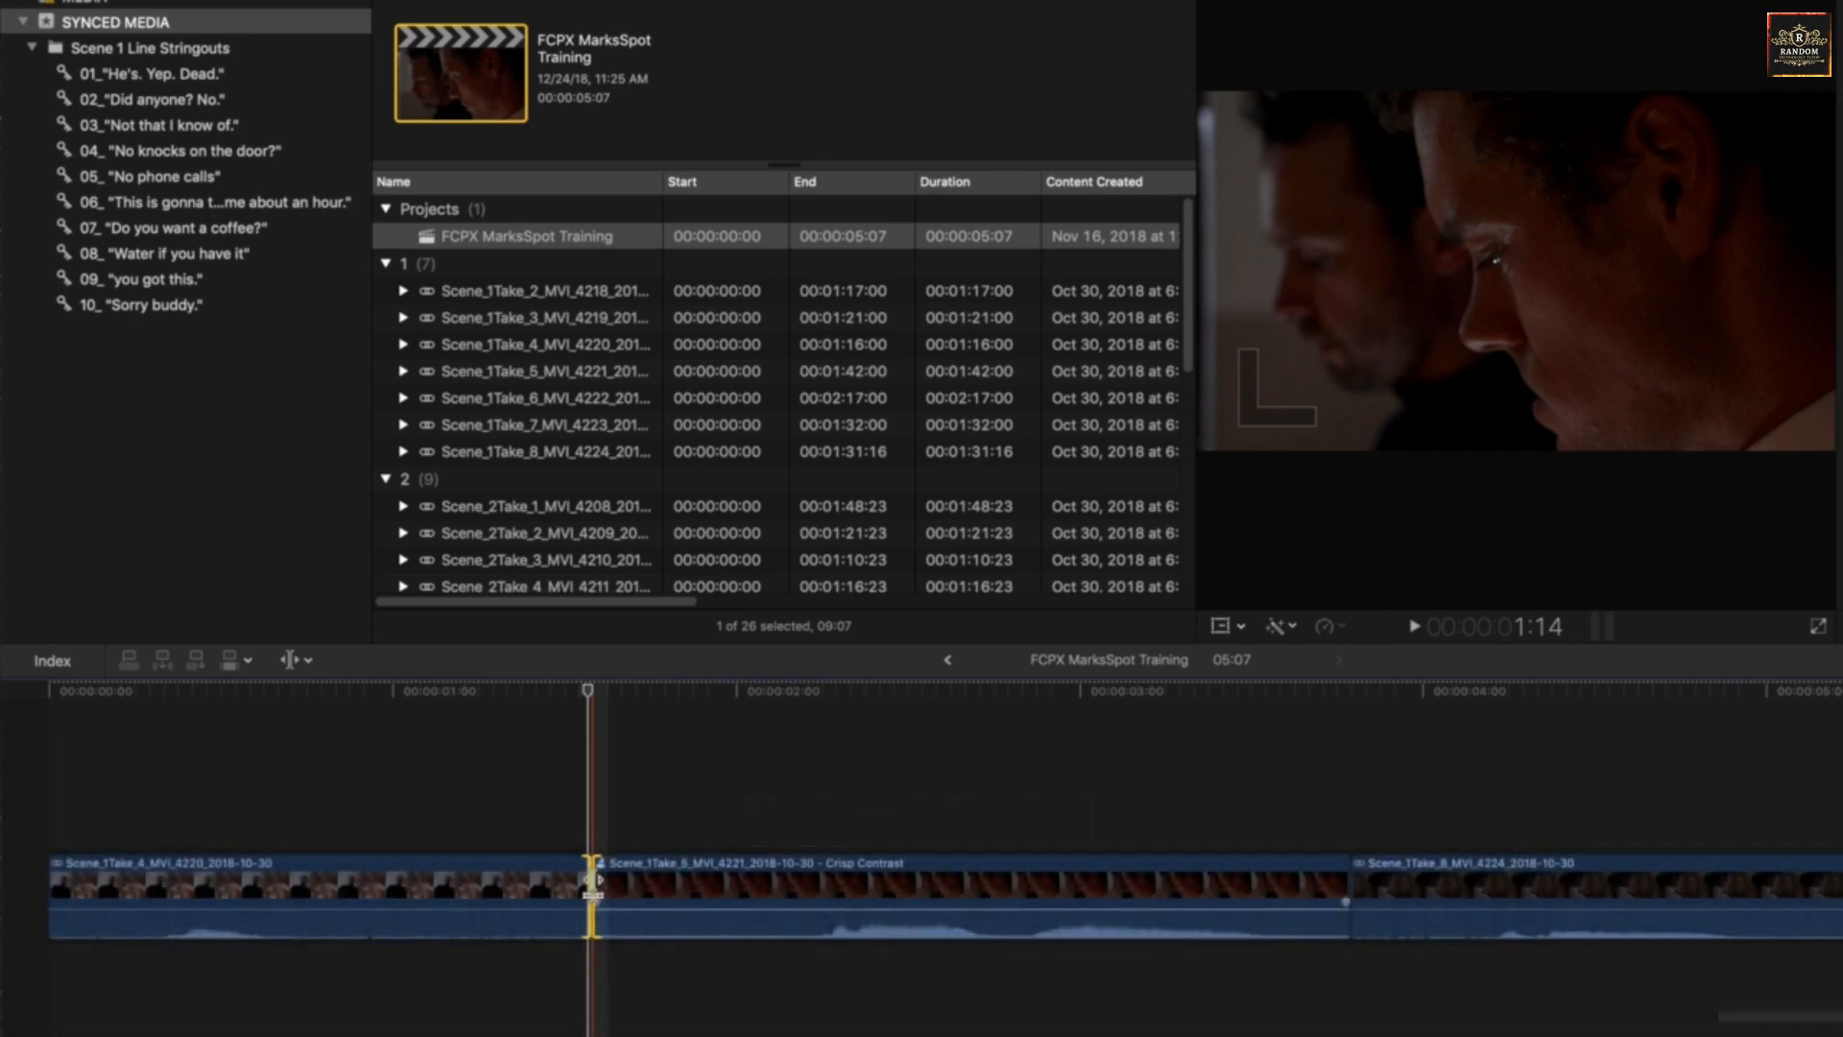
# Roll the cut between the first two clips to several playhead positions with Extend Edit, ending at 2:03.
pyautogui.hotkey('shift', 'x')
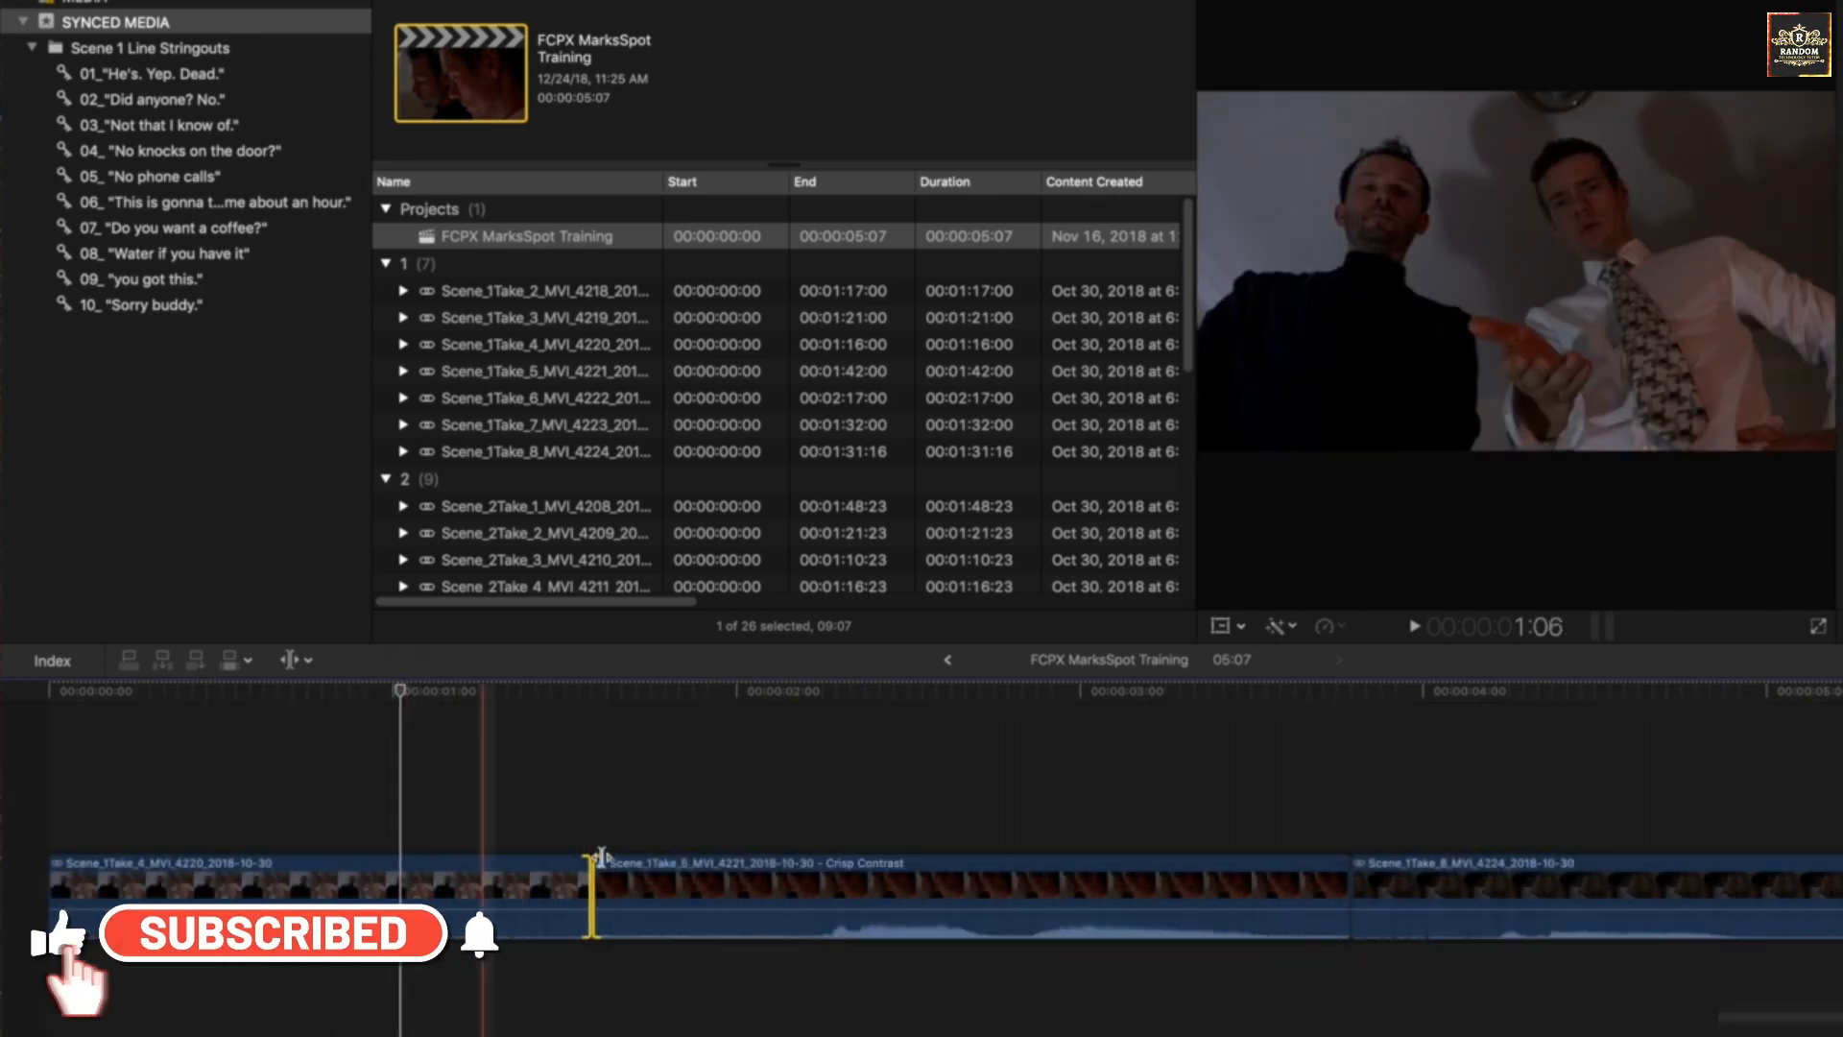
pyautogui.click(400, 691)
pyautogui.hotkey('shift', 'x')
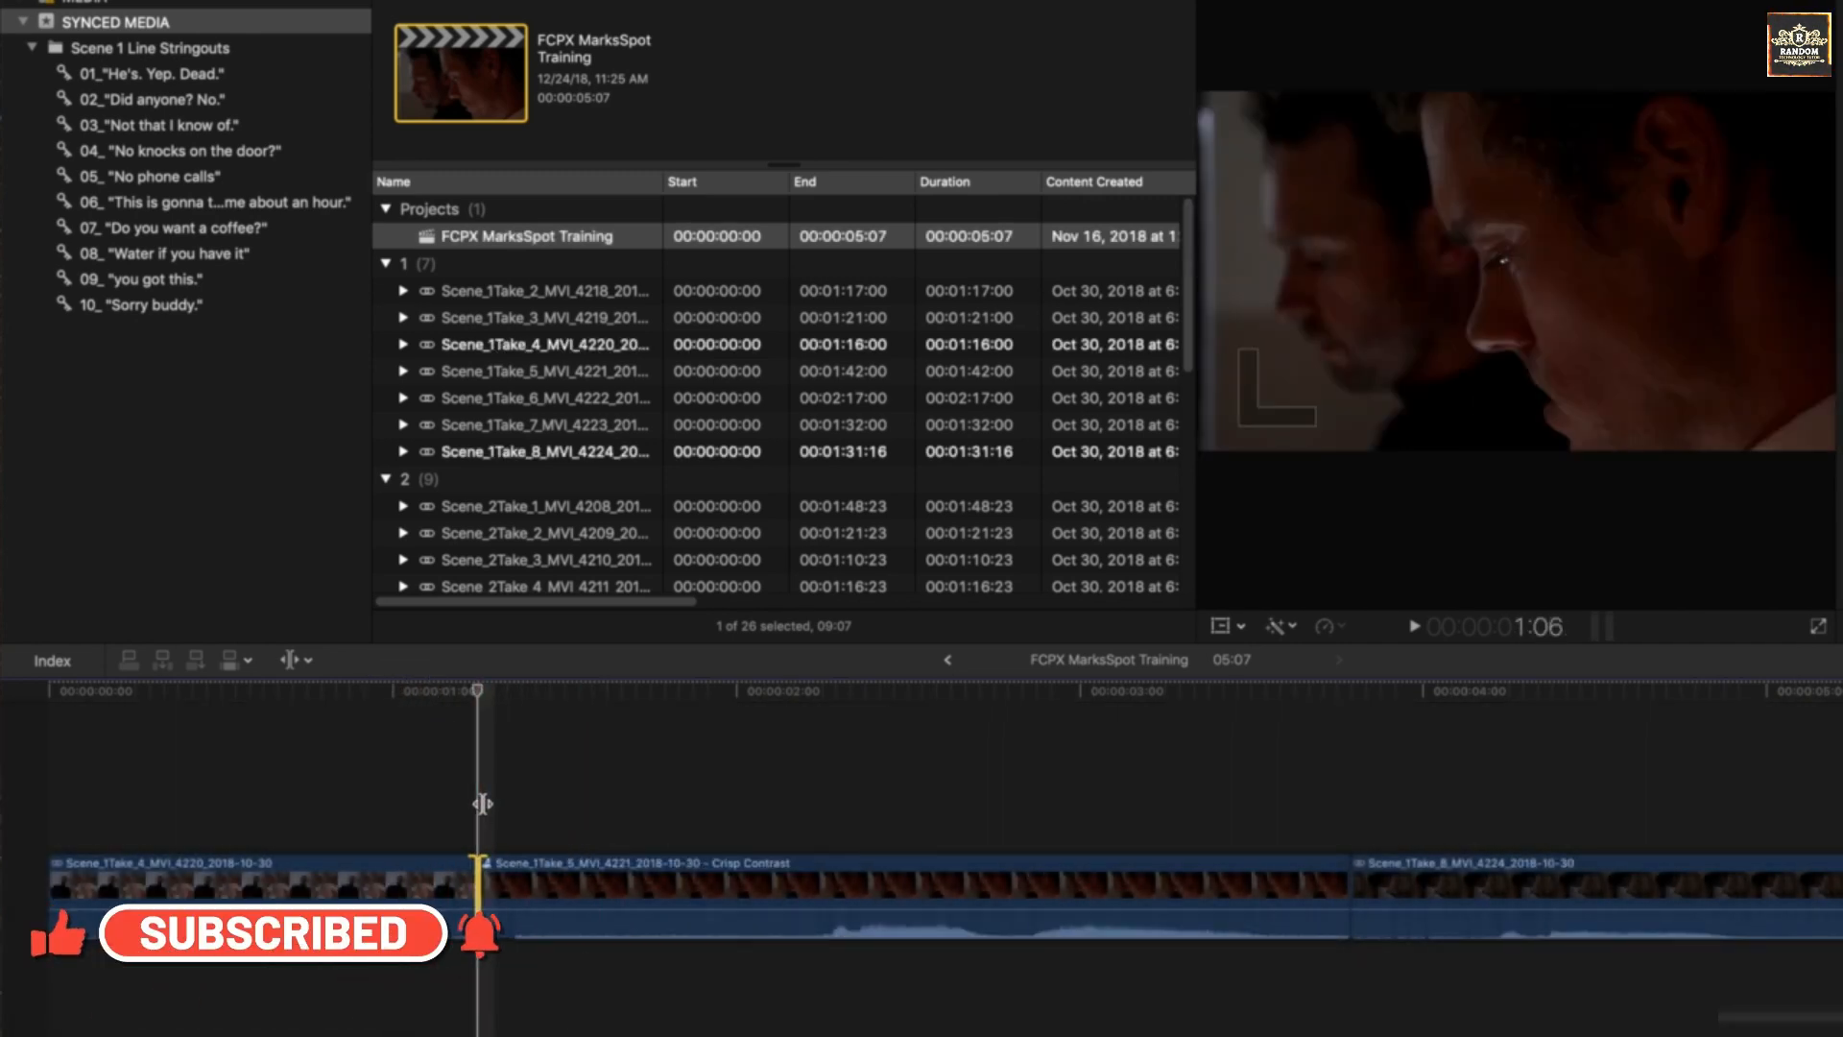
pyautogui.hotkey('shift', 'x')
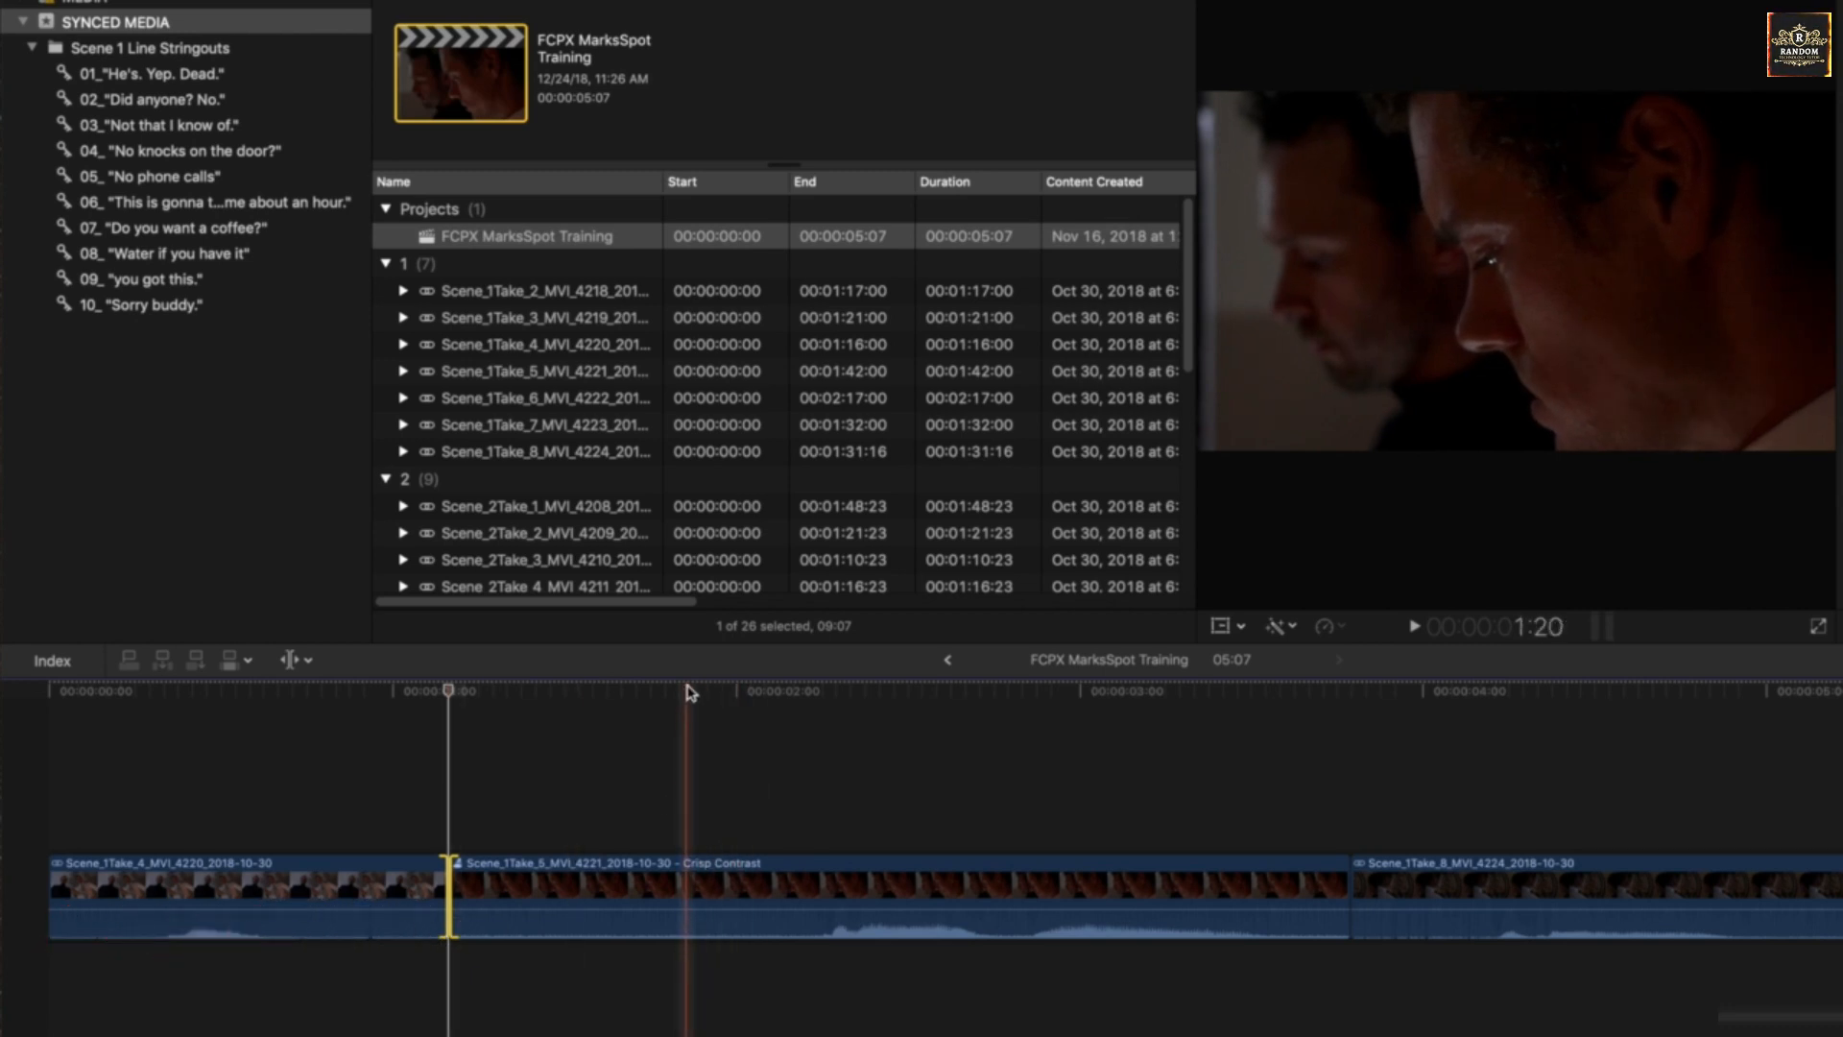
pyautogui.click(771, 691)
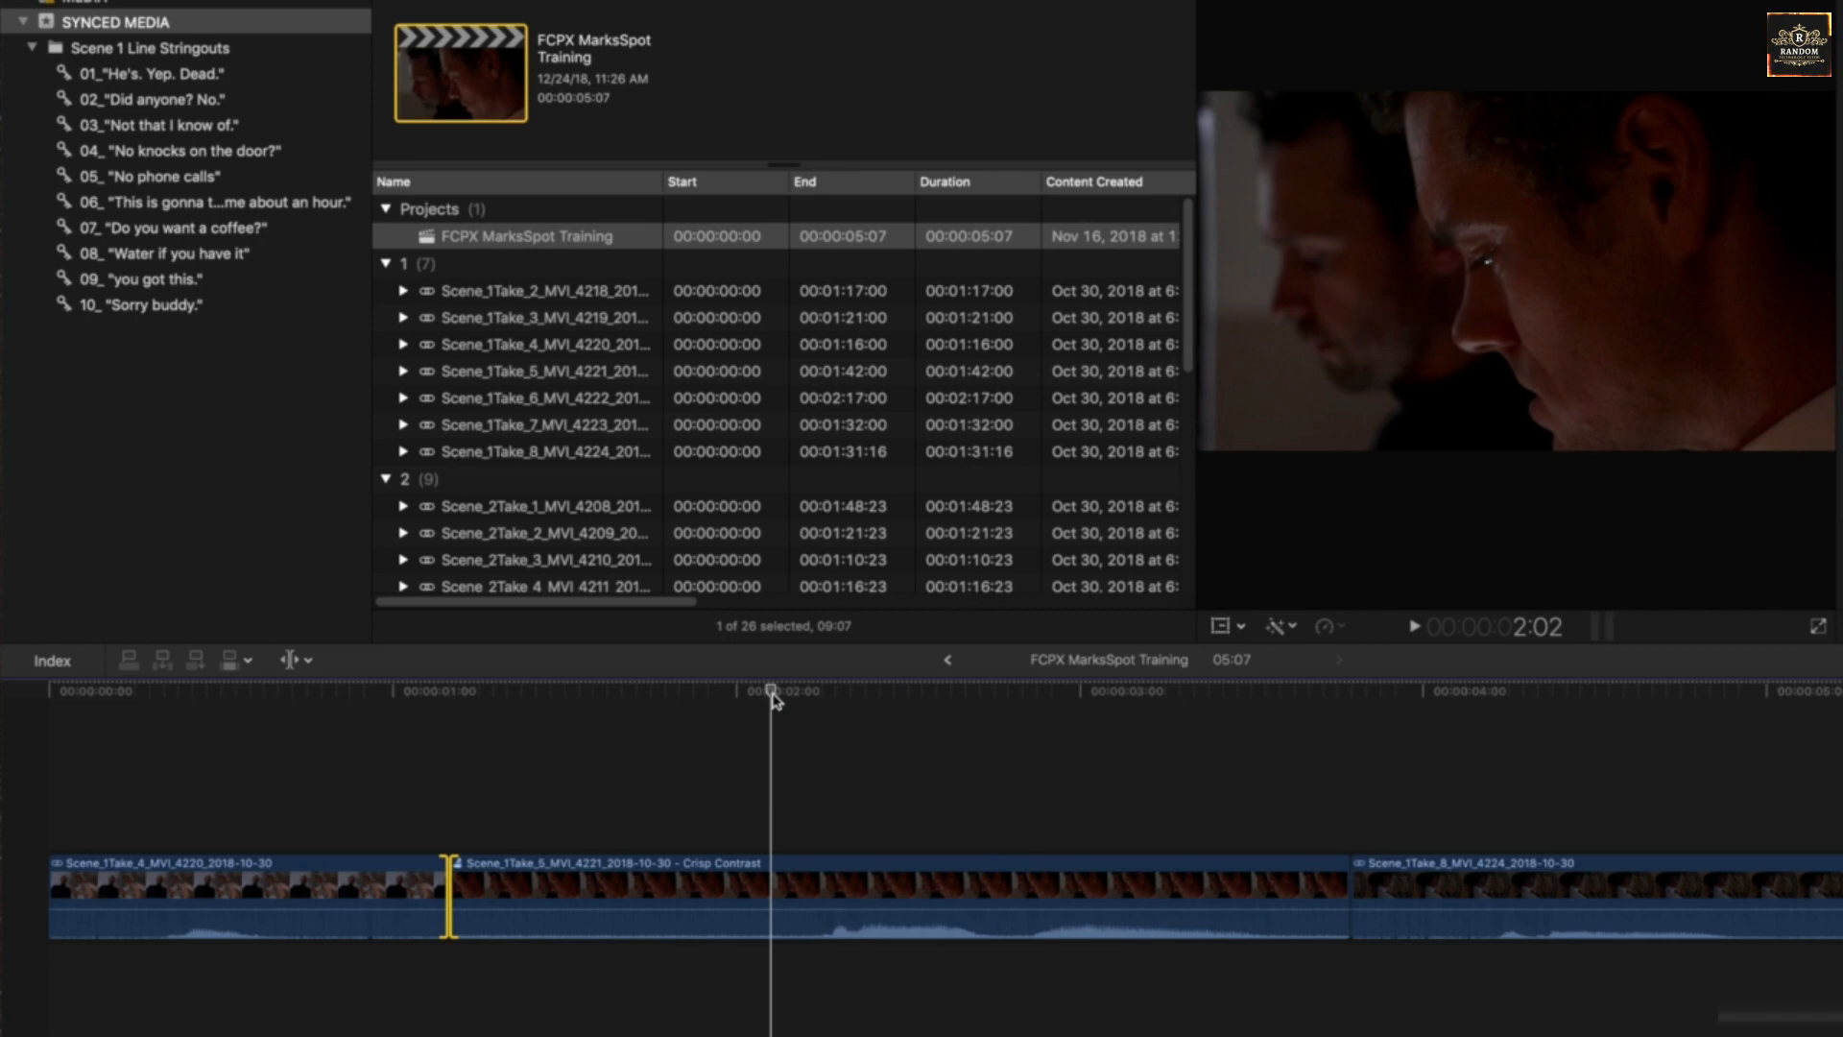
pyautogui.hotkey('shift', 'x')
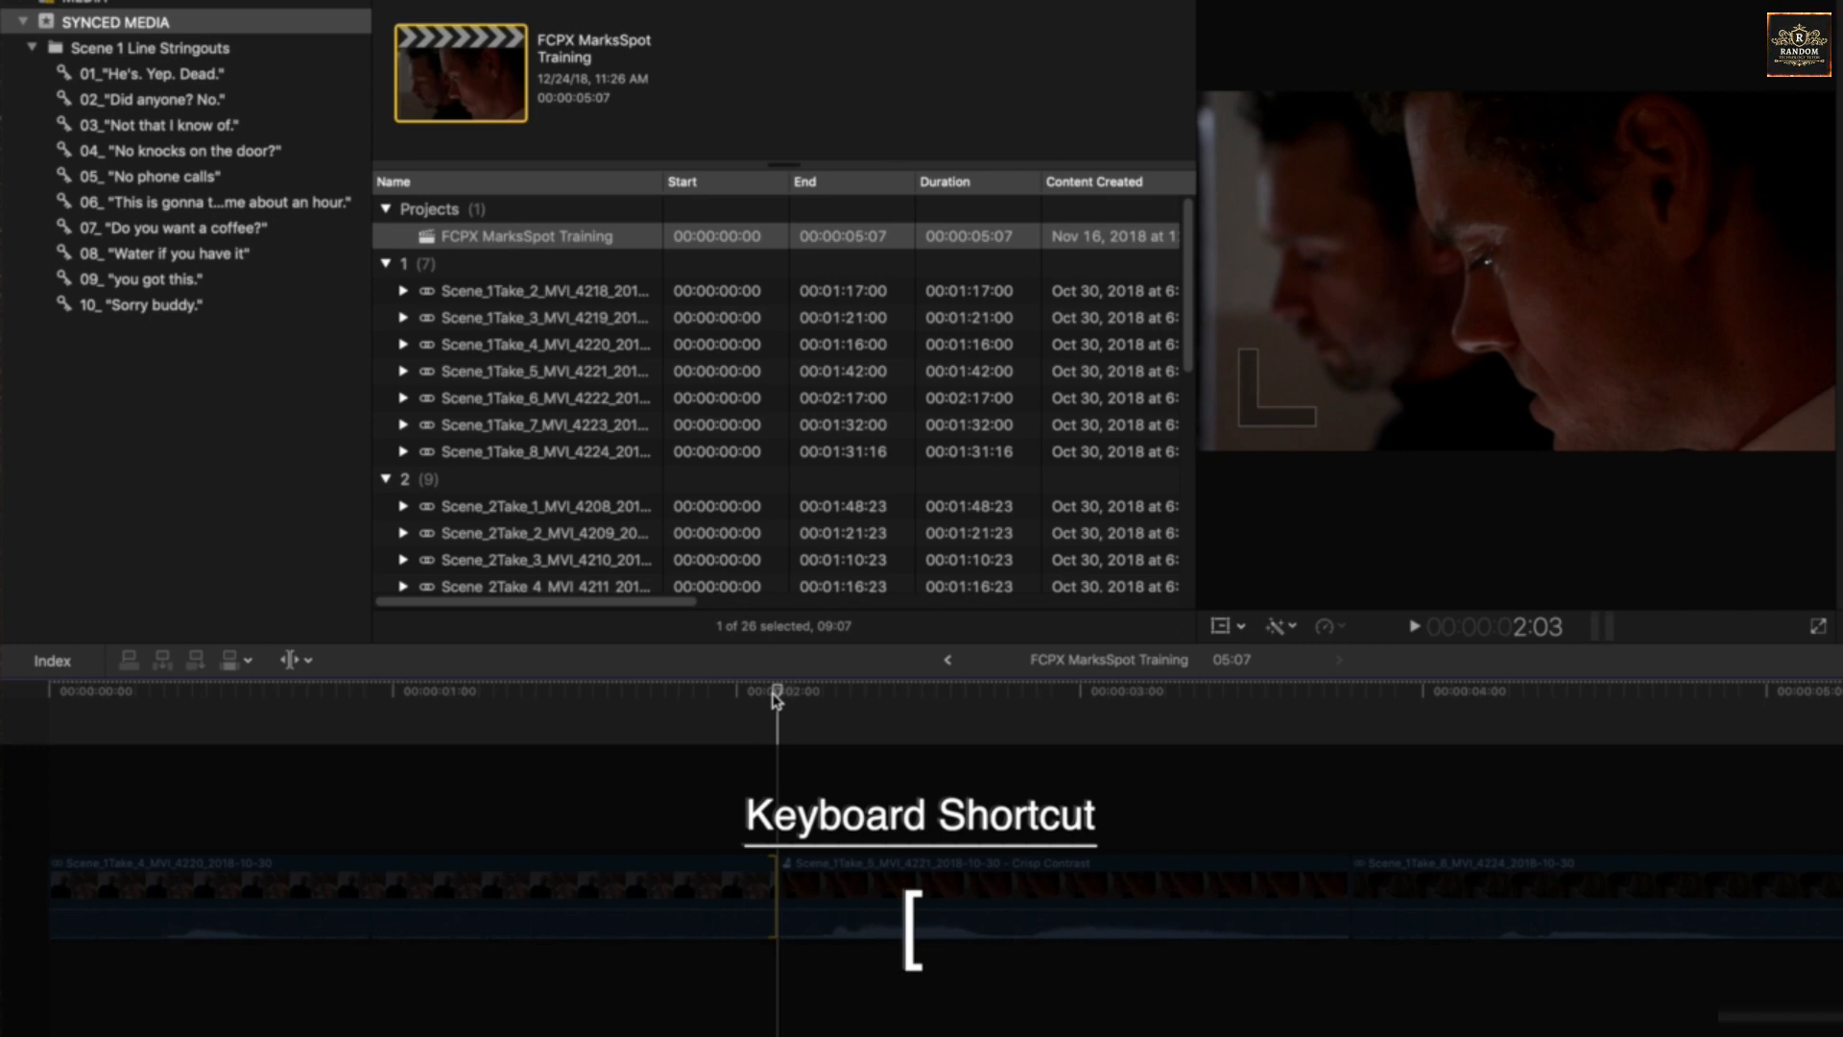
# Try extending the first clip's selected end to the playhead at 2:18, and undo the extension.
pyautogui.moveTo(774, 693); pyautogui.dragTo(1001, 694)
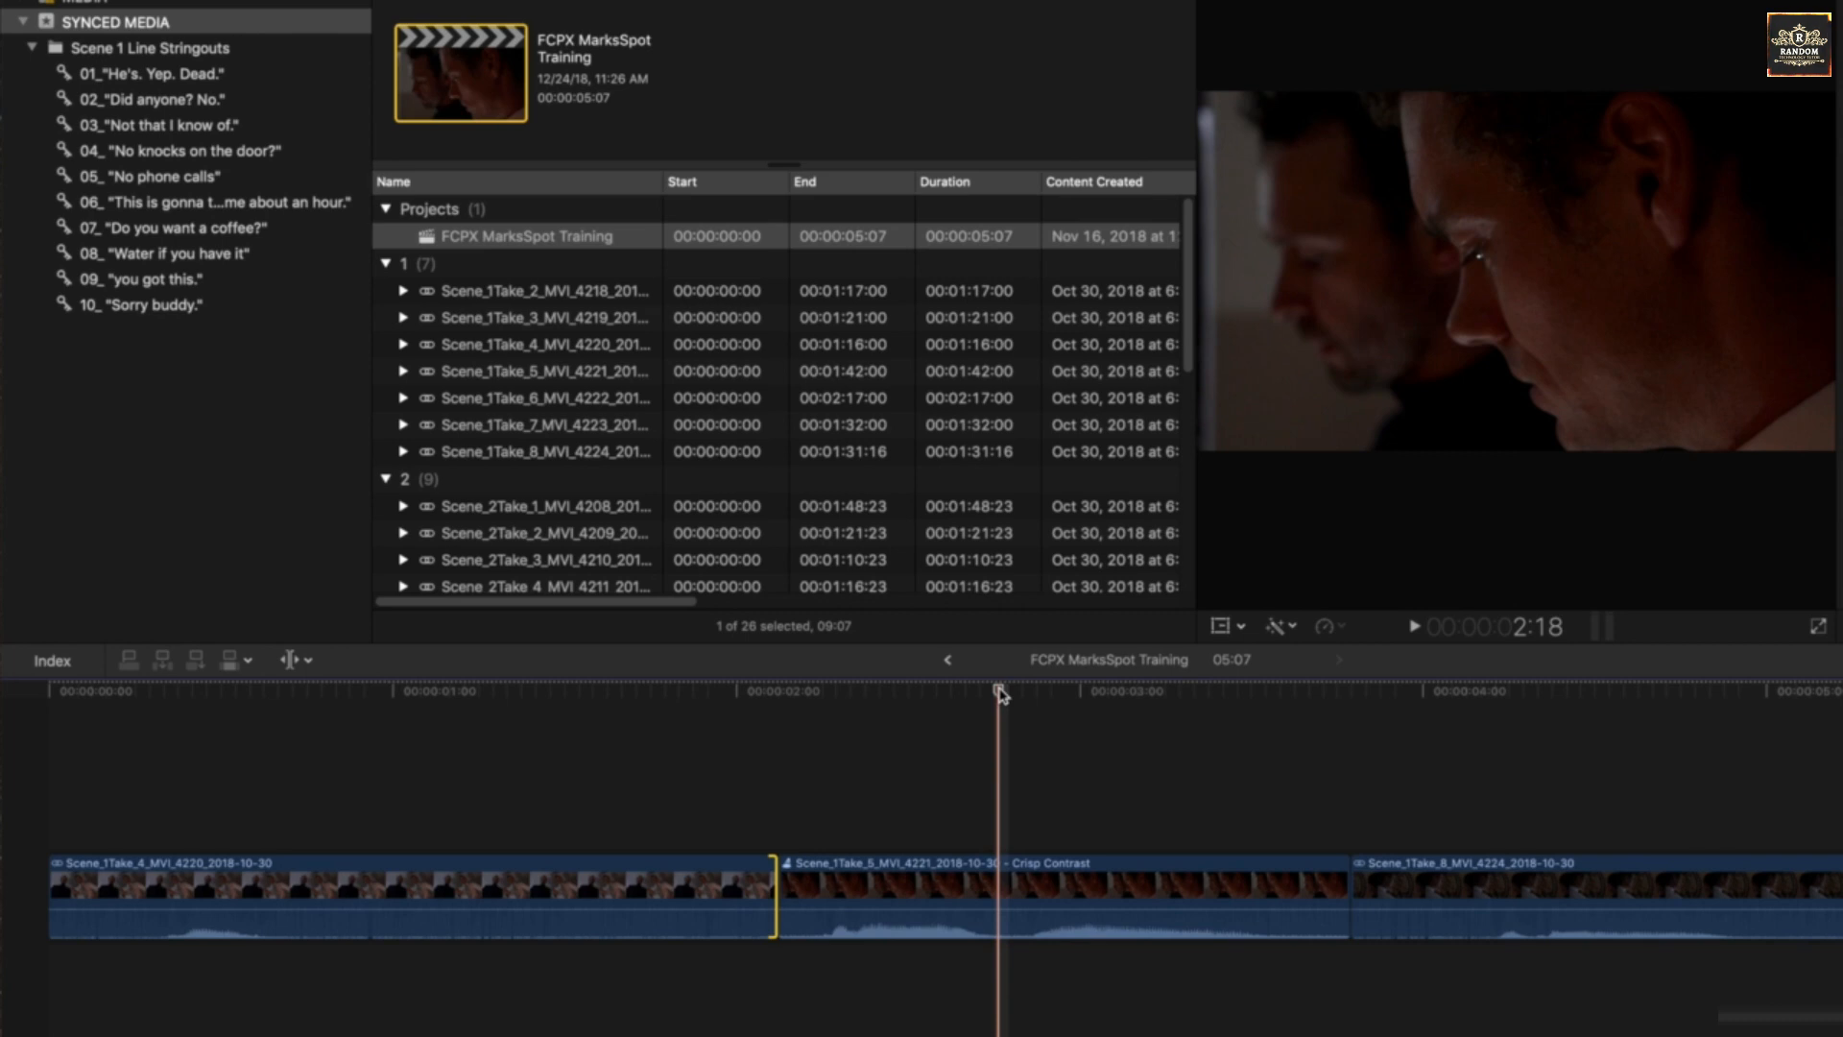
pyautogui.hotkey('shift', 'x')
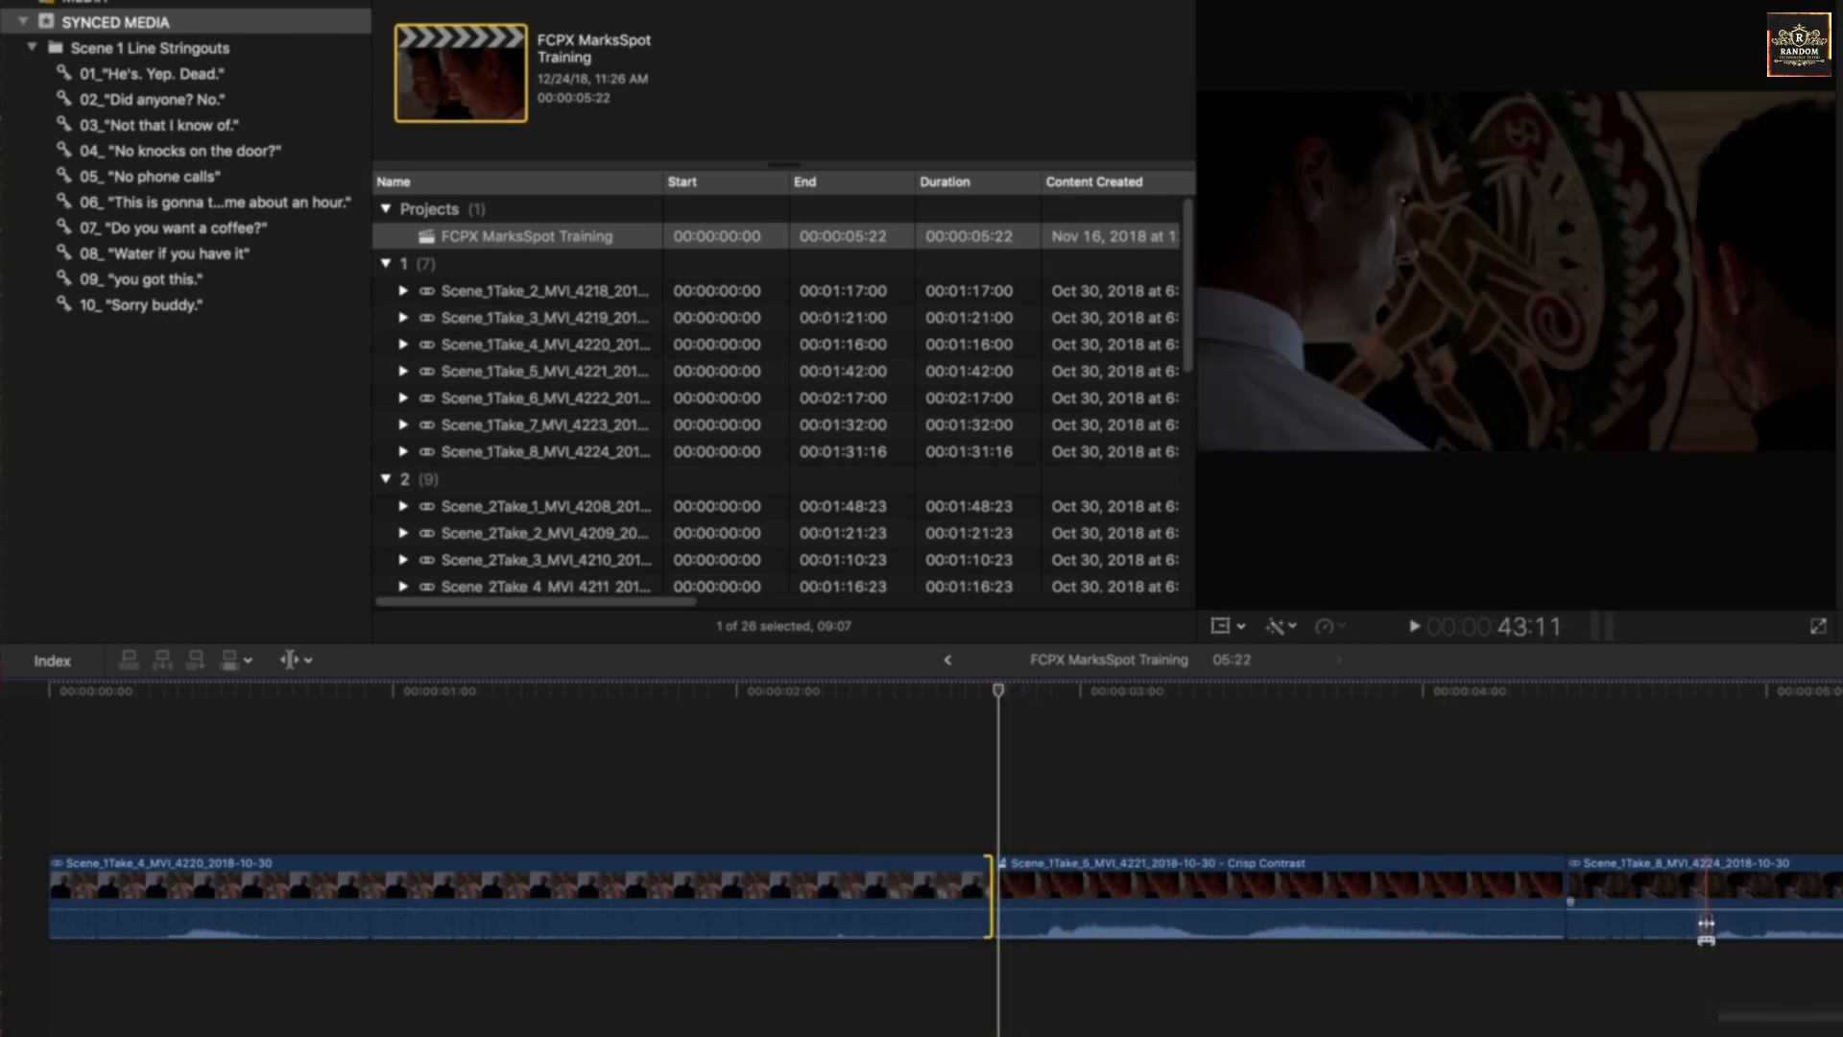
pyautogui.press('super+z')
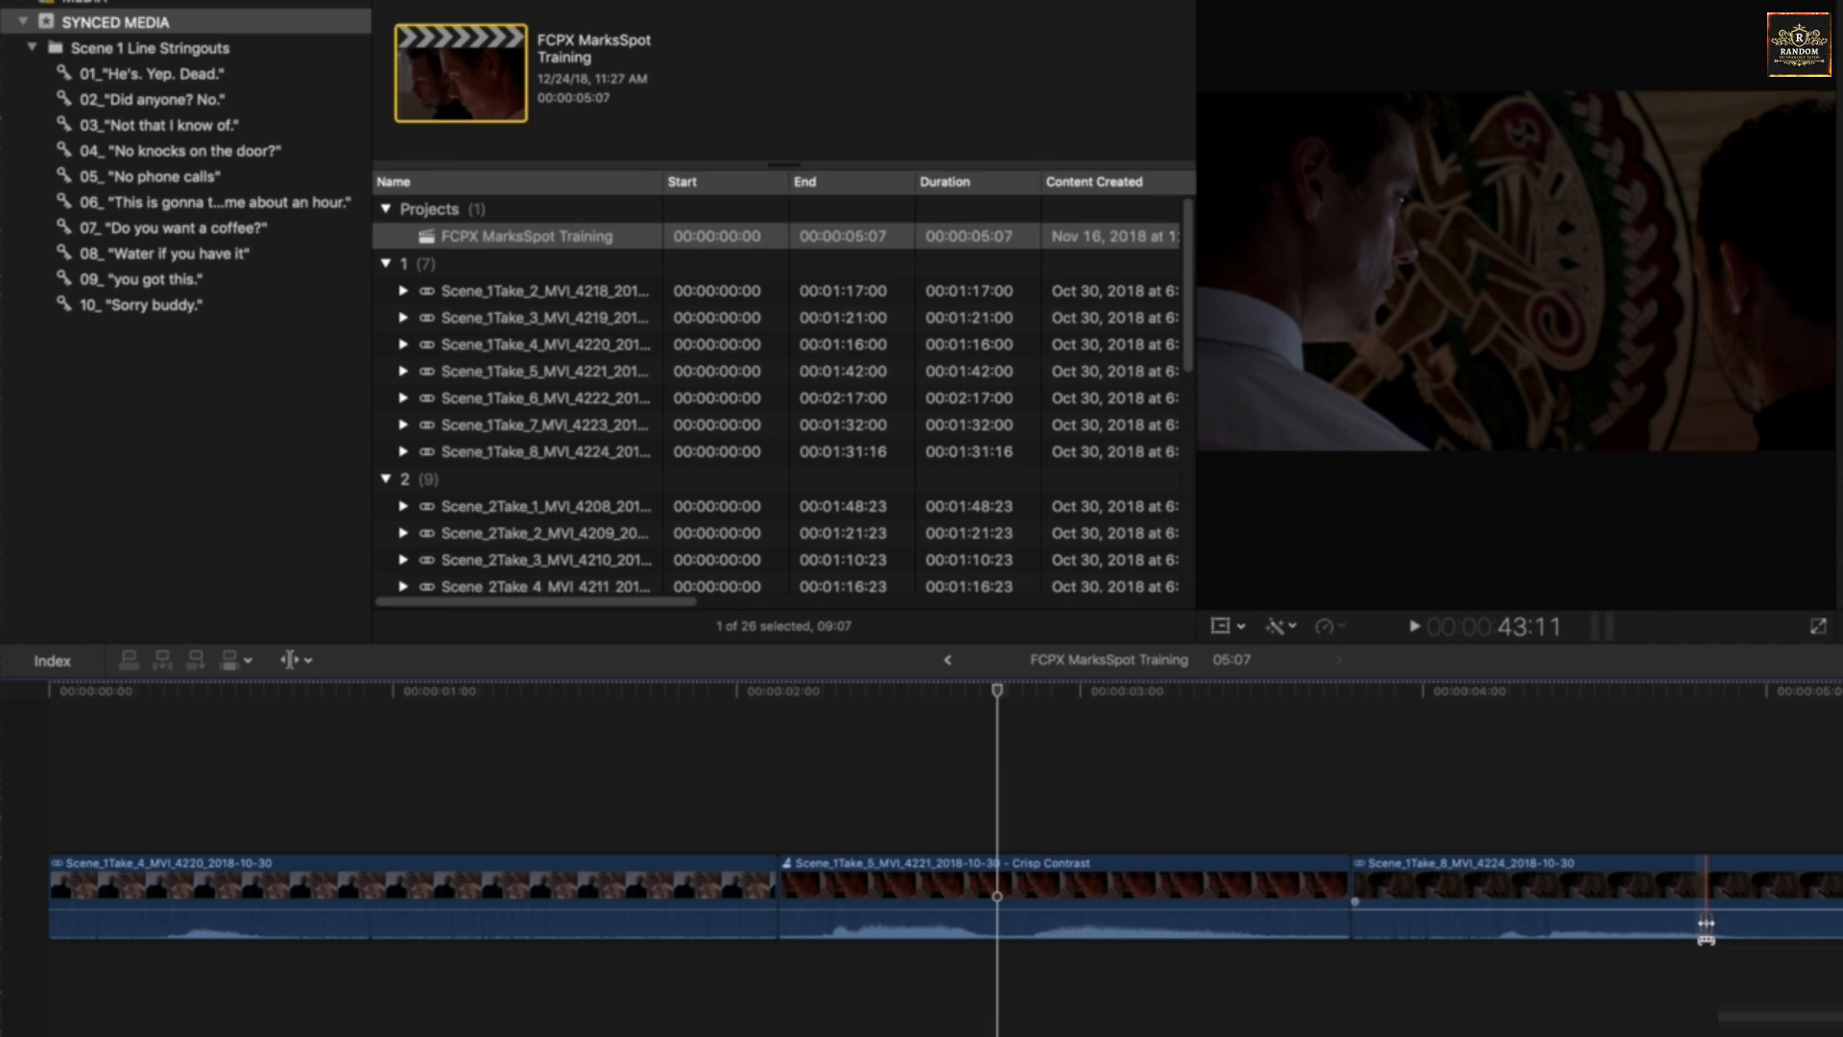
# Select the first clip's end and trim it back to the playhead at 1:13 with Extend Edit.
pyautogui.click(767, 899)
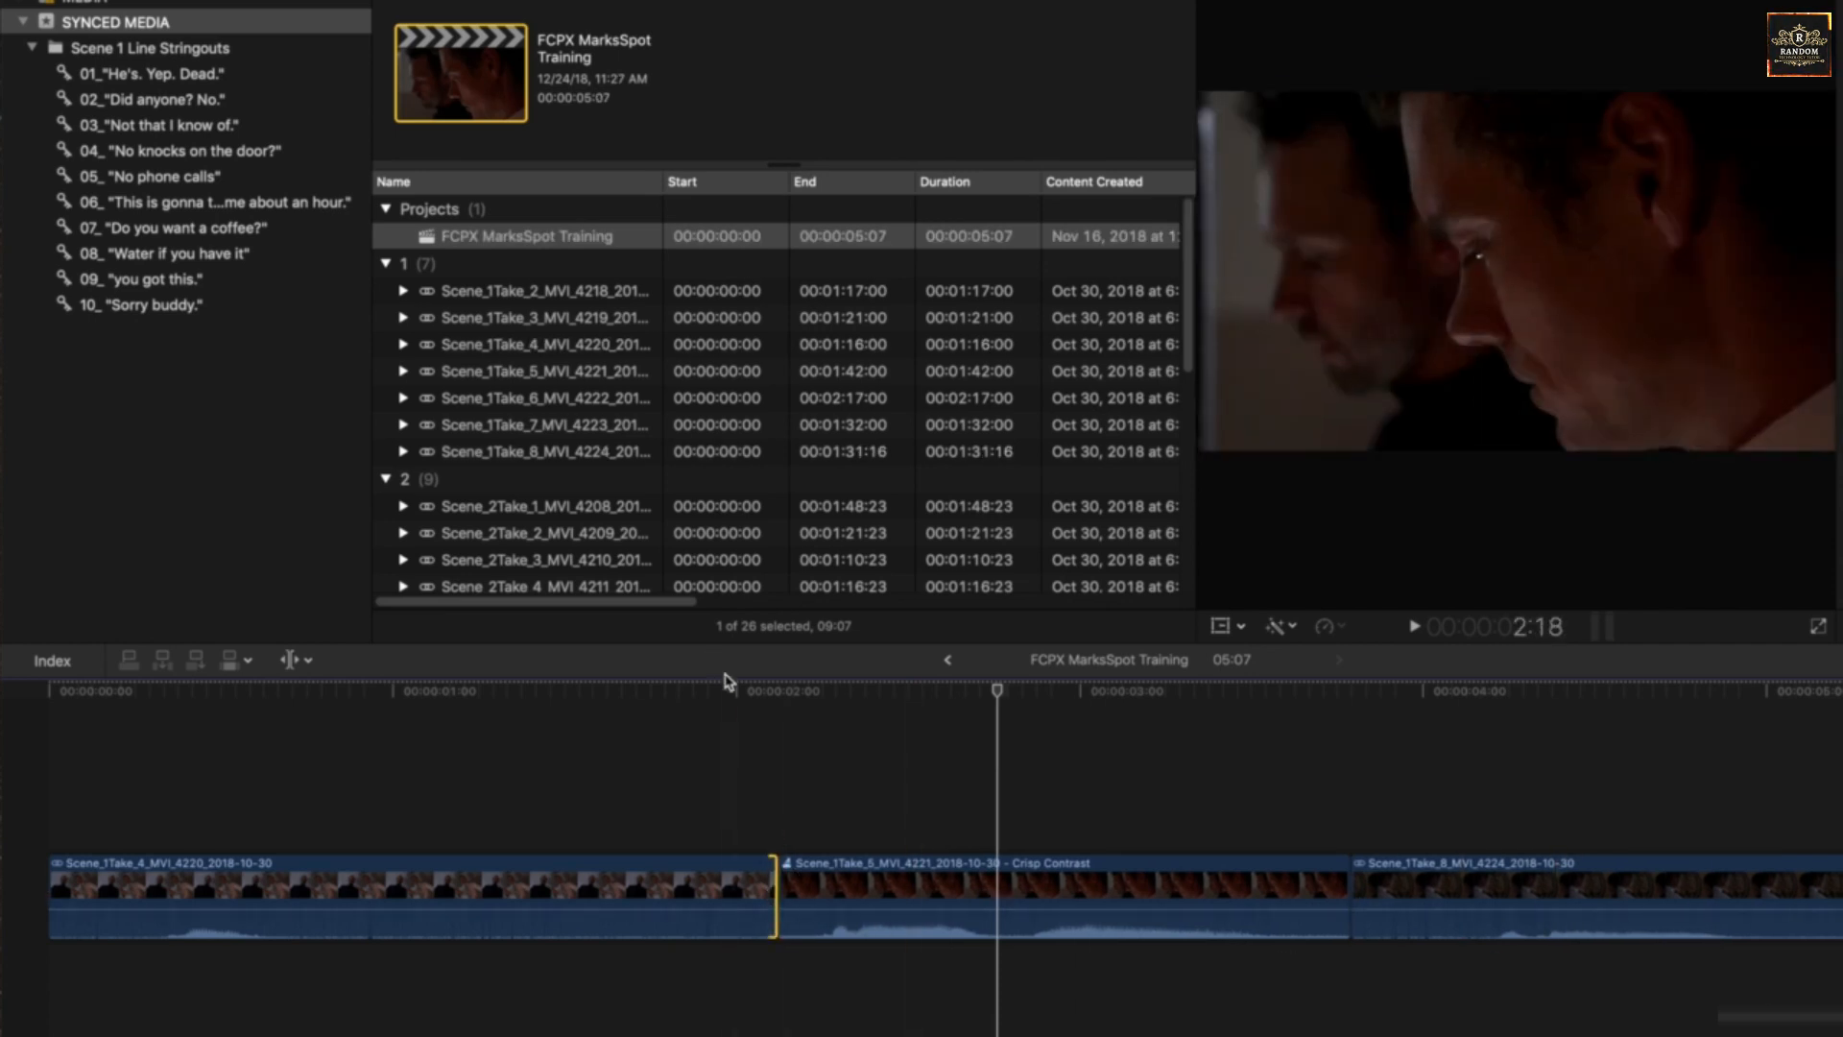
pyautogui.click(589, 699)
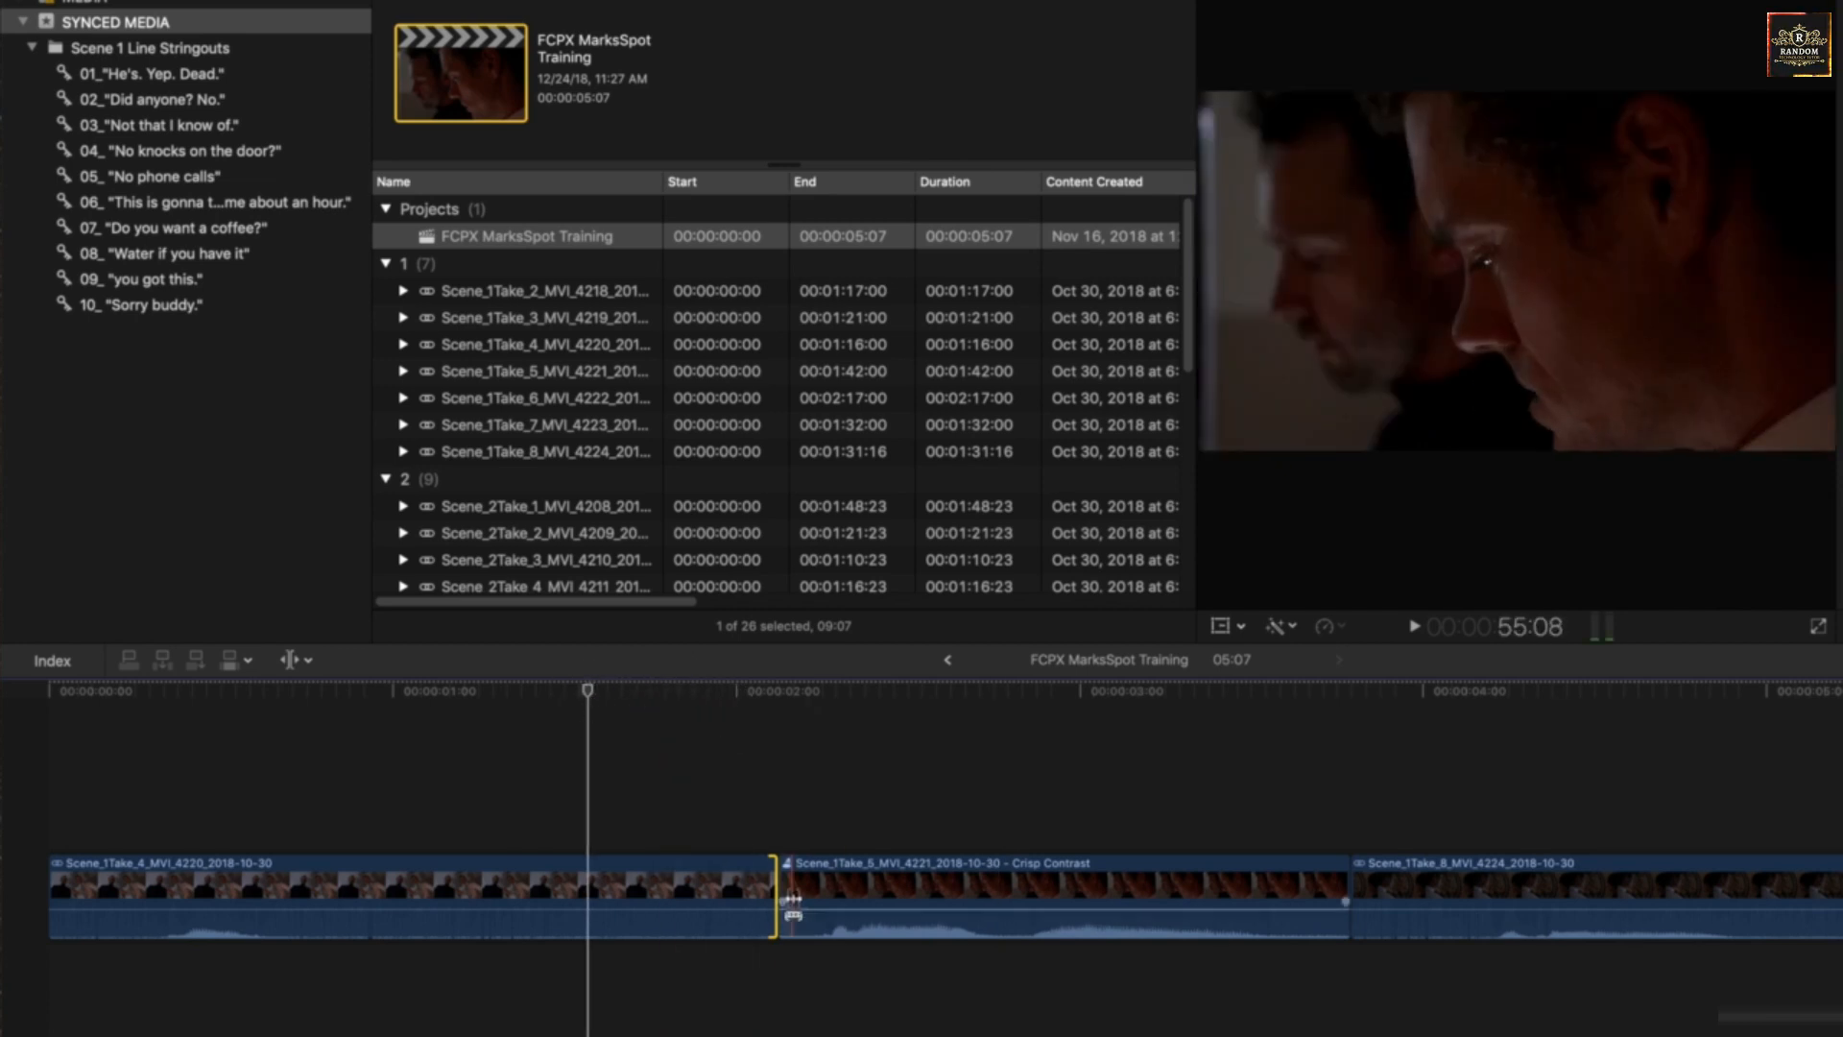
pyautogui.hotkey('shift', 'x')
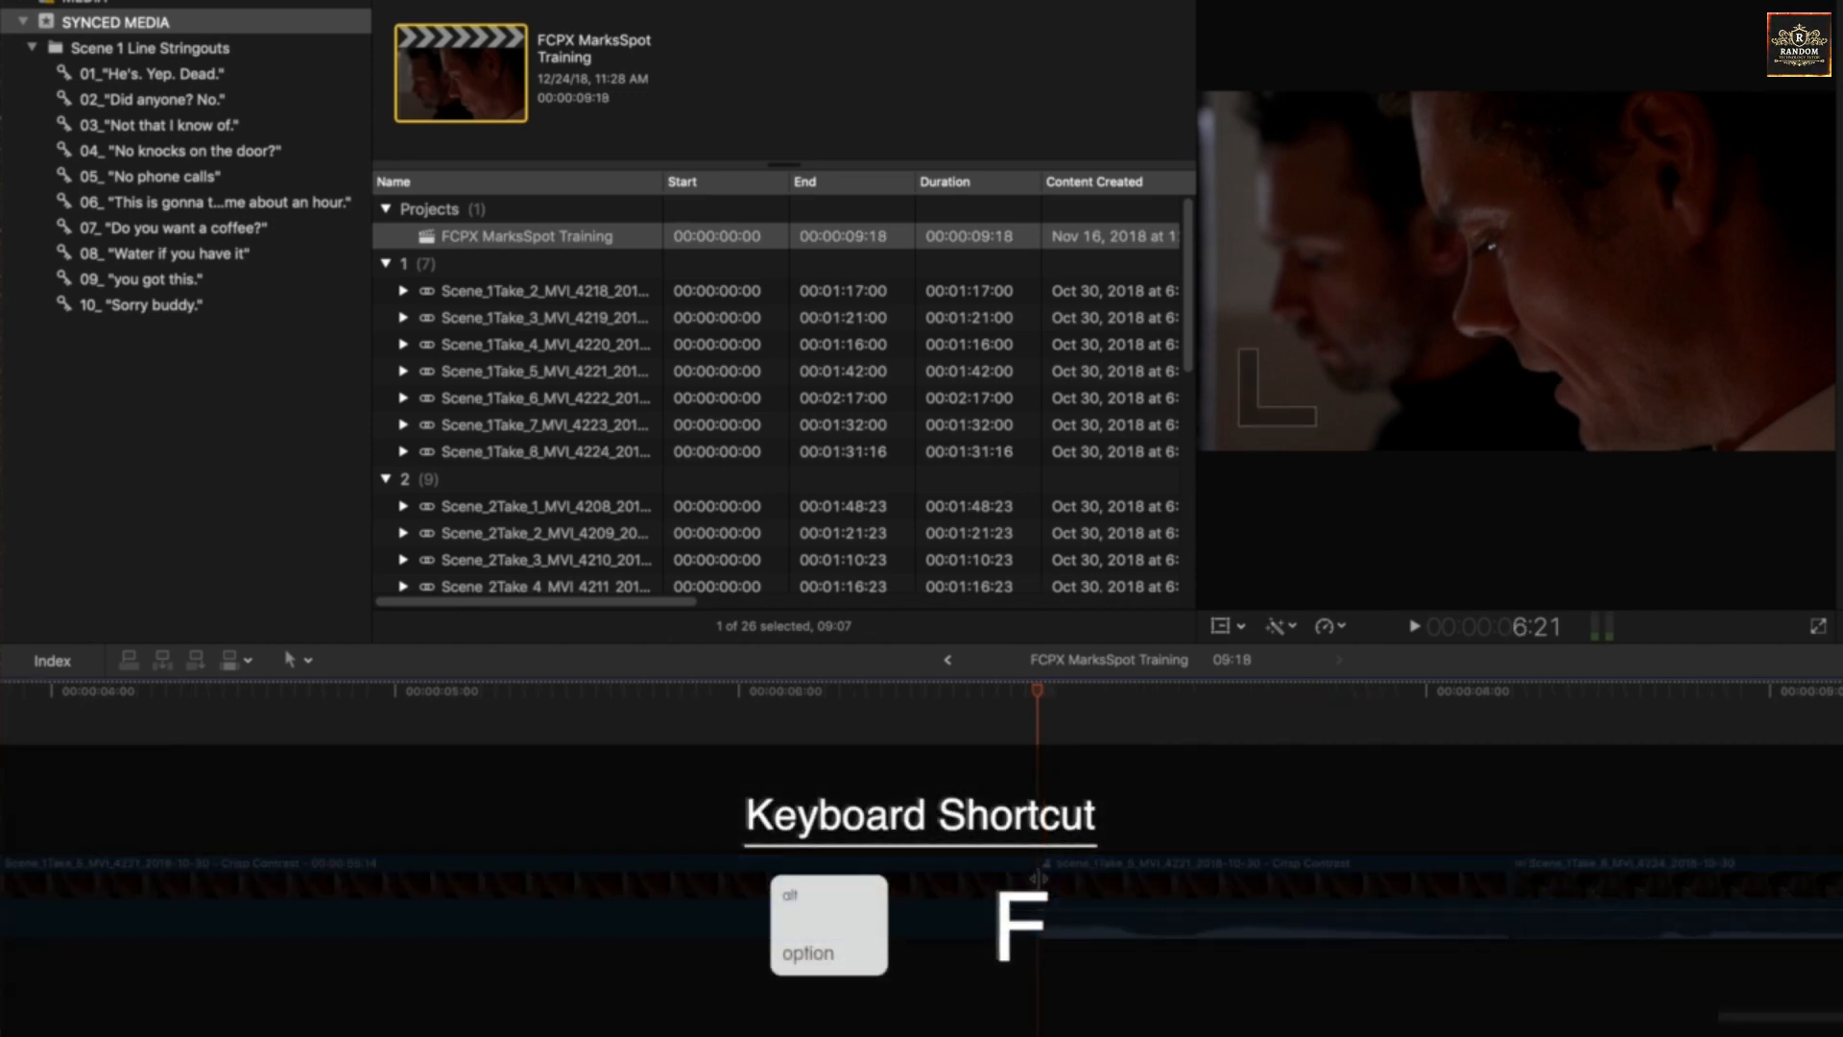
# Insert a freeze frame of the second clip at 2:21, undoing and redoing it to compare the timeline.
pyautogui.hotkey('alt', 'f')
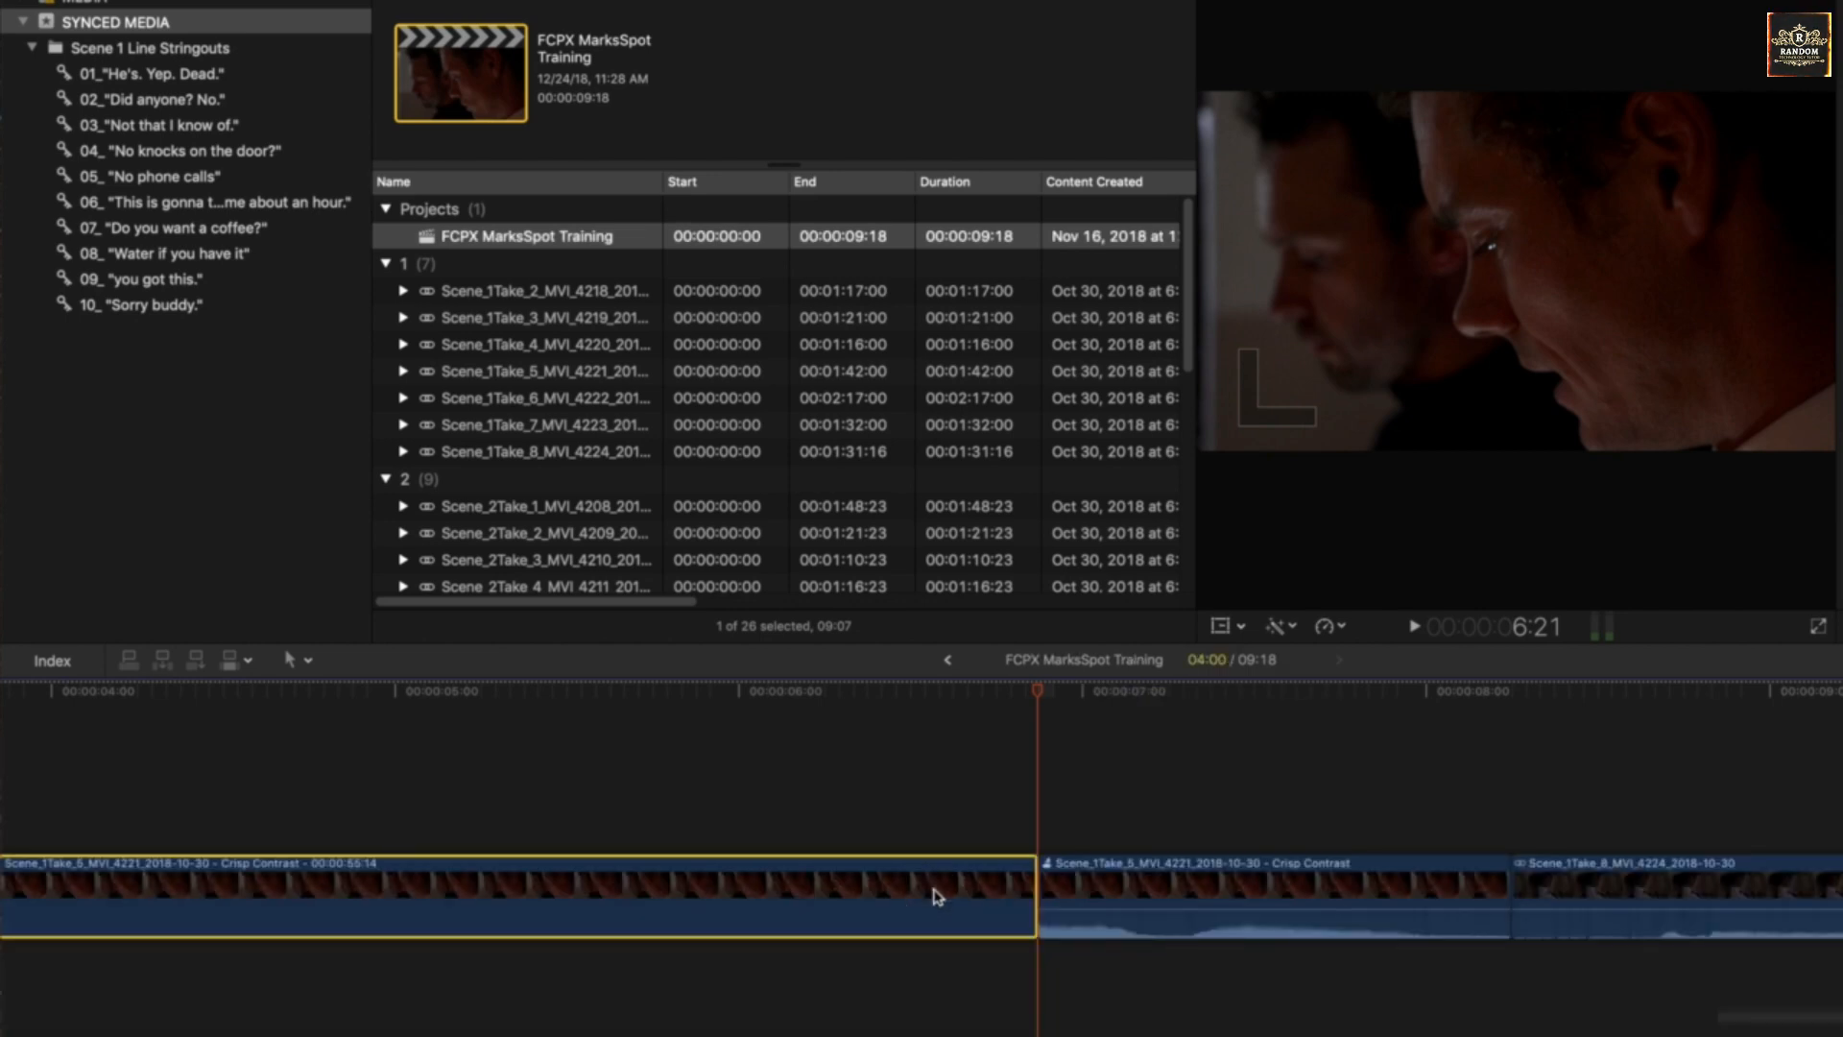
pyautogui.press('super+minus')
pyautogui.press('super+minus')
pyautogui.press('super+z')
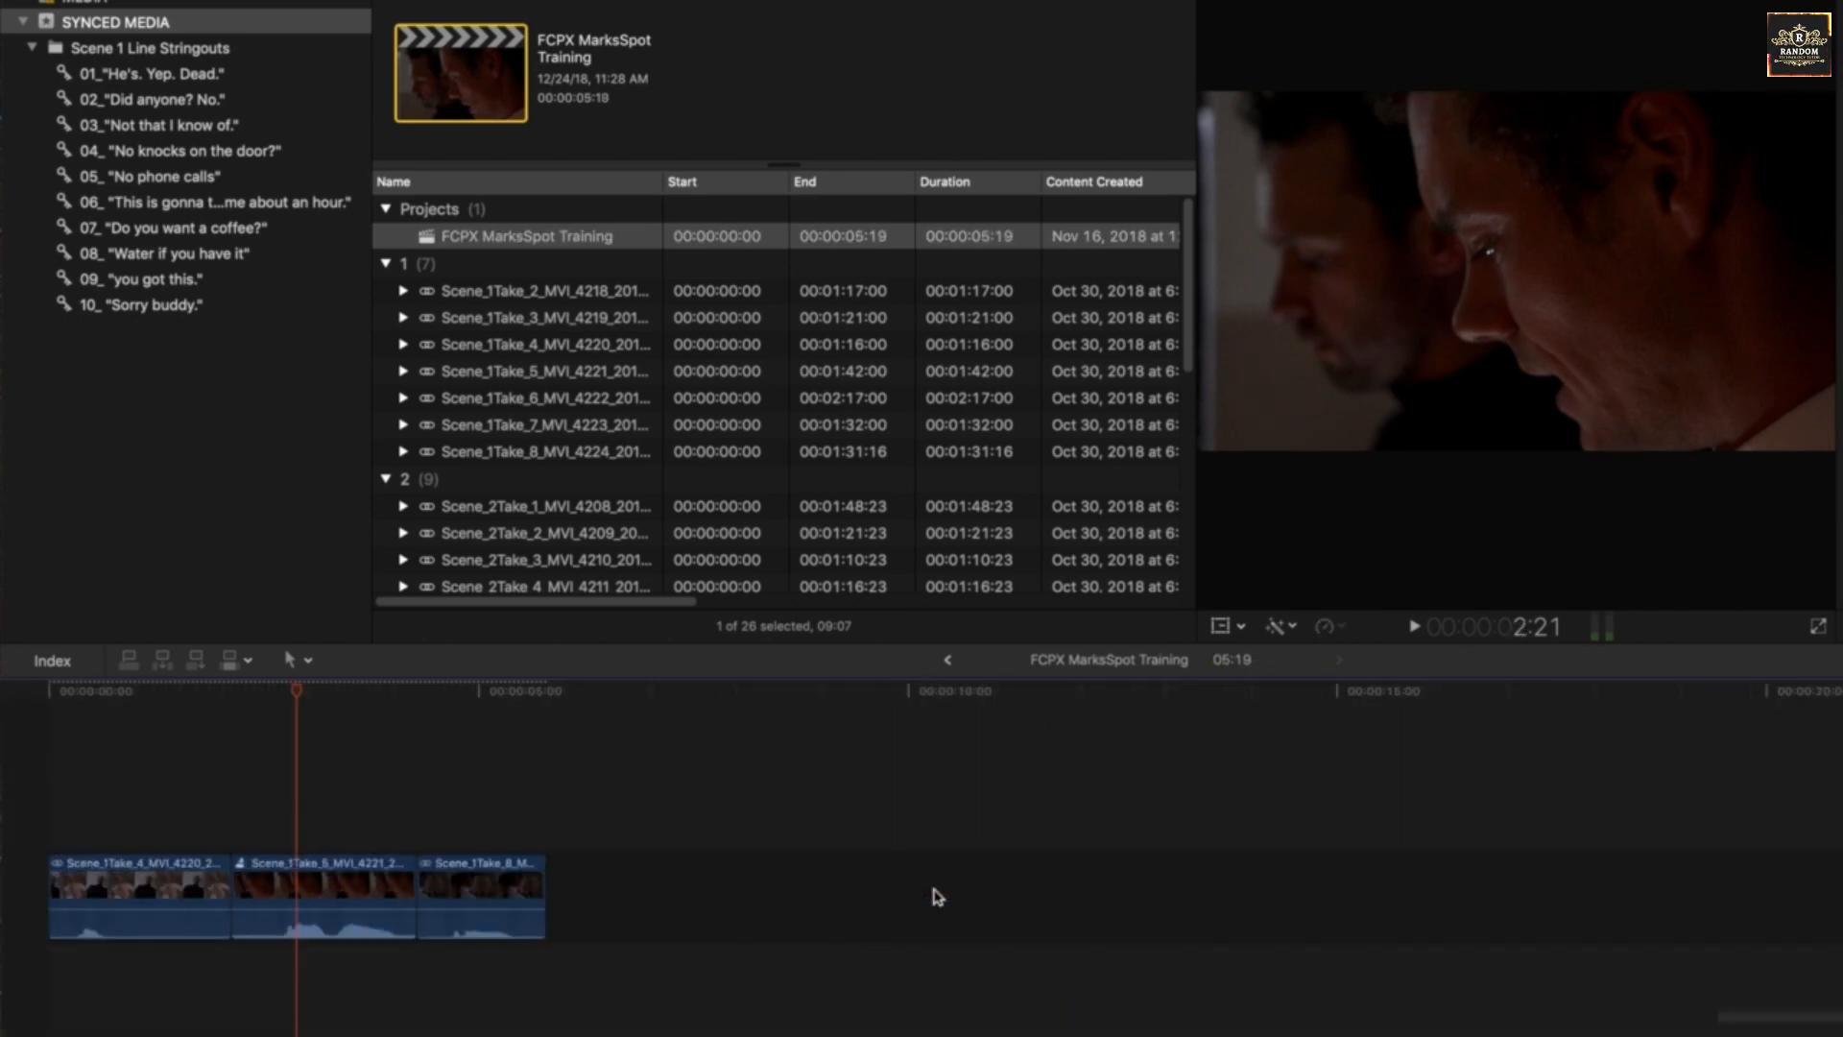
pyautogui.click(296, 886)
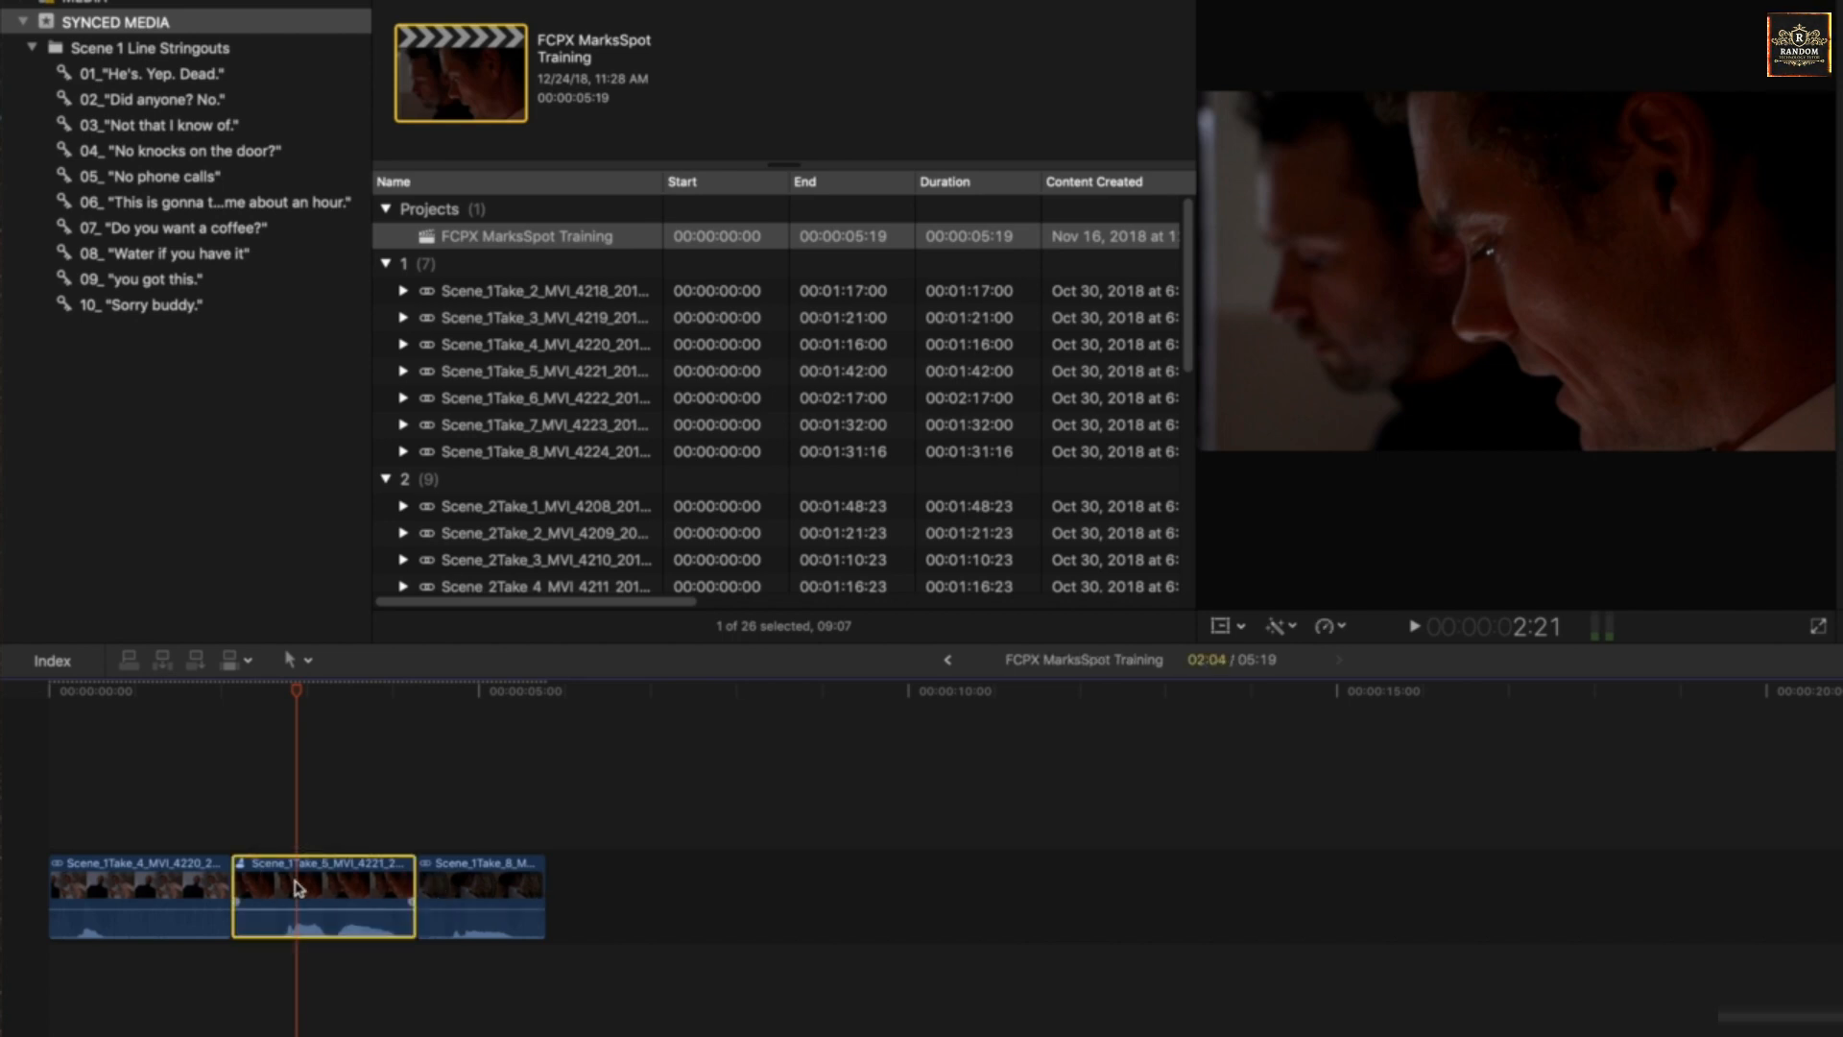
pyautogui.press('super+shift+z')
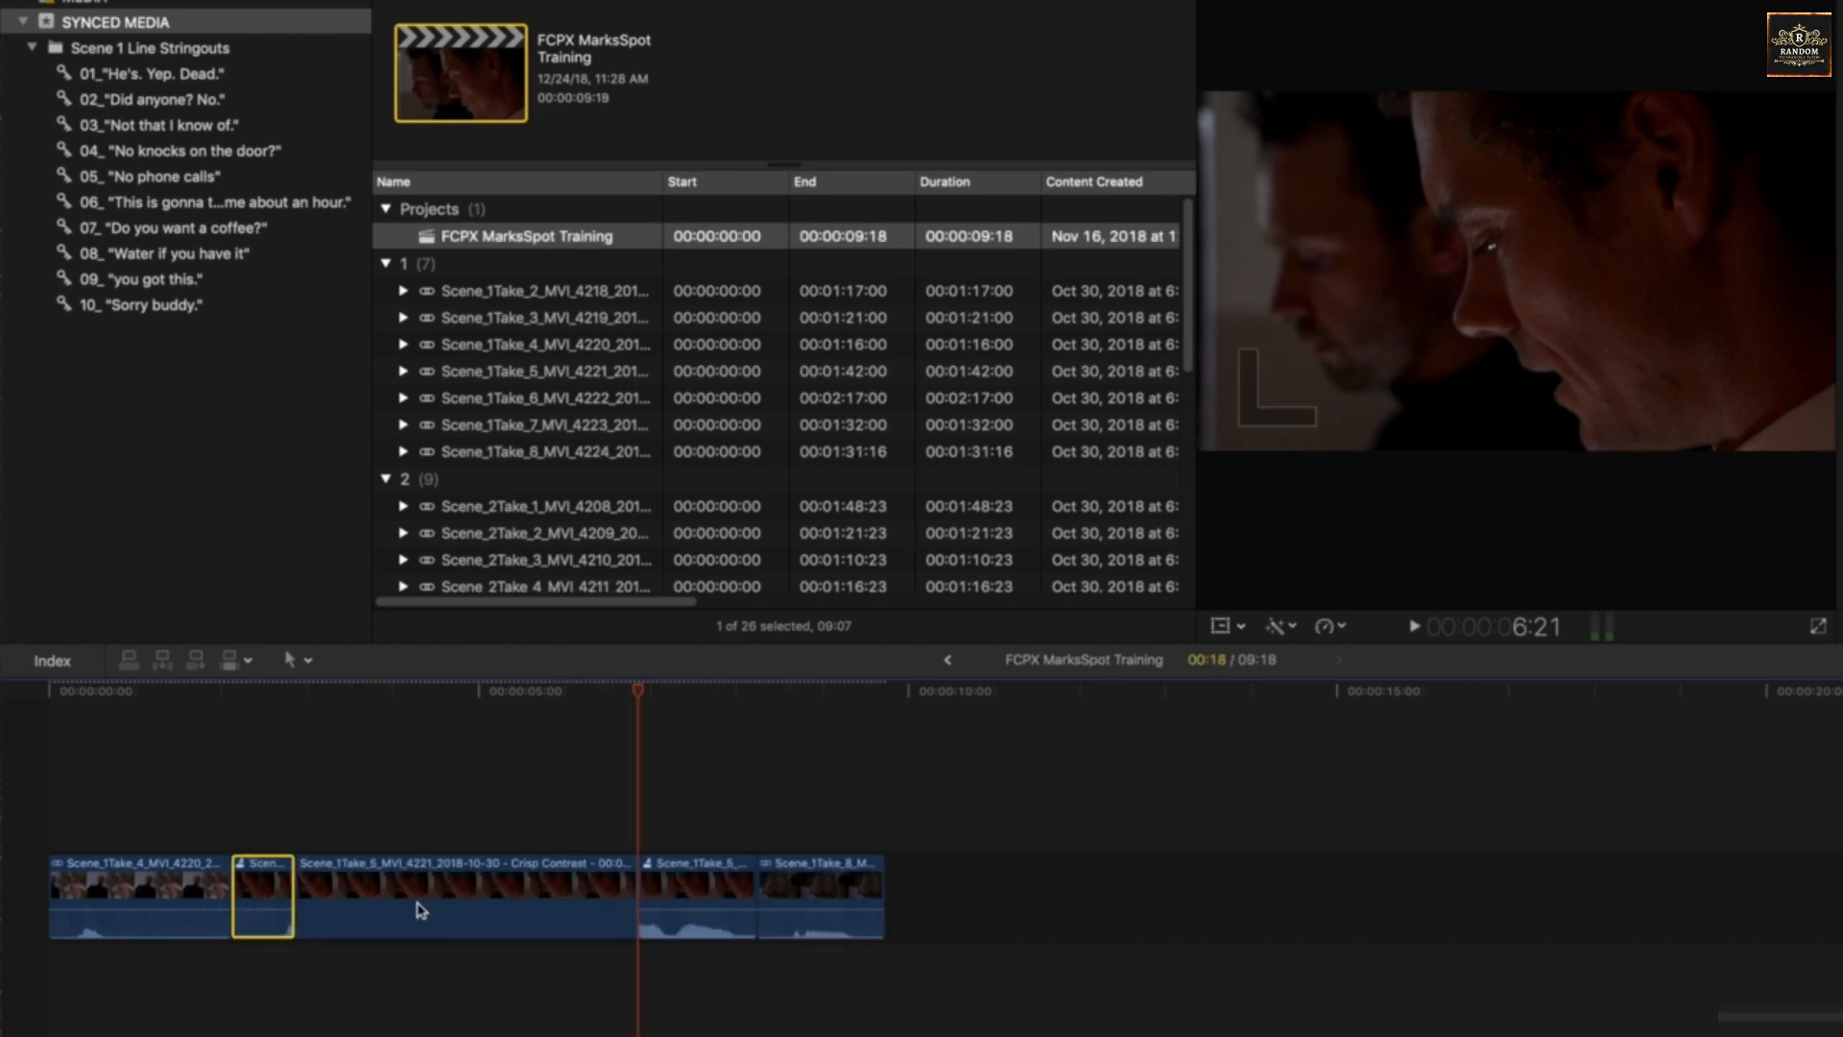
# Select the freeze frame segment between the two parts of the second clip and scrub across it to 4:17.
pyautogui.click(420, 907)
pyautogui.moveTo(311, 689); pyautogui.dragTo(456, 712)
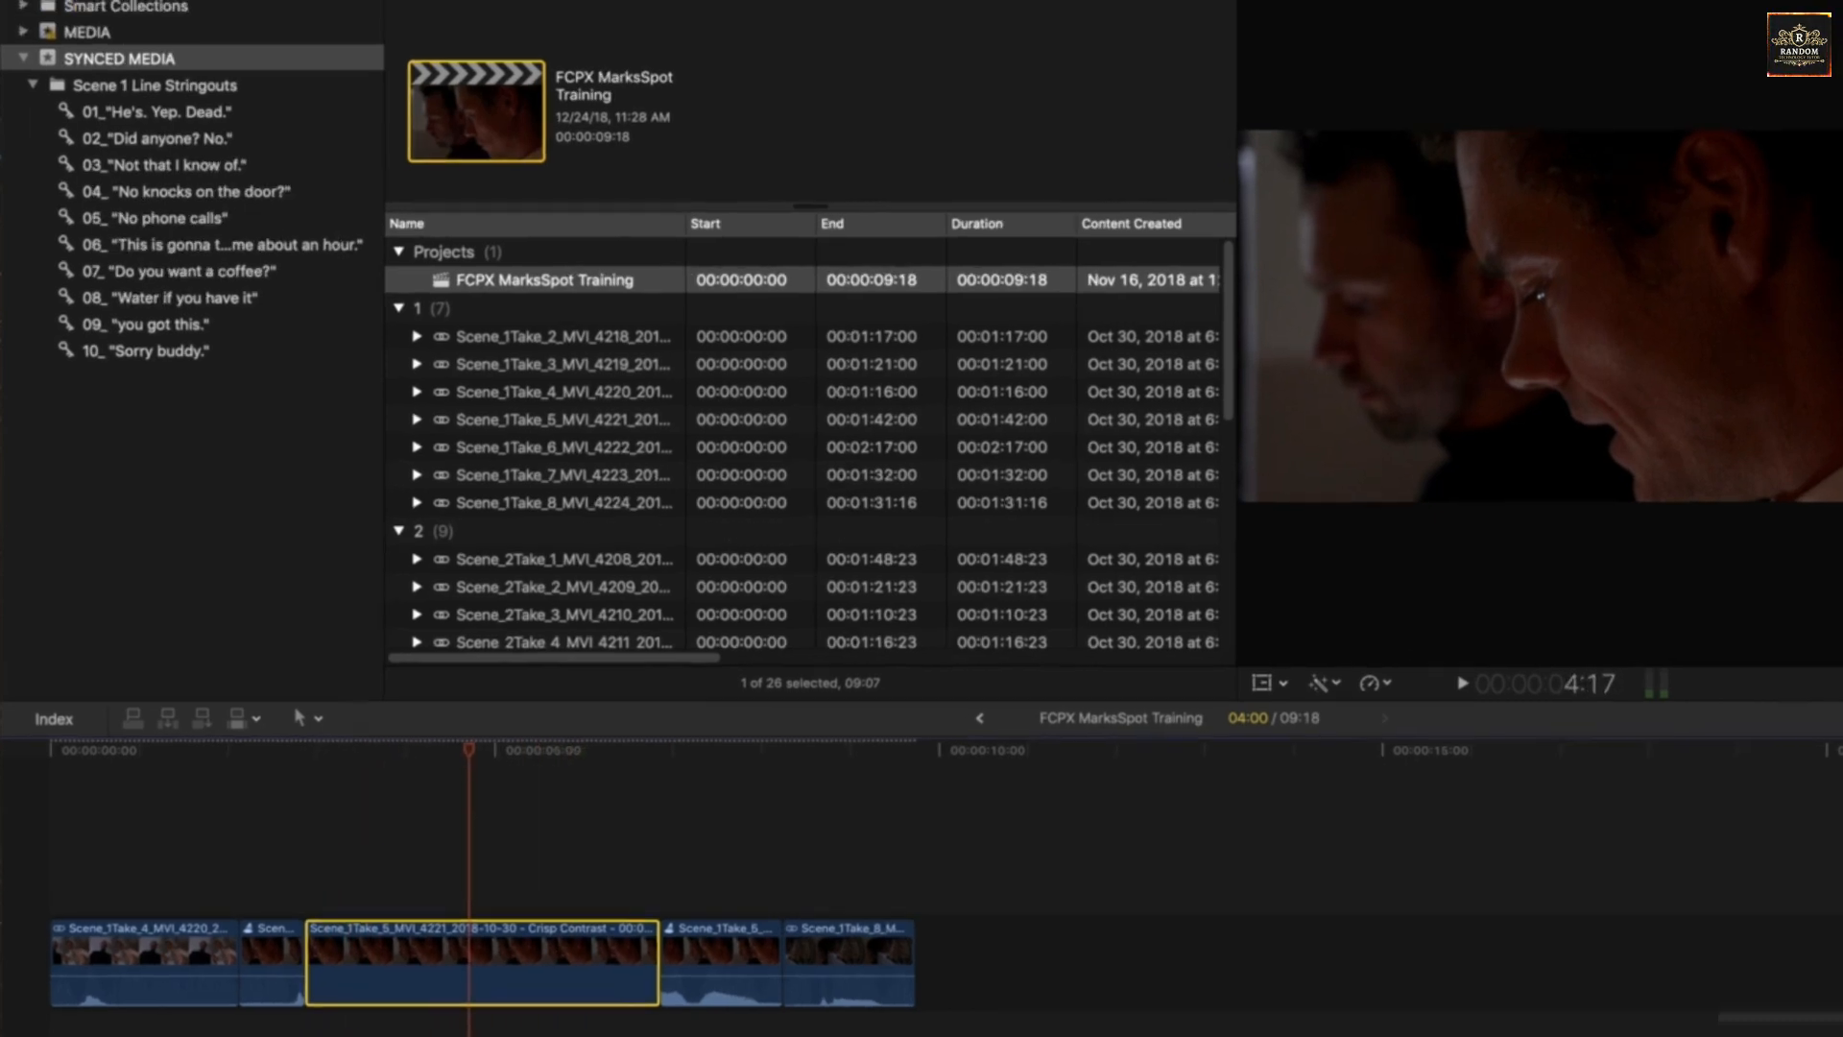
# Set the still image duration to 1.00 seconds in the Editing preferences and close them.
pyautogui.click(126, 12)
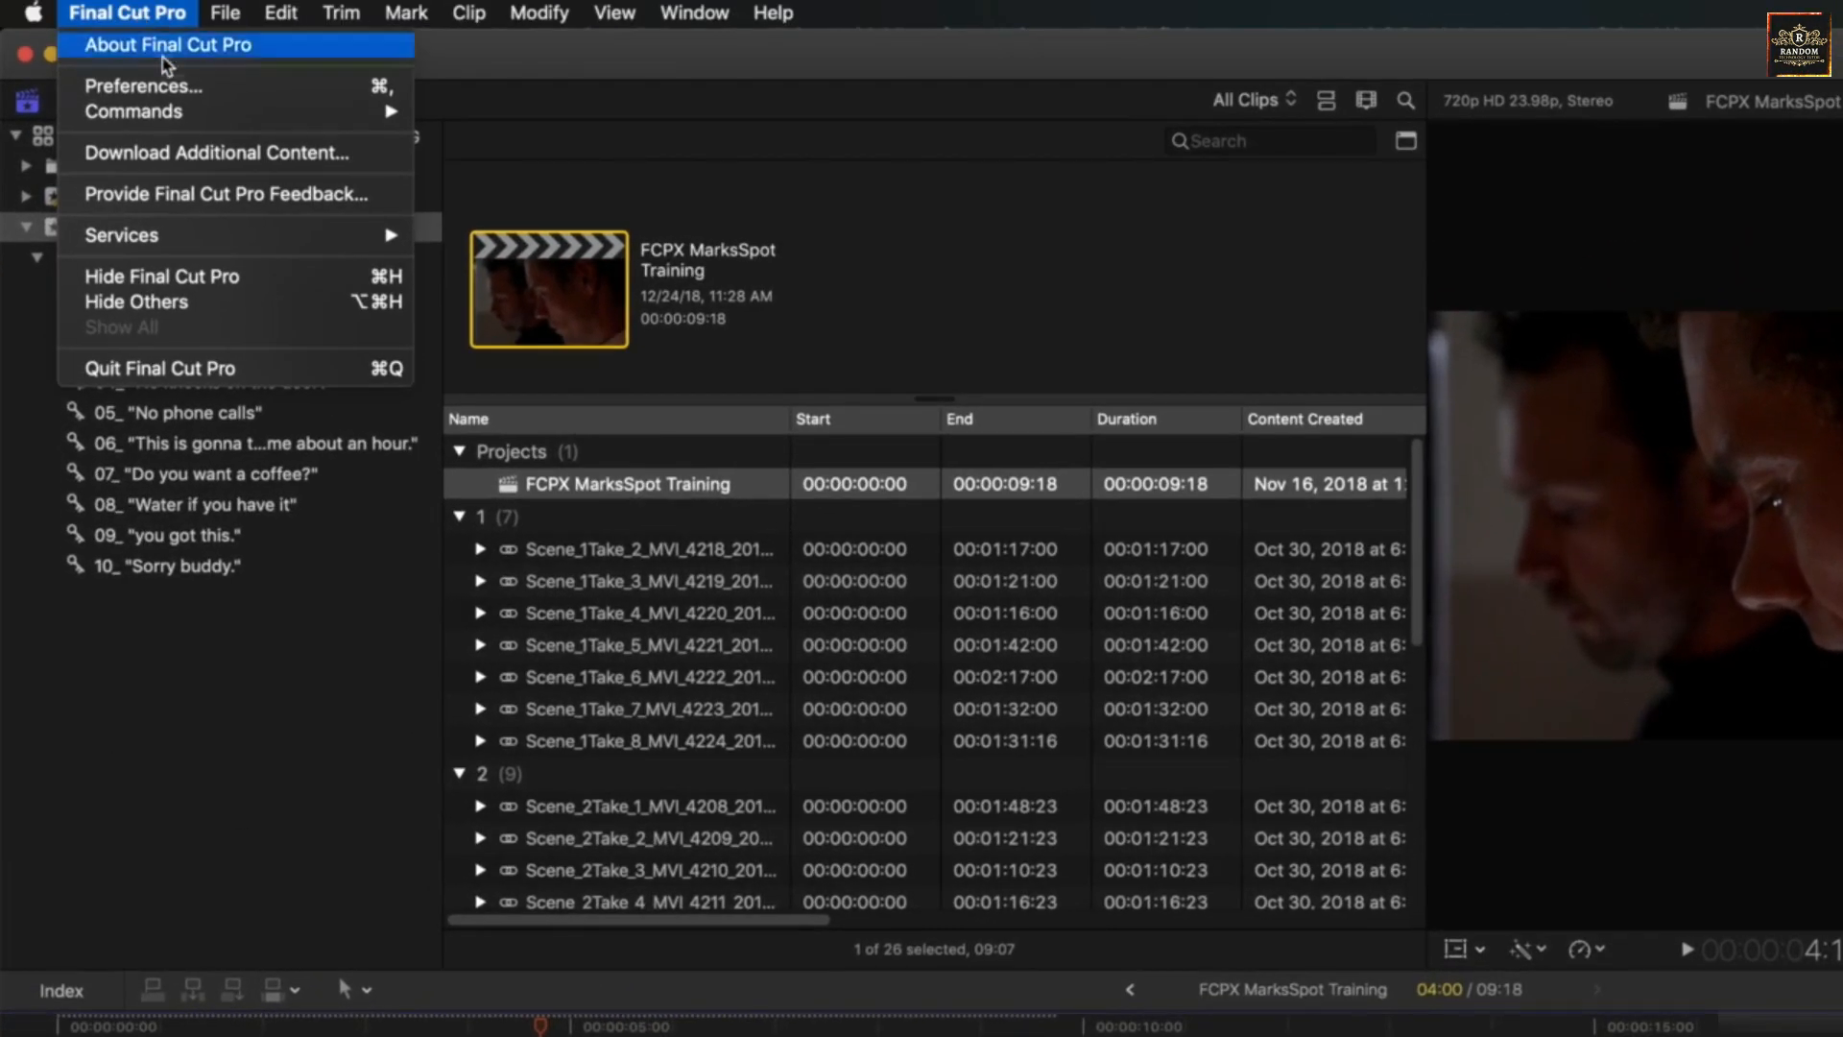
pyautogui.click(144, 85)
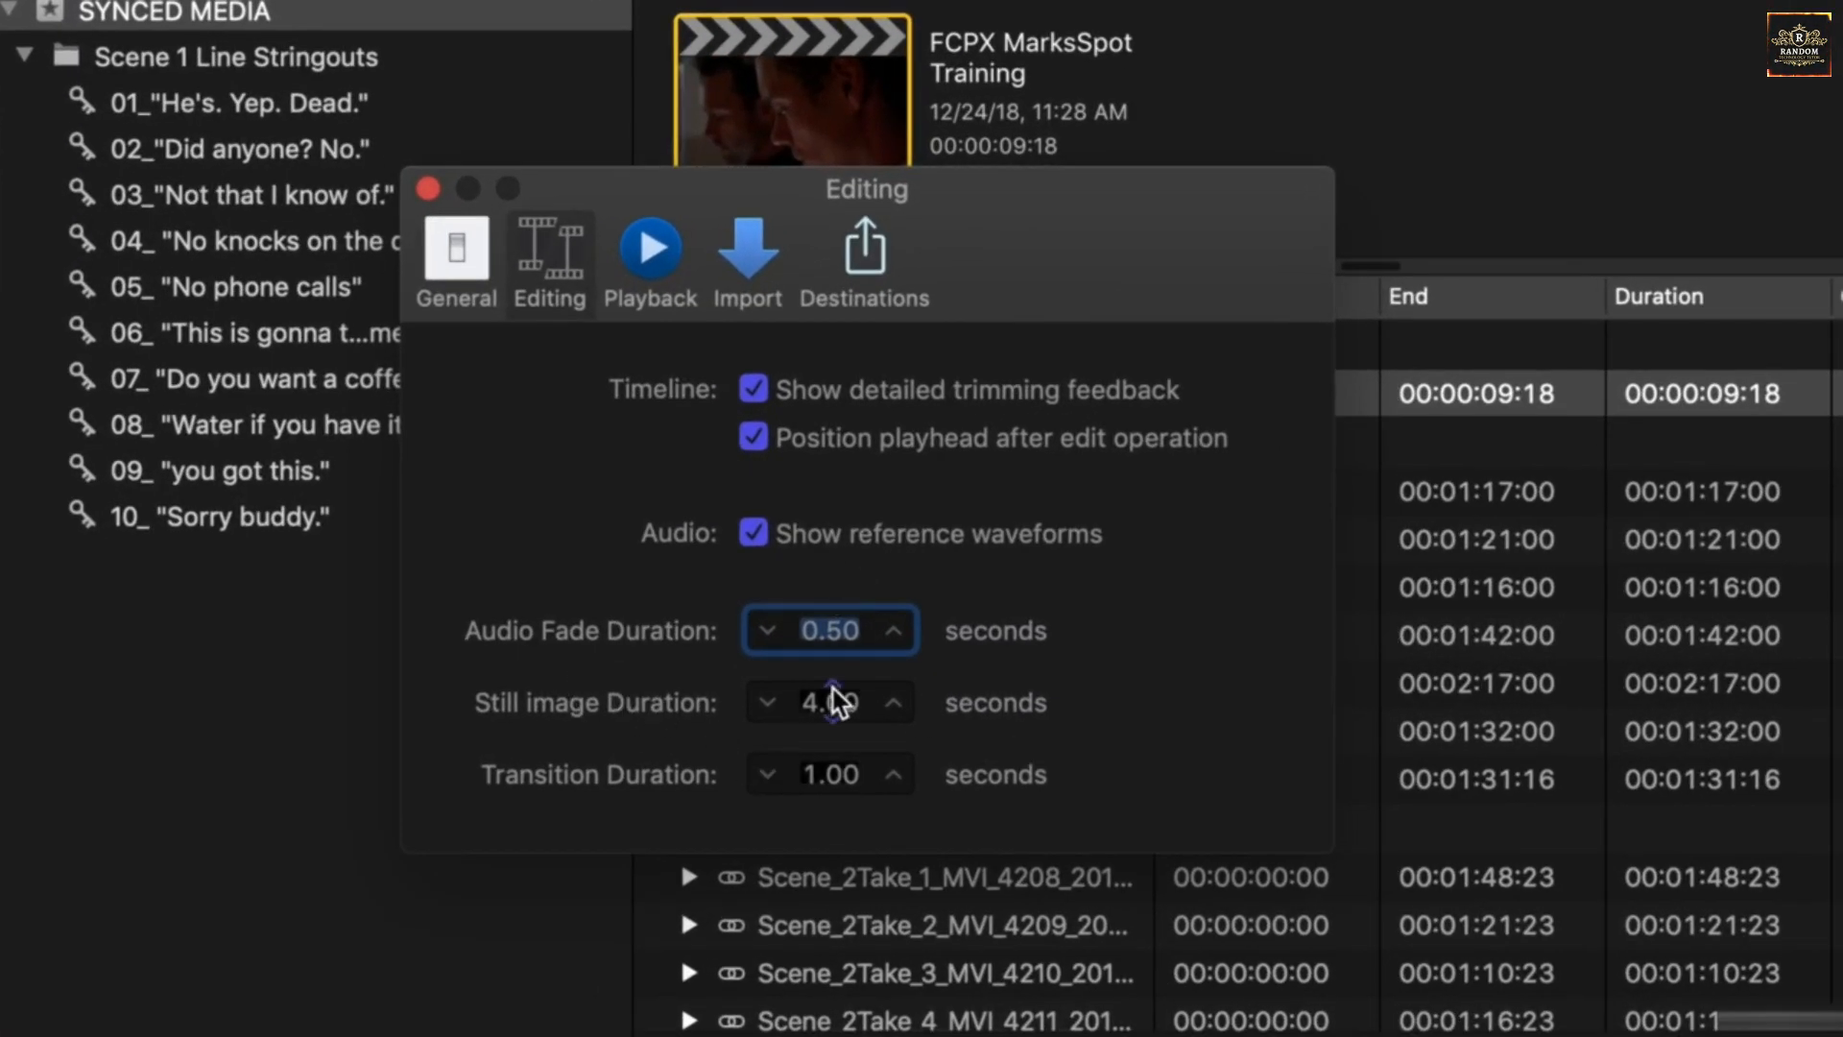
pyautogui.click(767, 703)
pyautogui.click(768, 704)
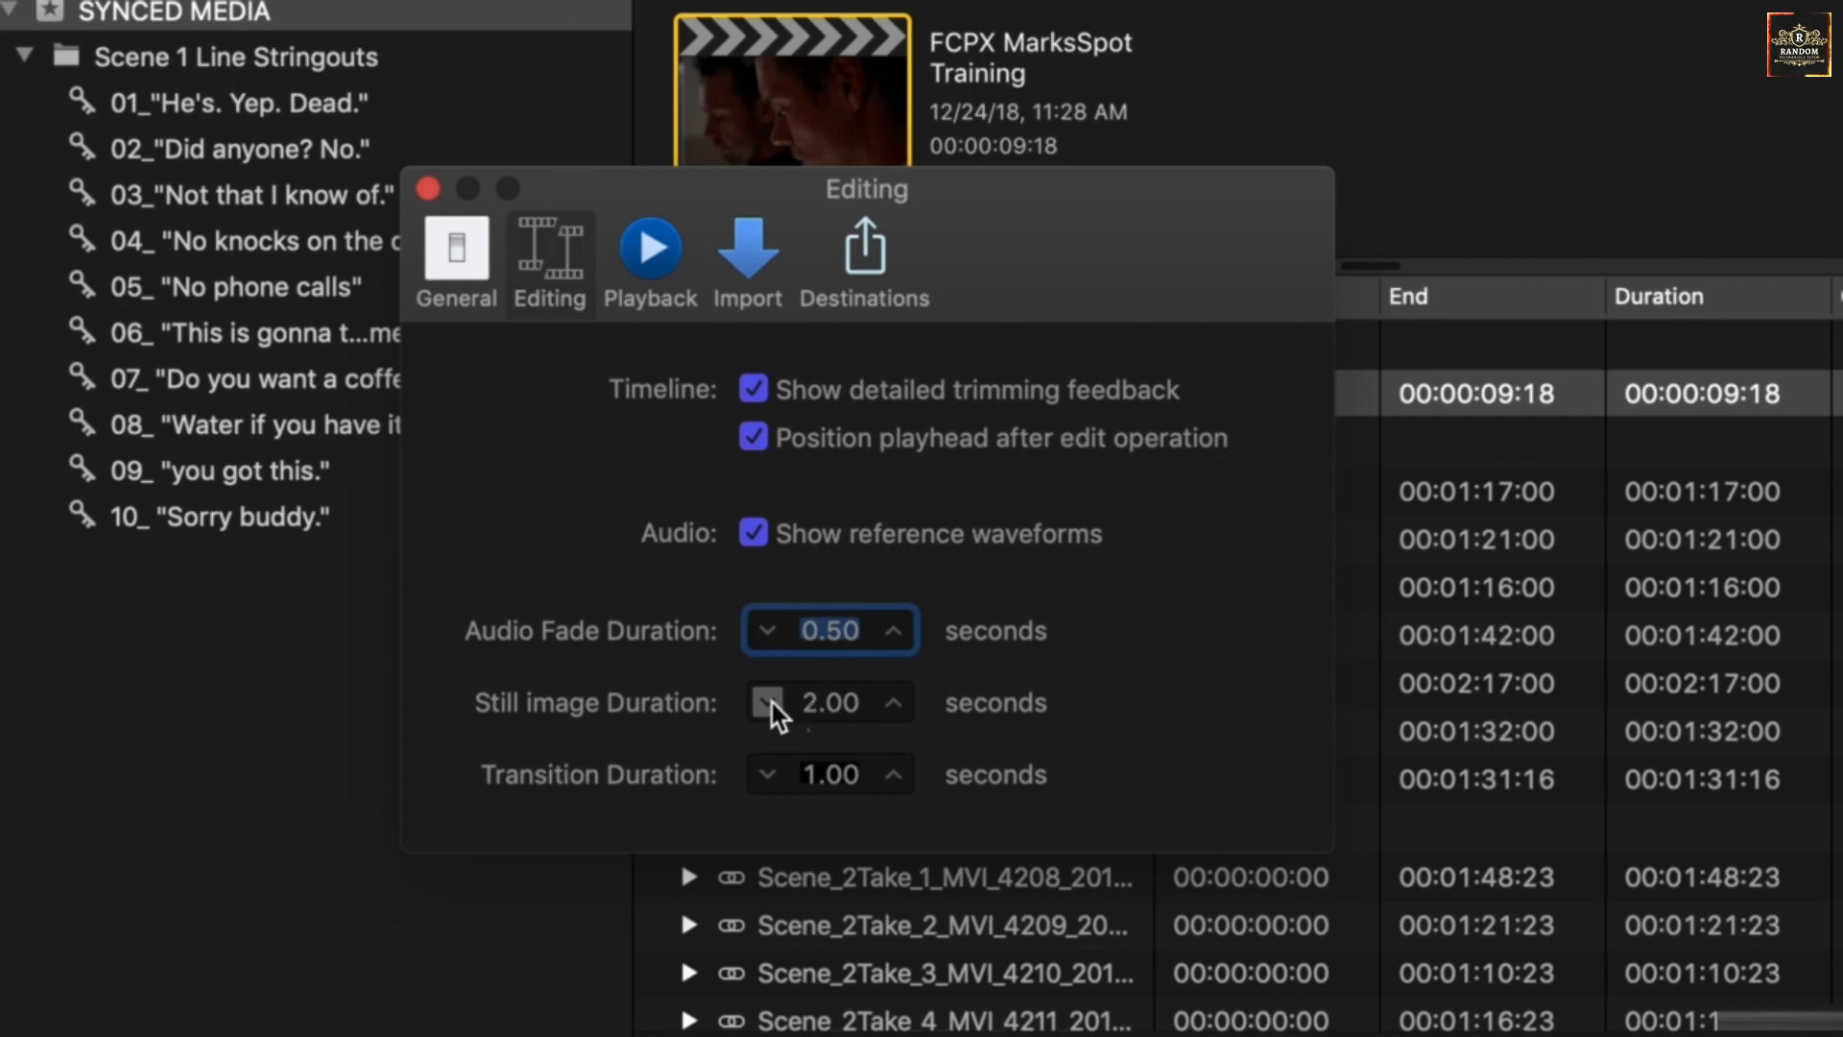
pyautogui.click(768, 704)
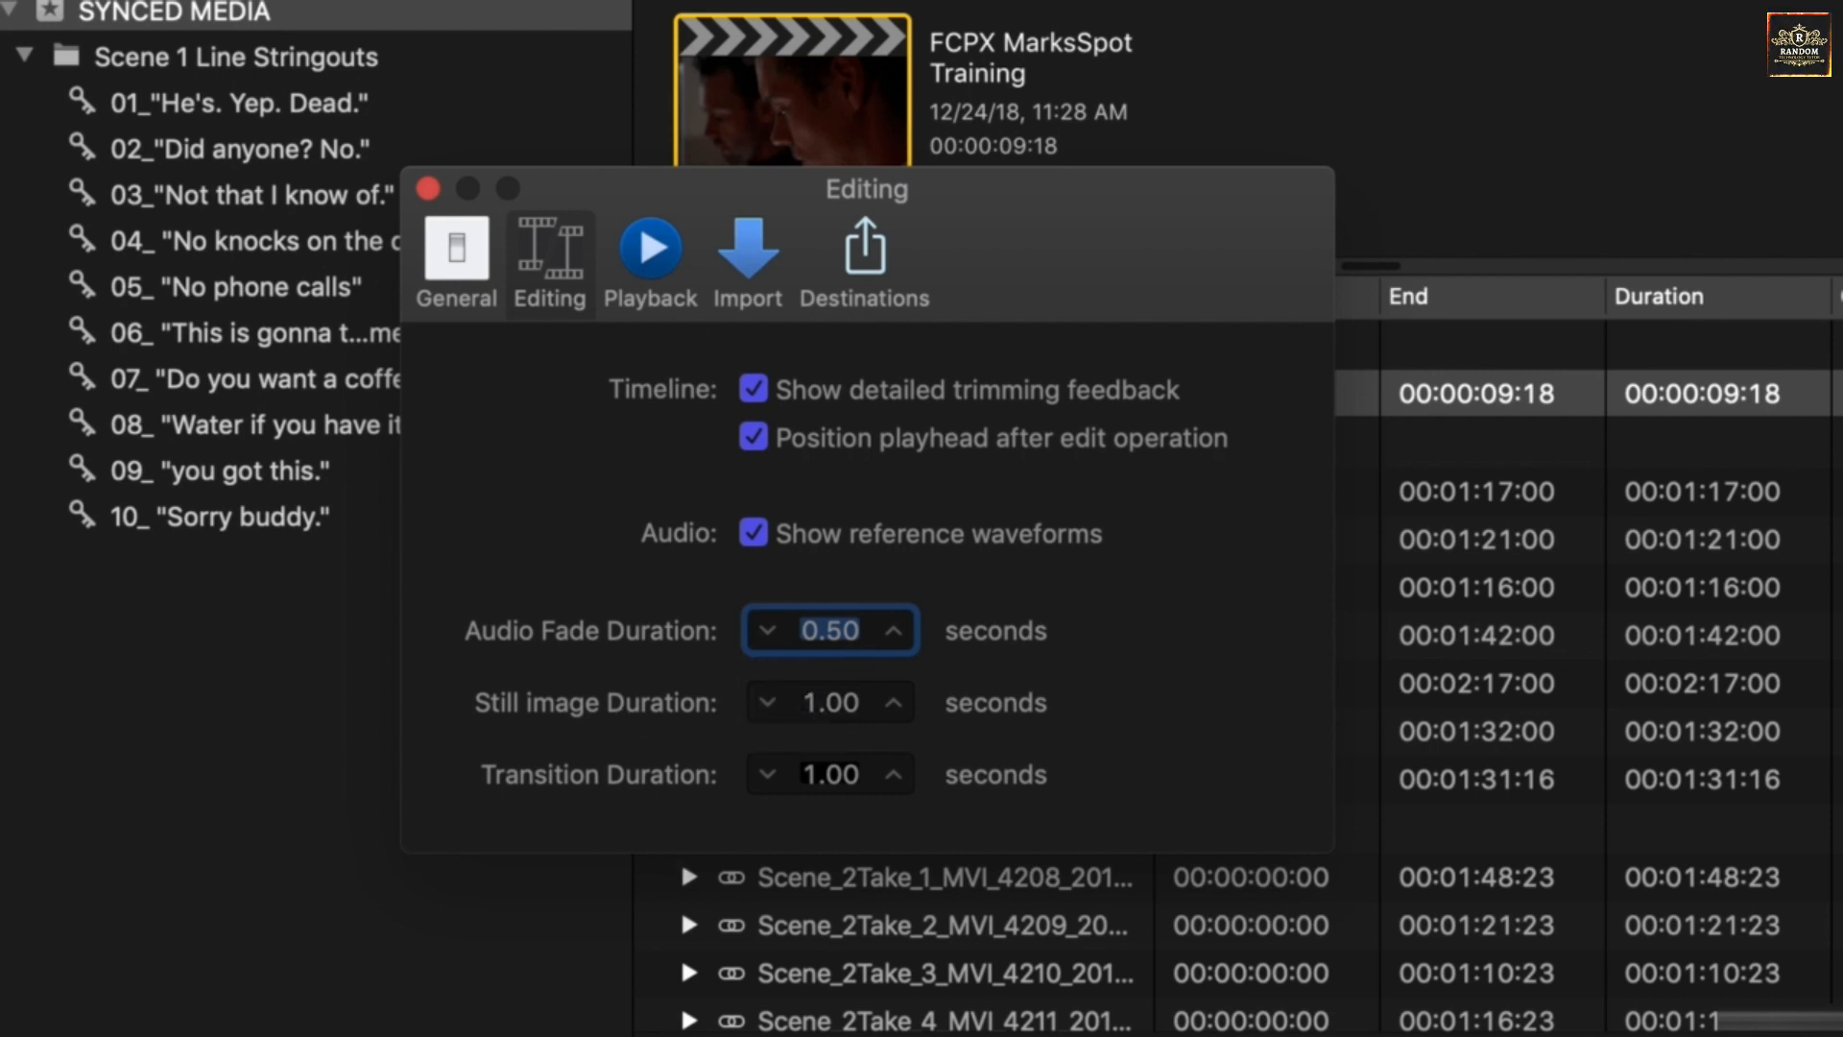
pyautogui.click(428, 188)
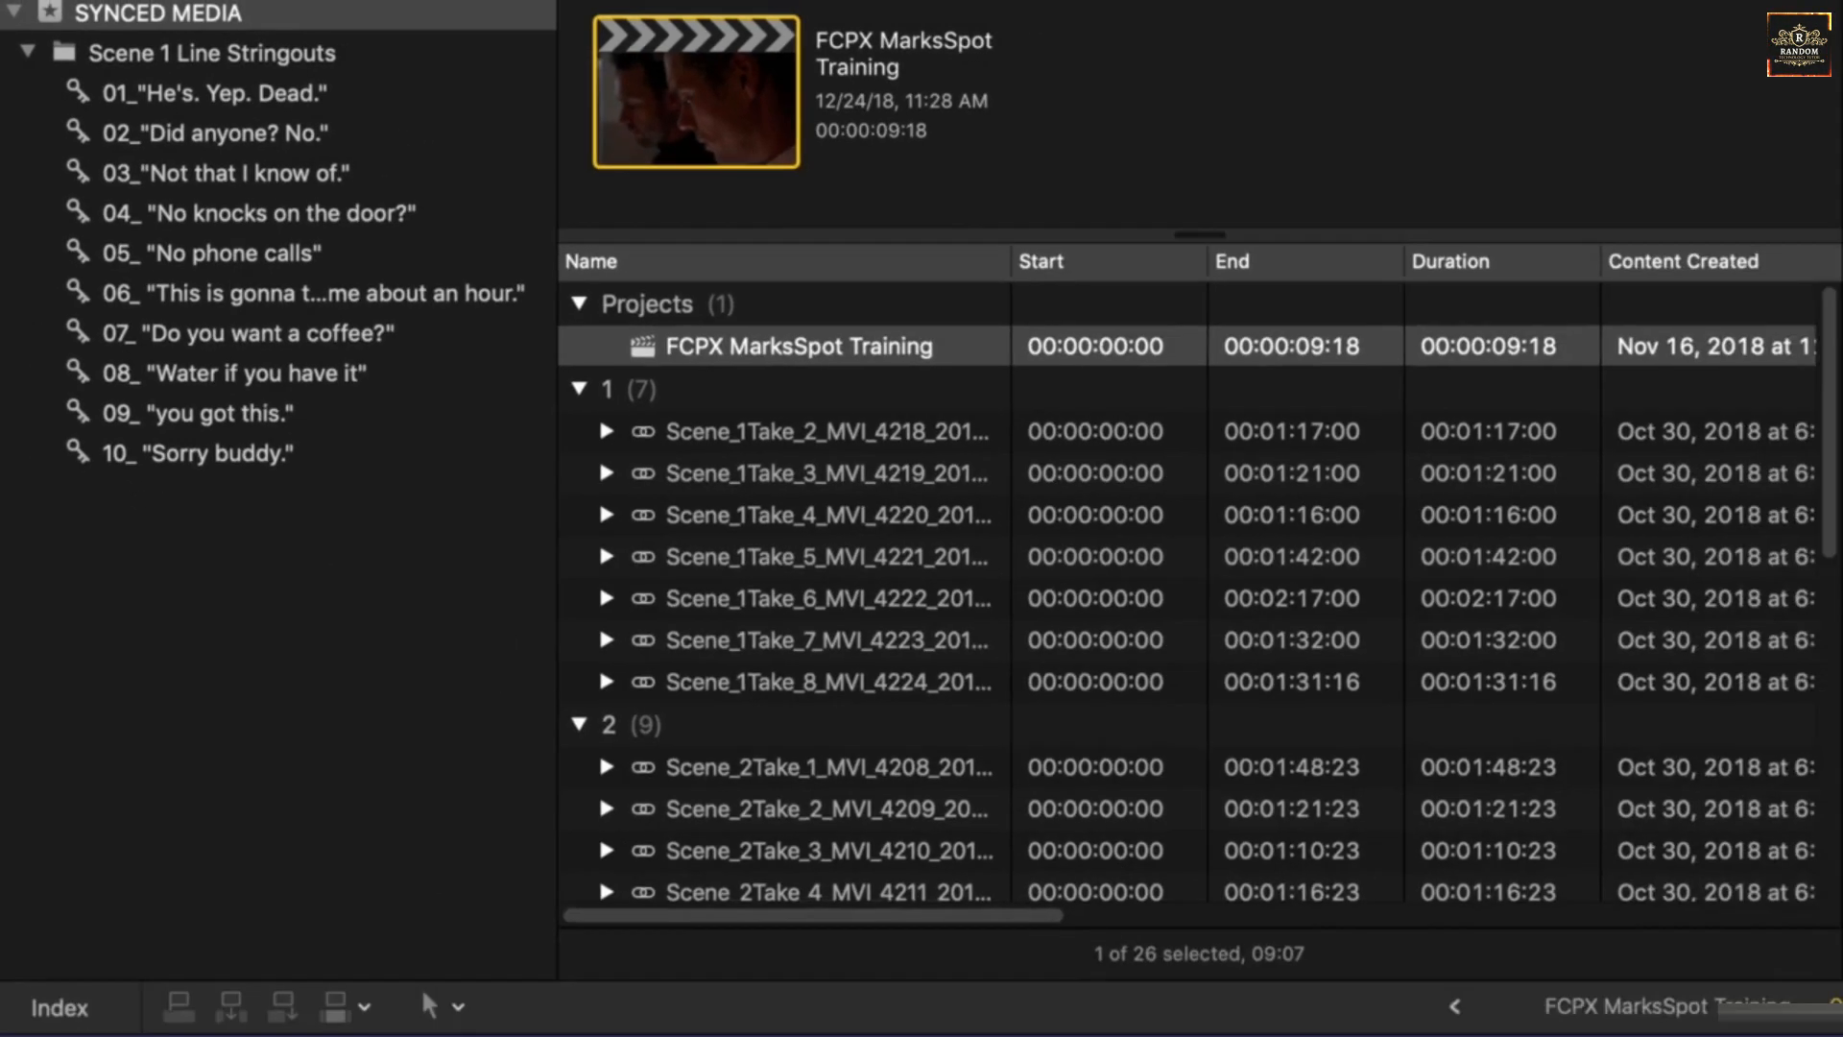
# Remove the four-second freeze frame from the second clip and insert a new one-second freeze frame at 2:21.
pyautogui.press('Delete')
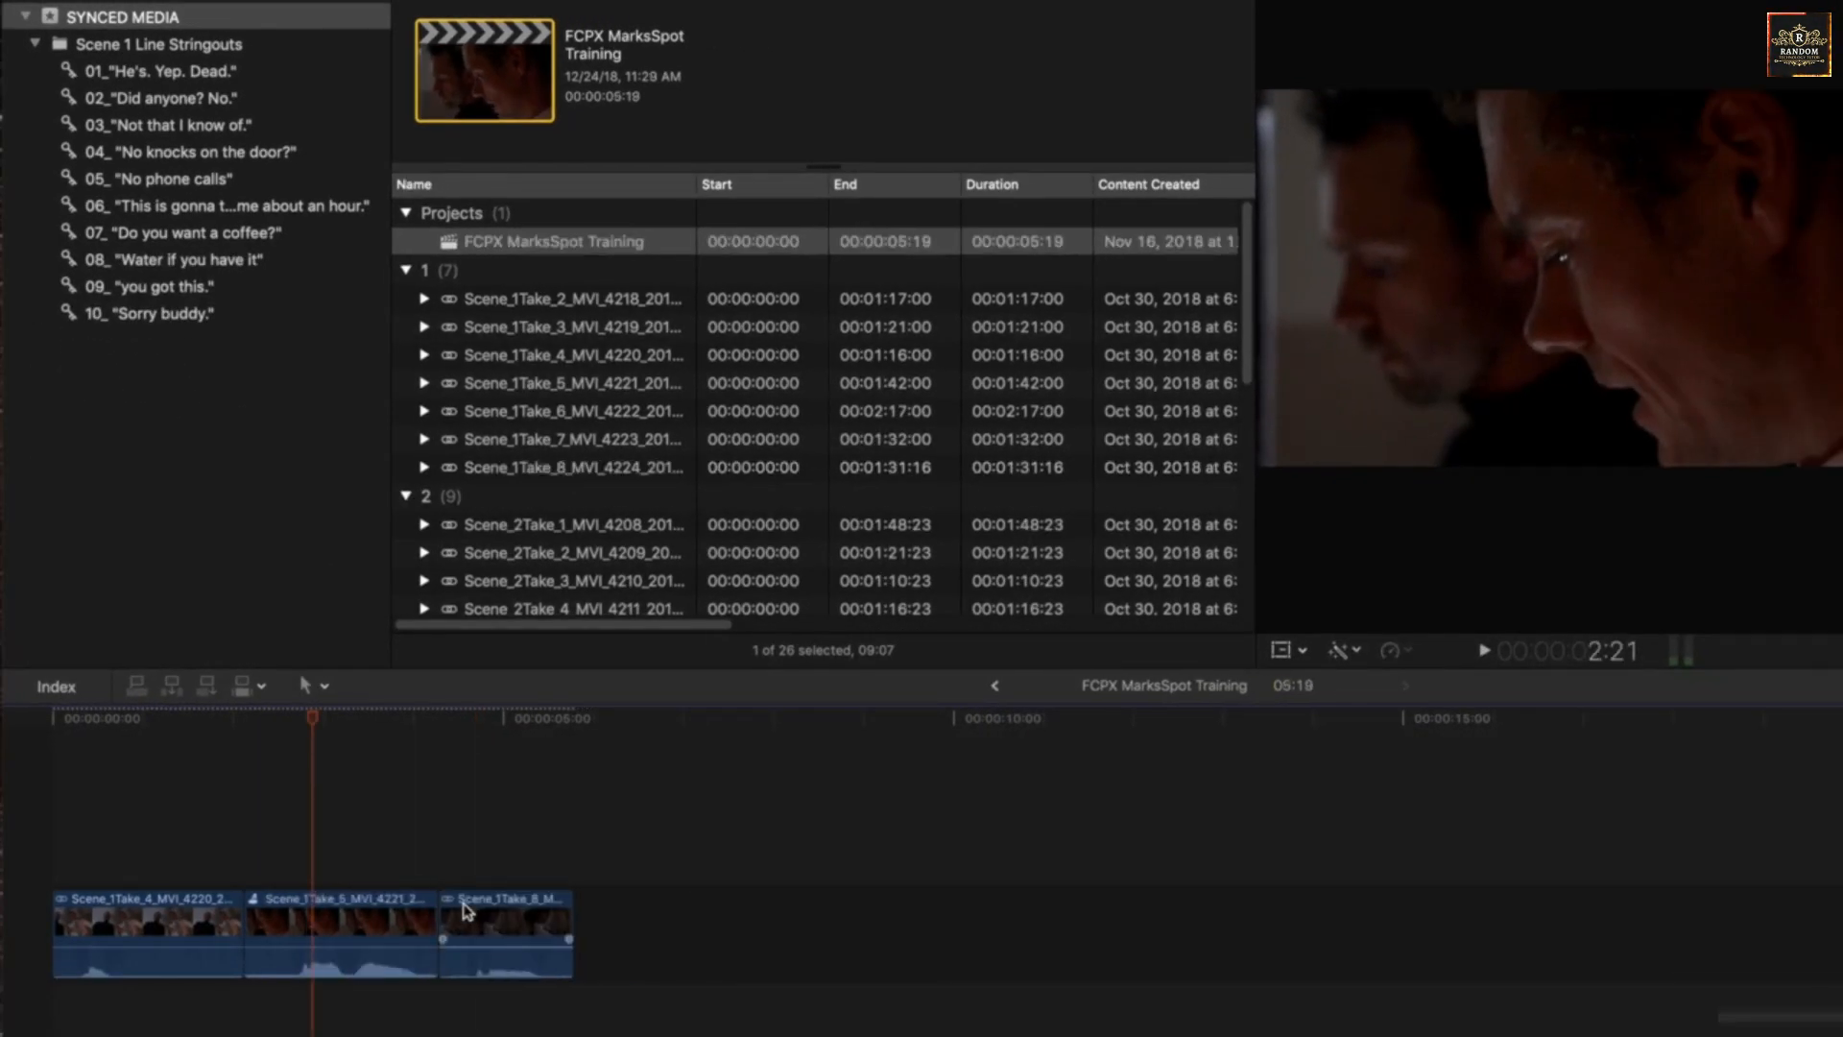
pyautogui.press('w')
pyautogui.click(327, 920)
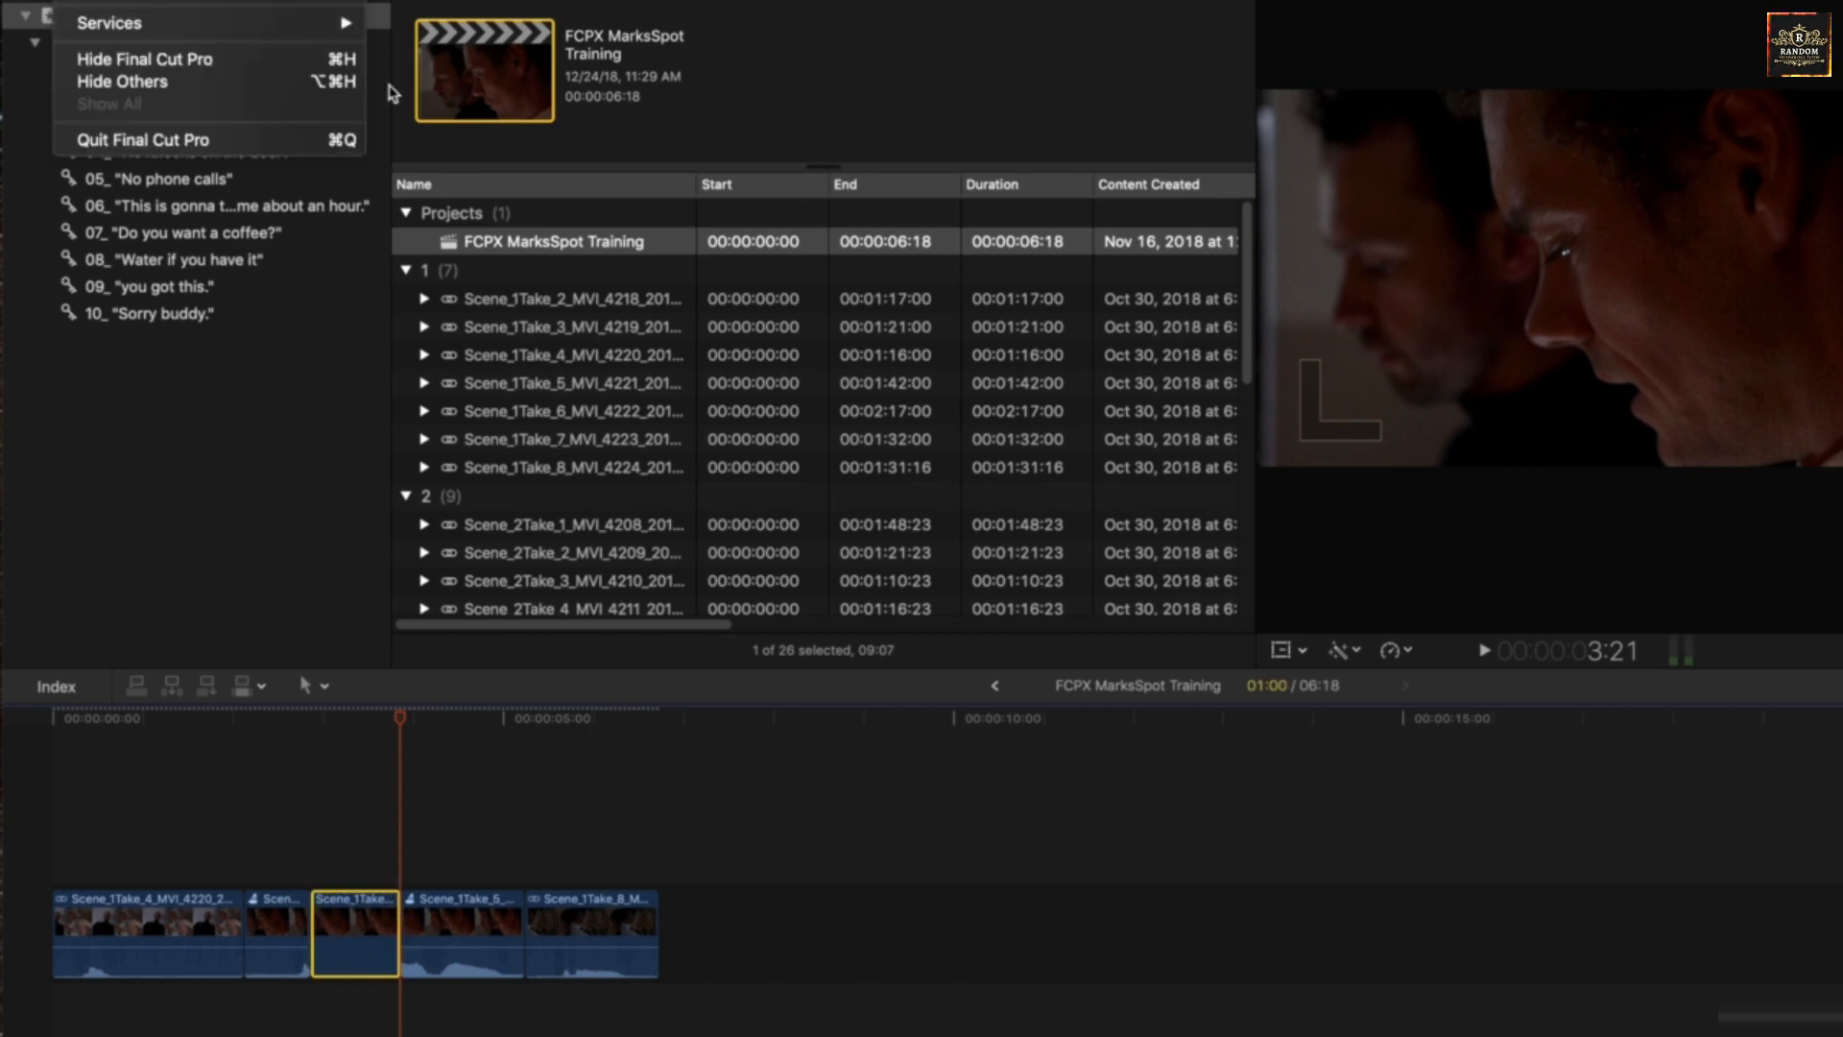
# Add the frame at 36:10 of the browser clip Scene_1Take_3 as a connected freeze frame above the timeline at 3:21, and select it.
pyautogui.click(710, 529)
pyautogui.click(497, 331)
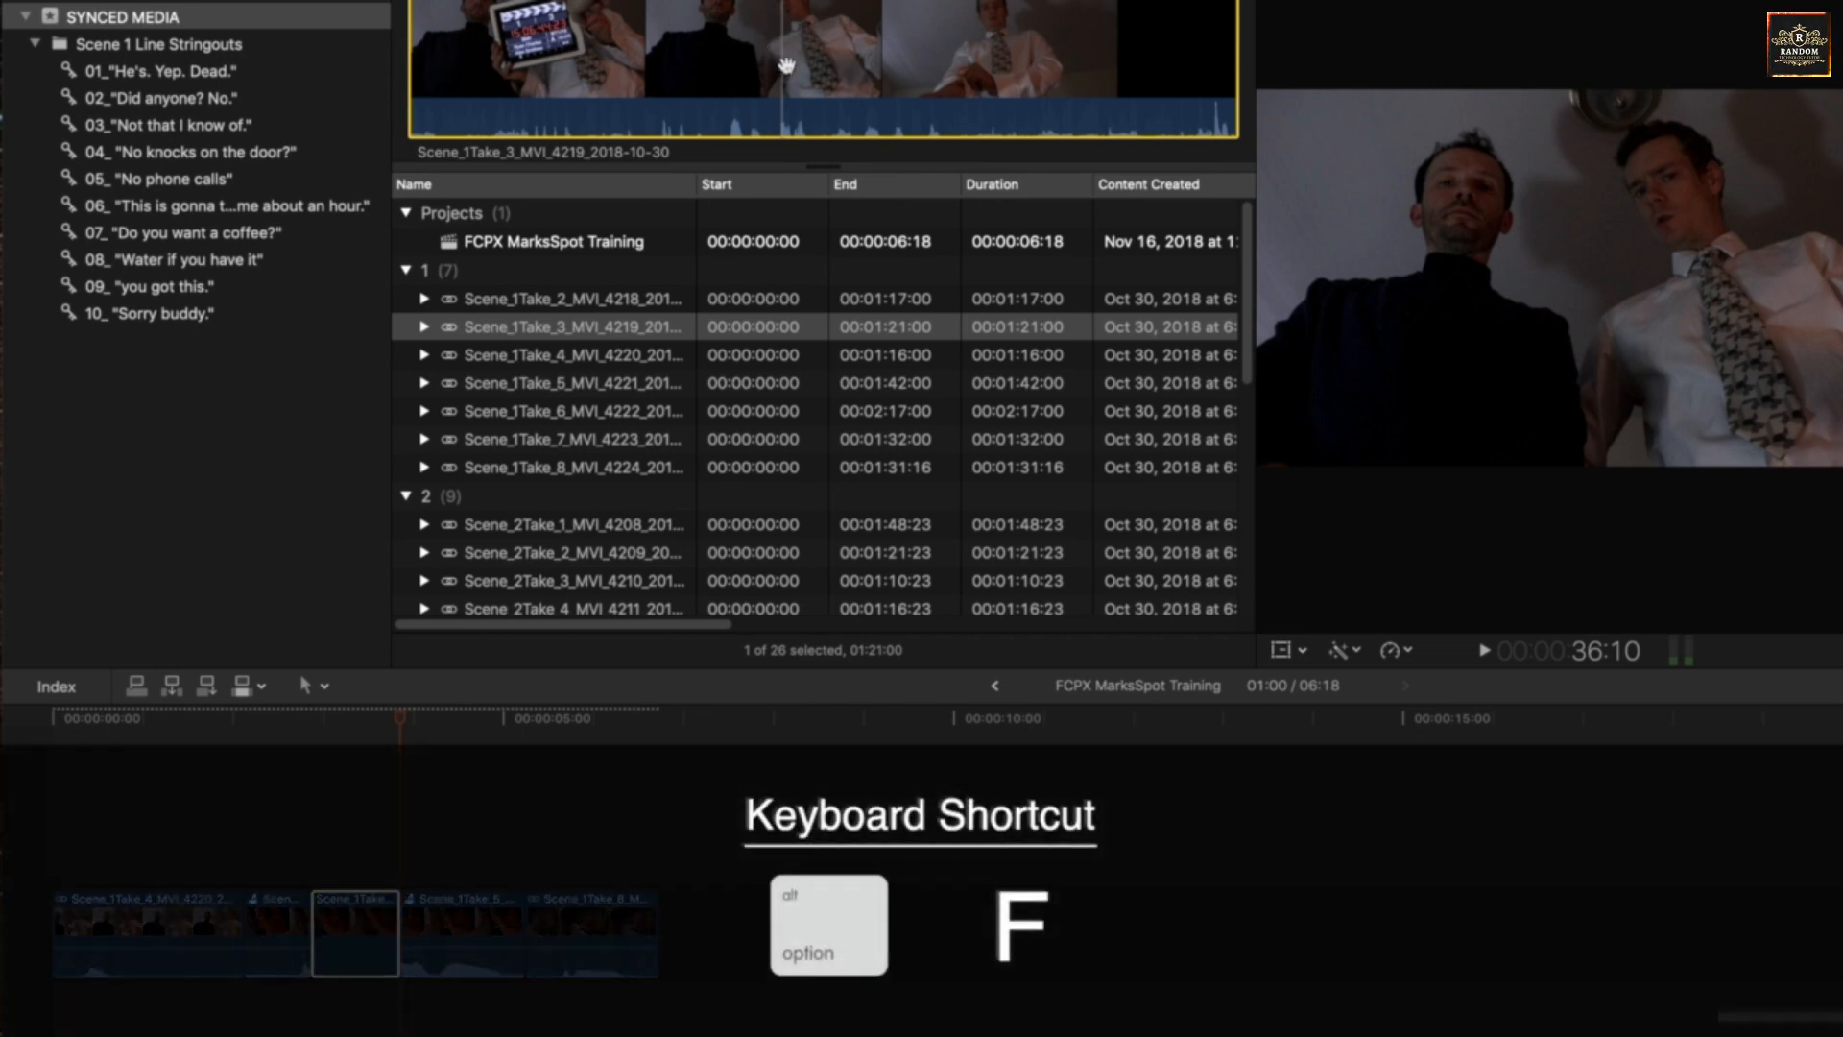
pyautogui.hotkey('alt', 'f')
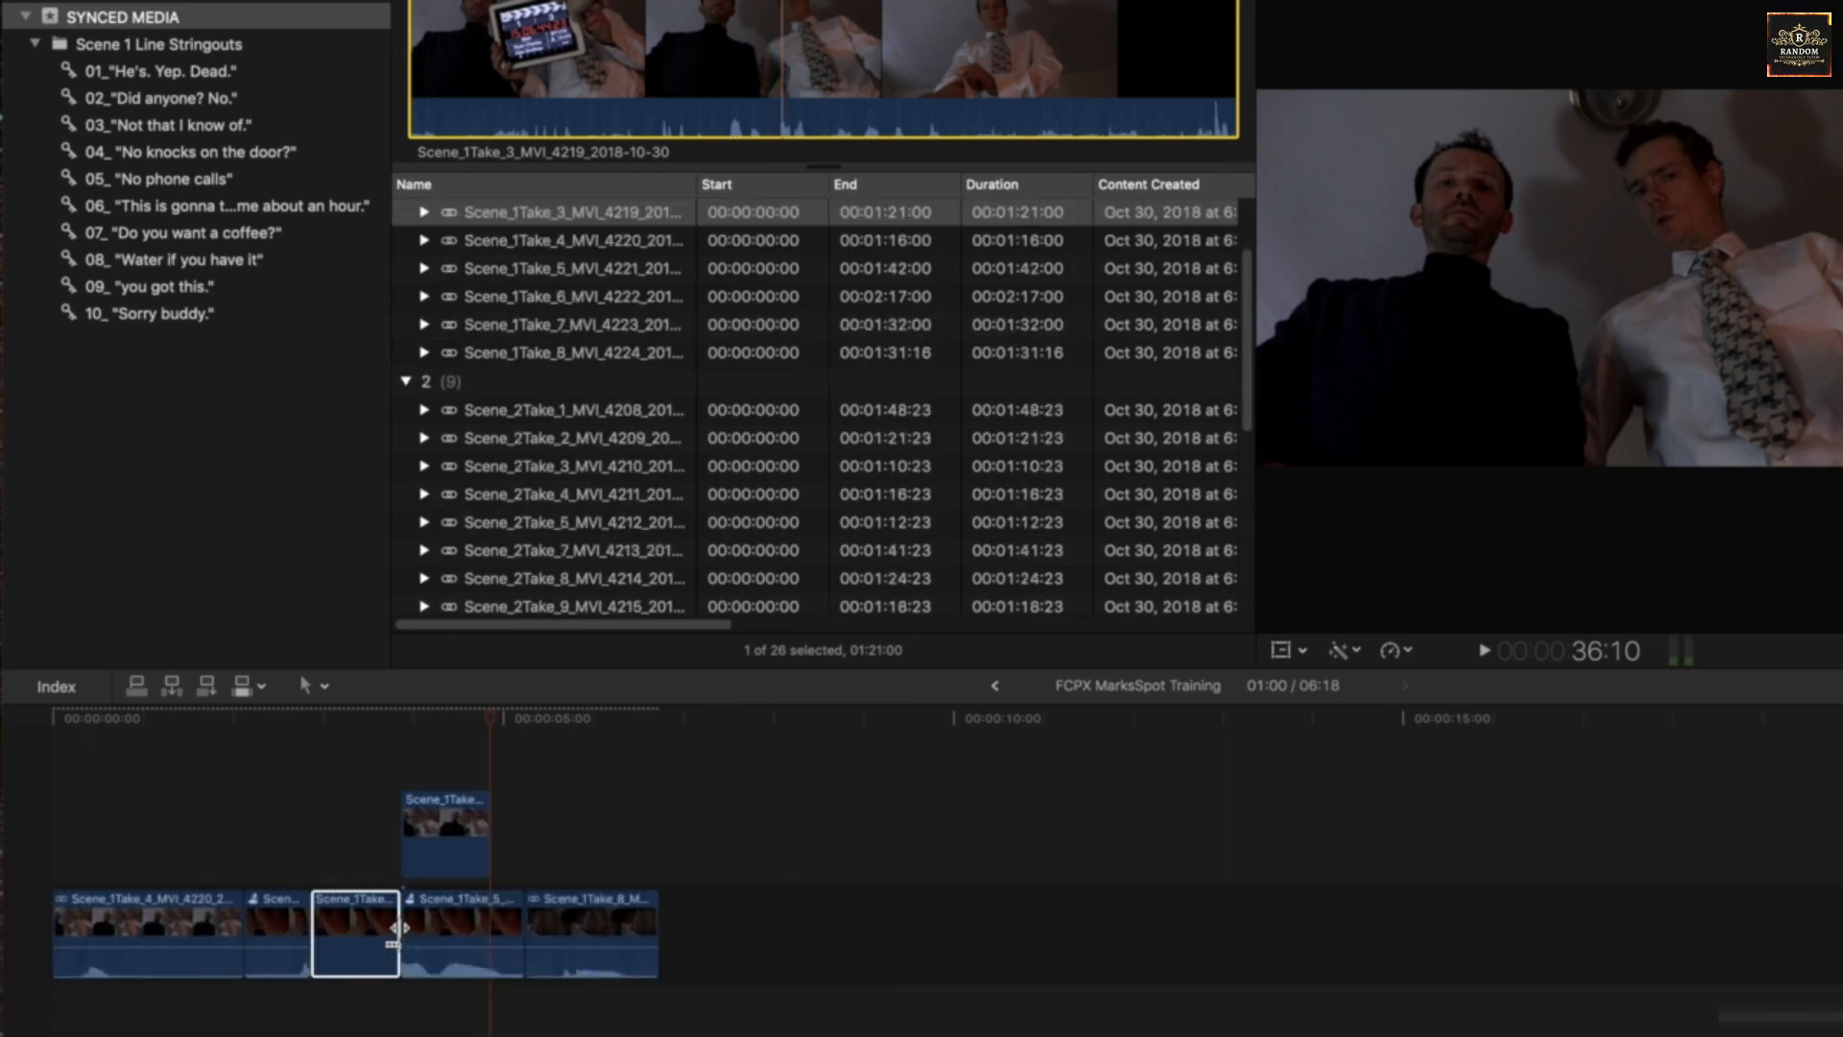
pyautogui.click(445, 822)
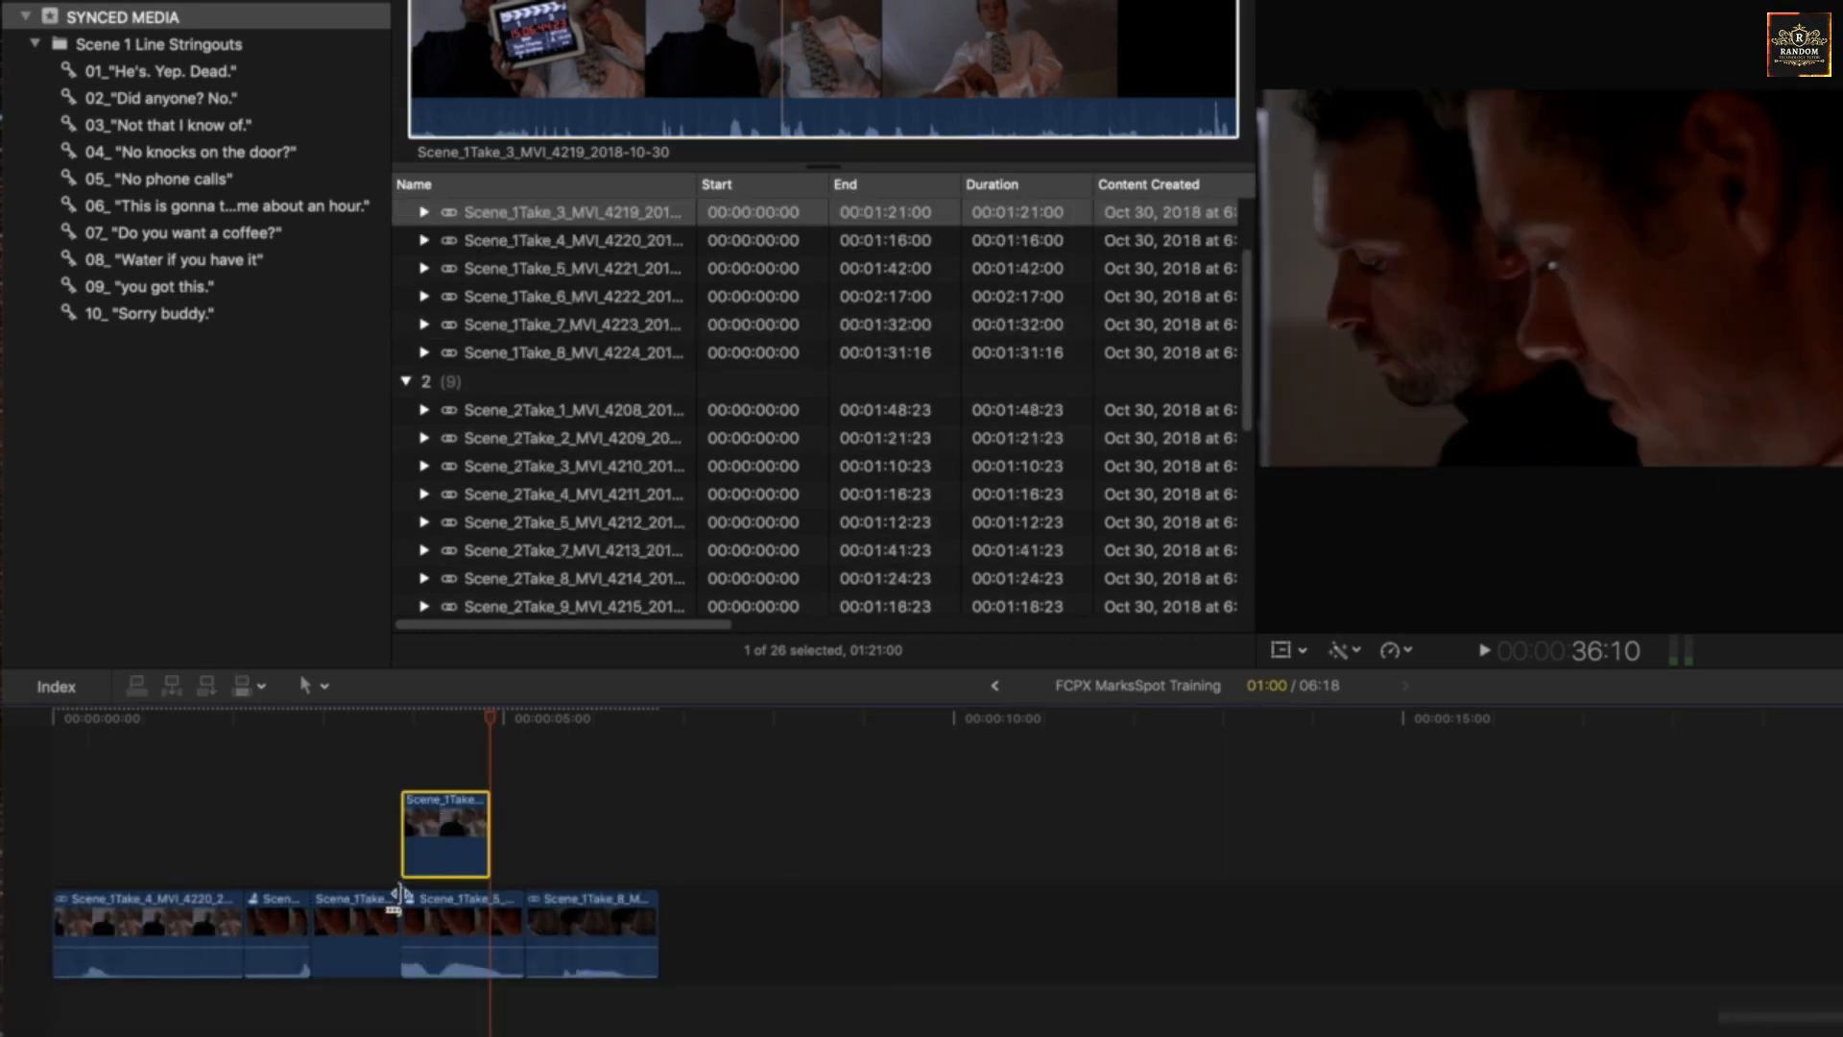
pyautogui.click(432, 744)
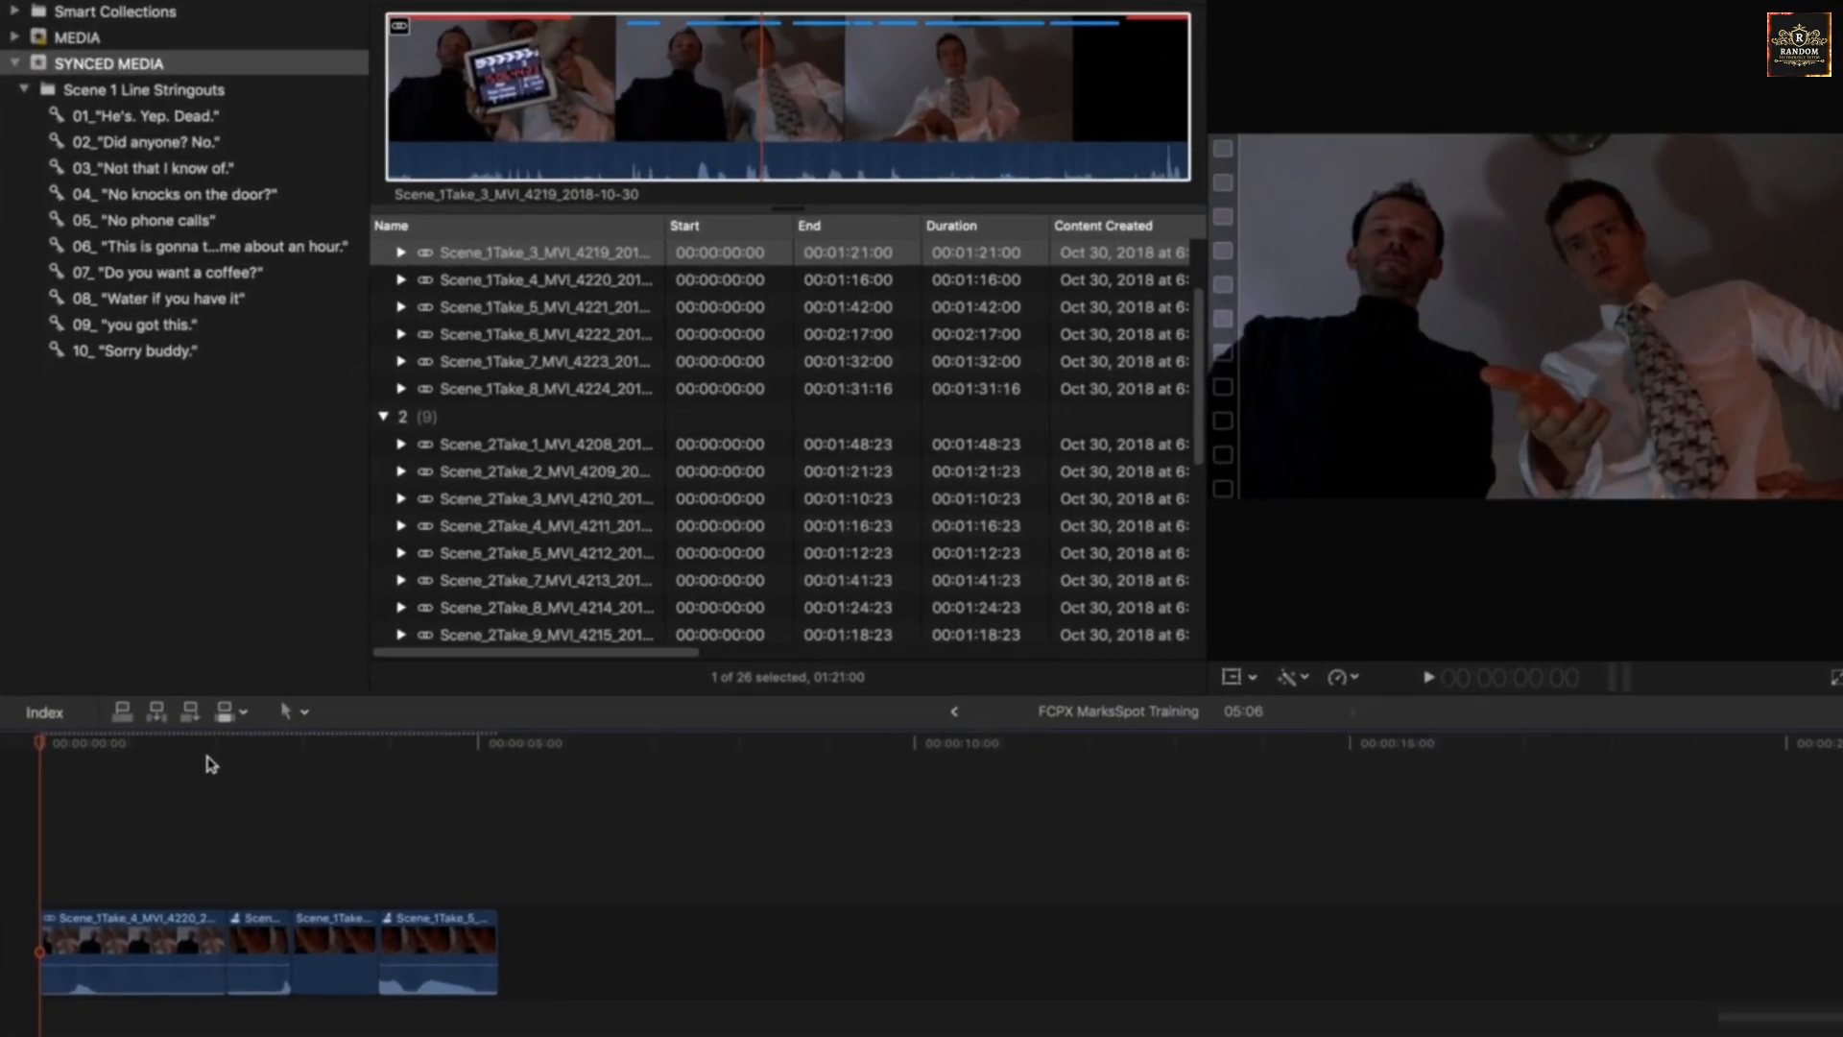
# Mark a five-second range in the browser clip Scene_1Take_3 from 25:00 to 29:23.
pyautogui.moveTo(149, 745); pyautogui.dragTo(199, 751)
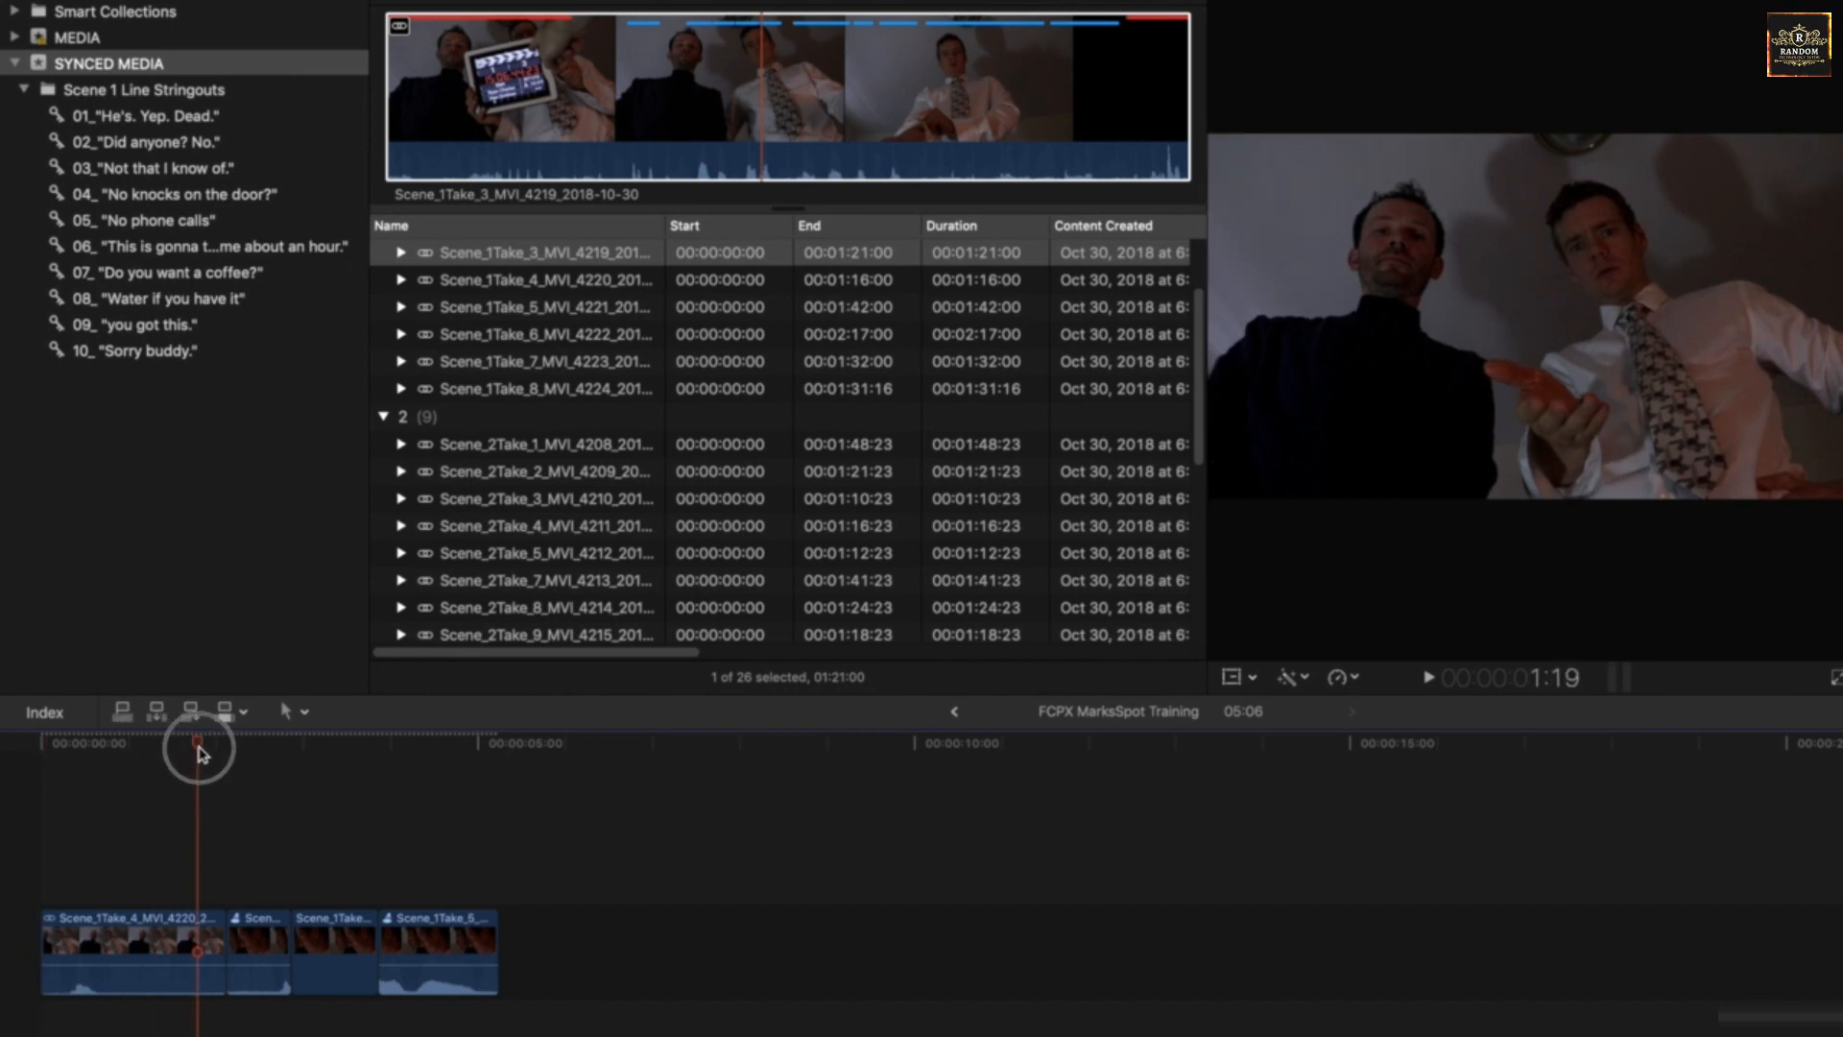
pyautogui.click(568, 122)
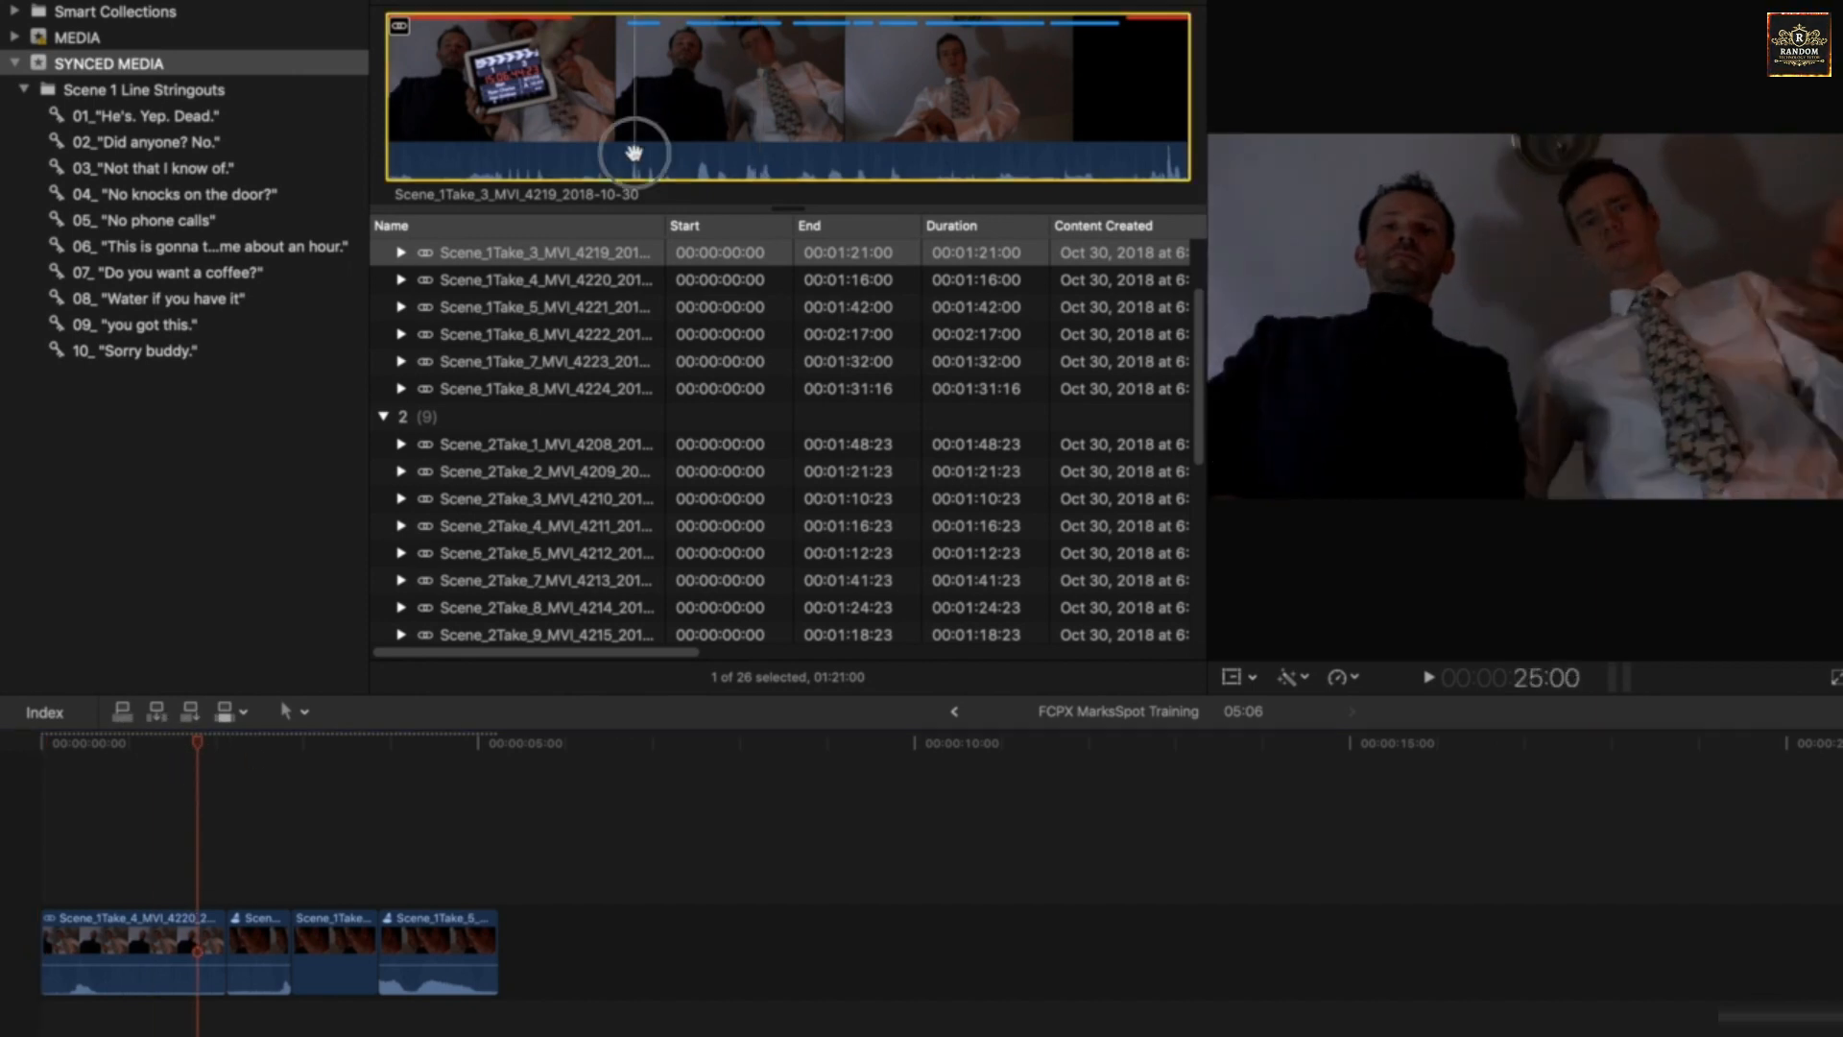
pyautogui.moveTo(634, 152); pyautogui.dragTo(683, 142)
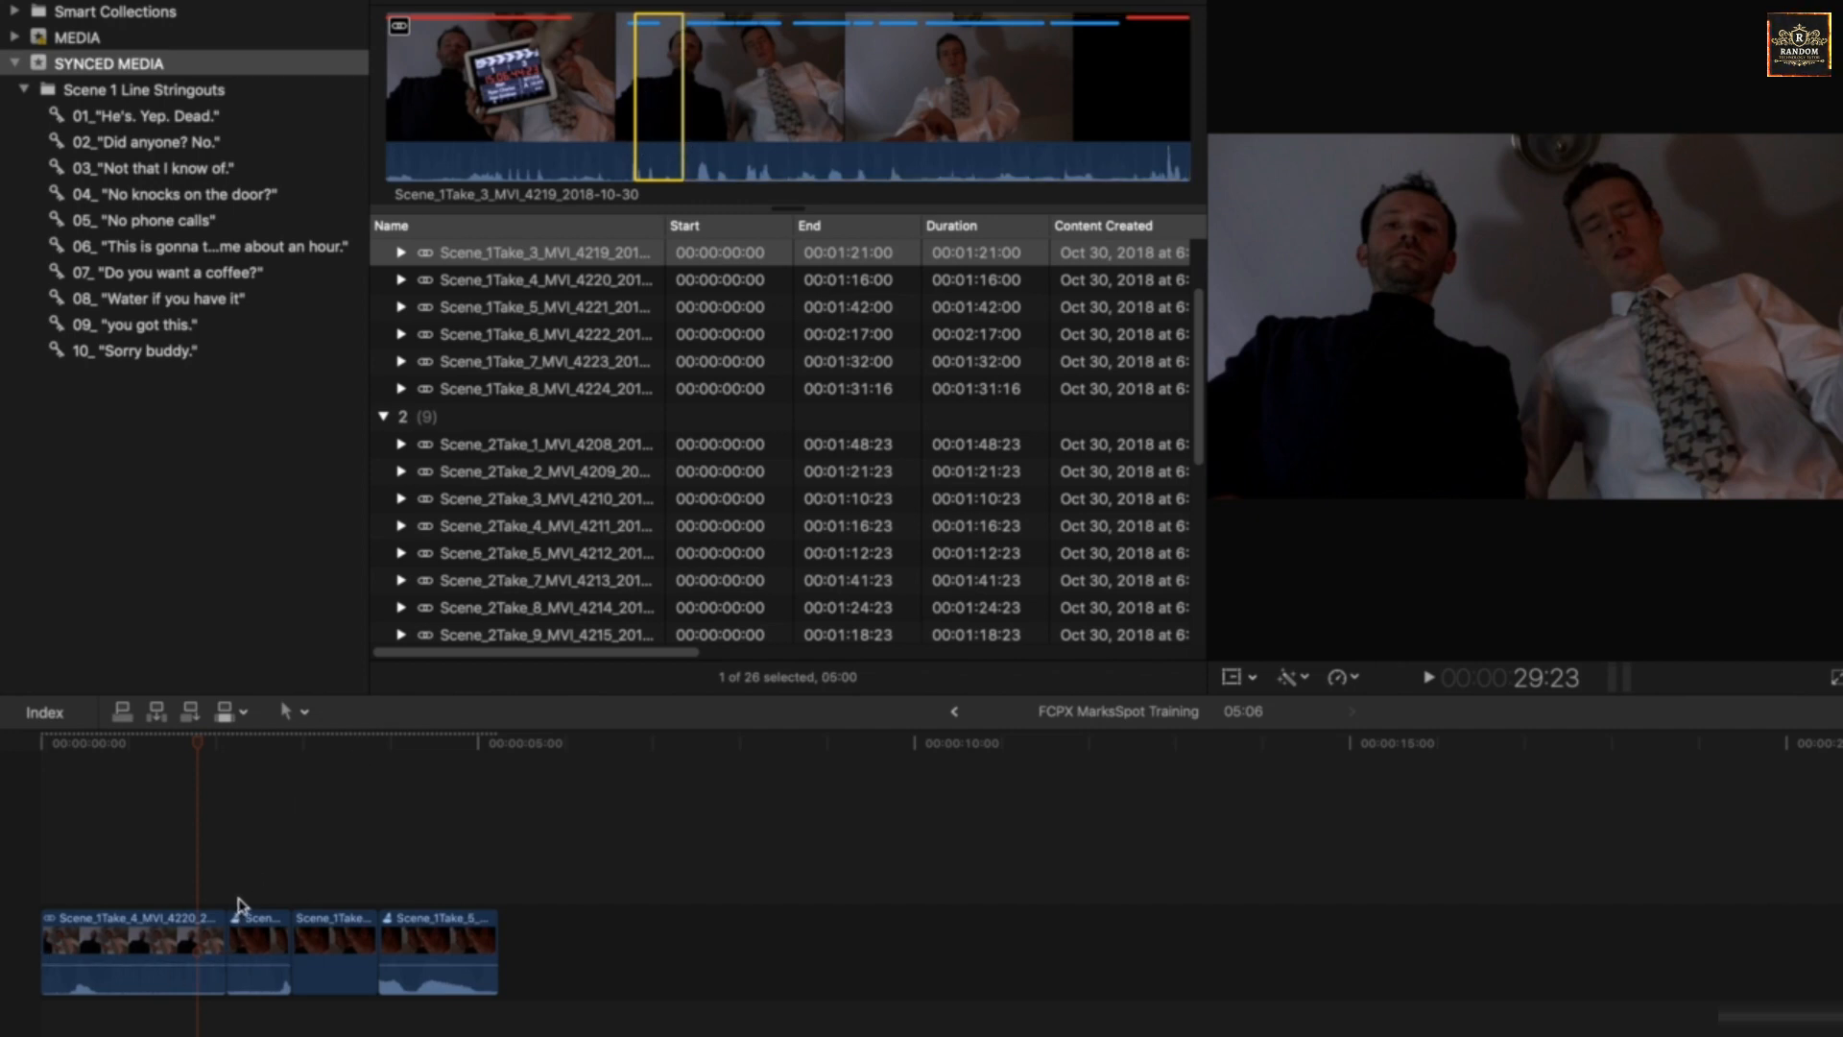
# Try connecting the marked five-second range above the primary storyline from 2:20, and delete the connected clip.
pyautogui.moveTo(198, 745); pyautogui.dragTo(293, 746)
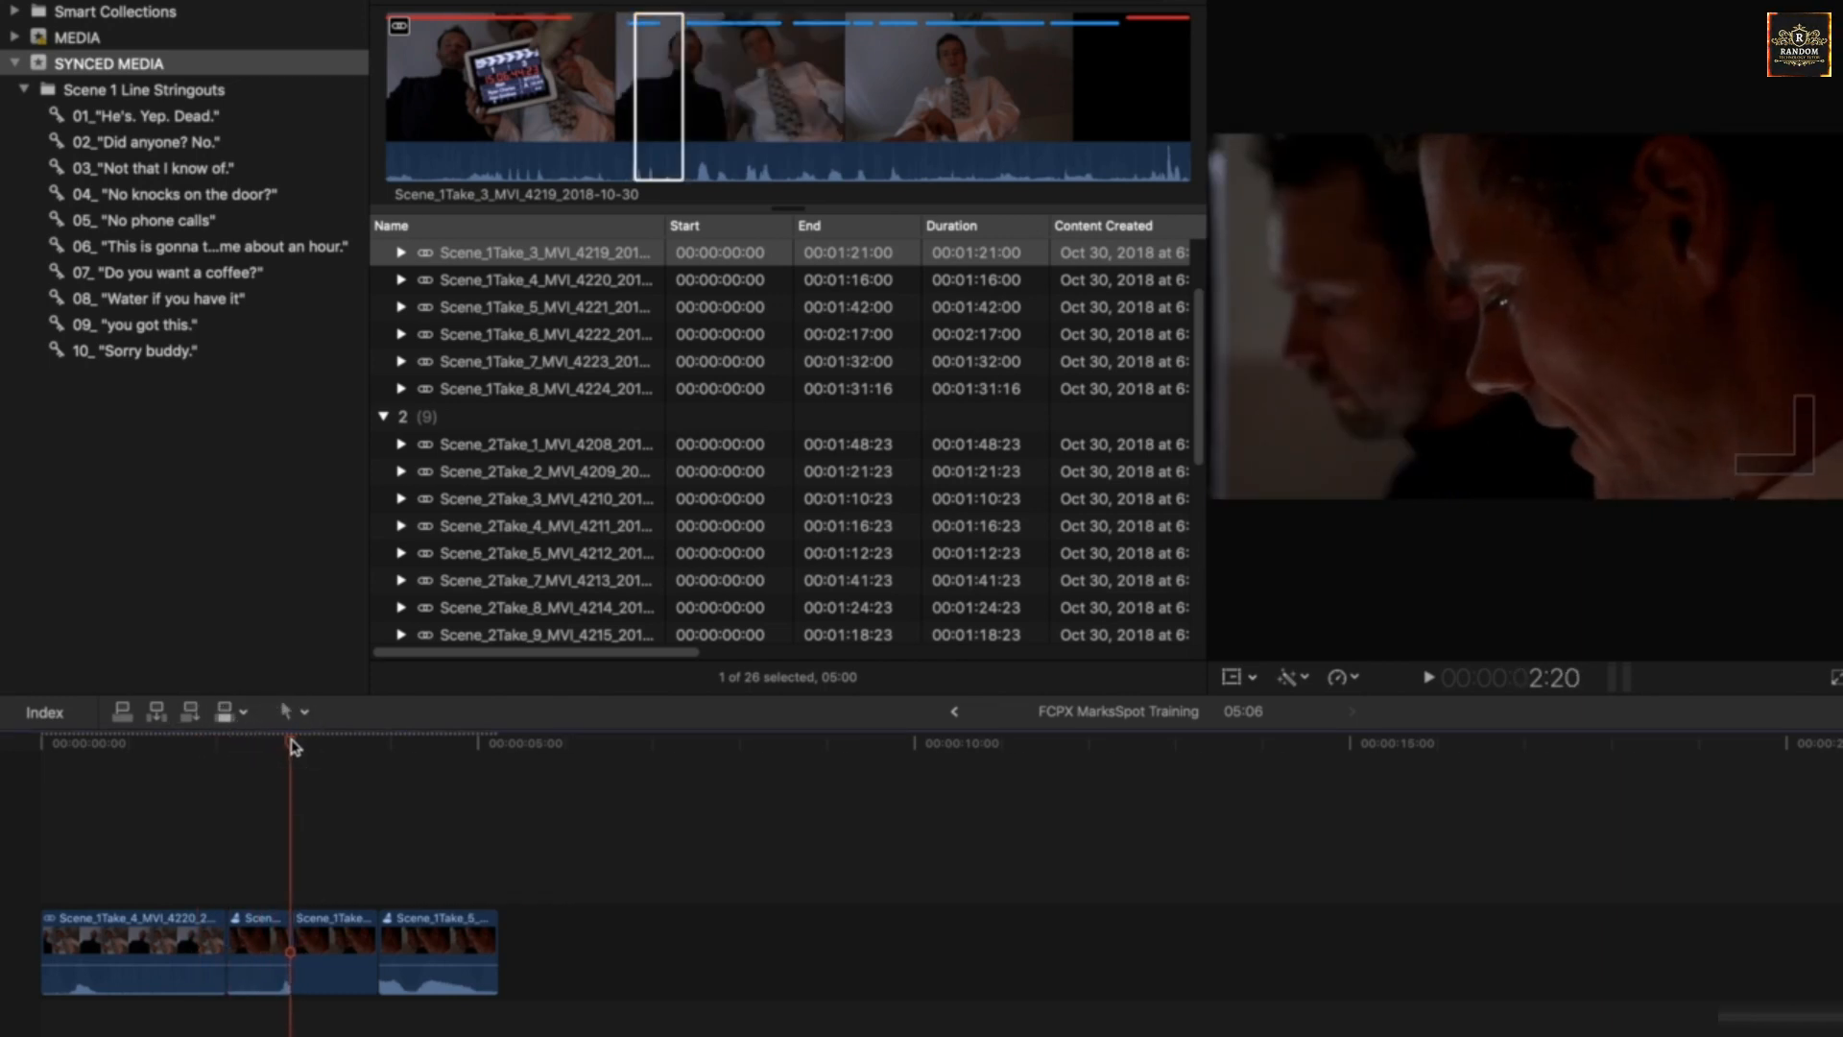
pyautogui.press('q')
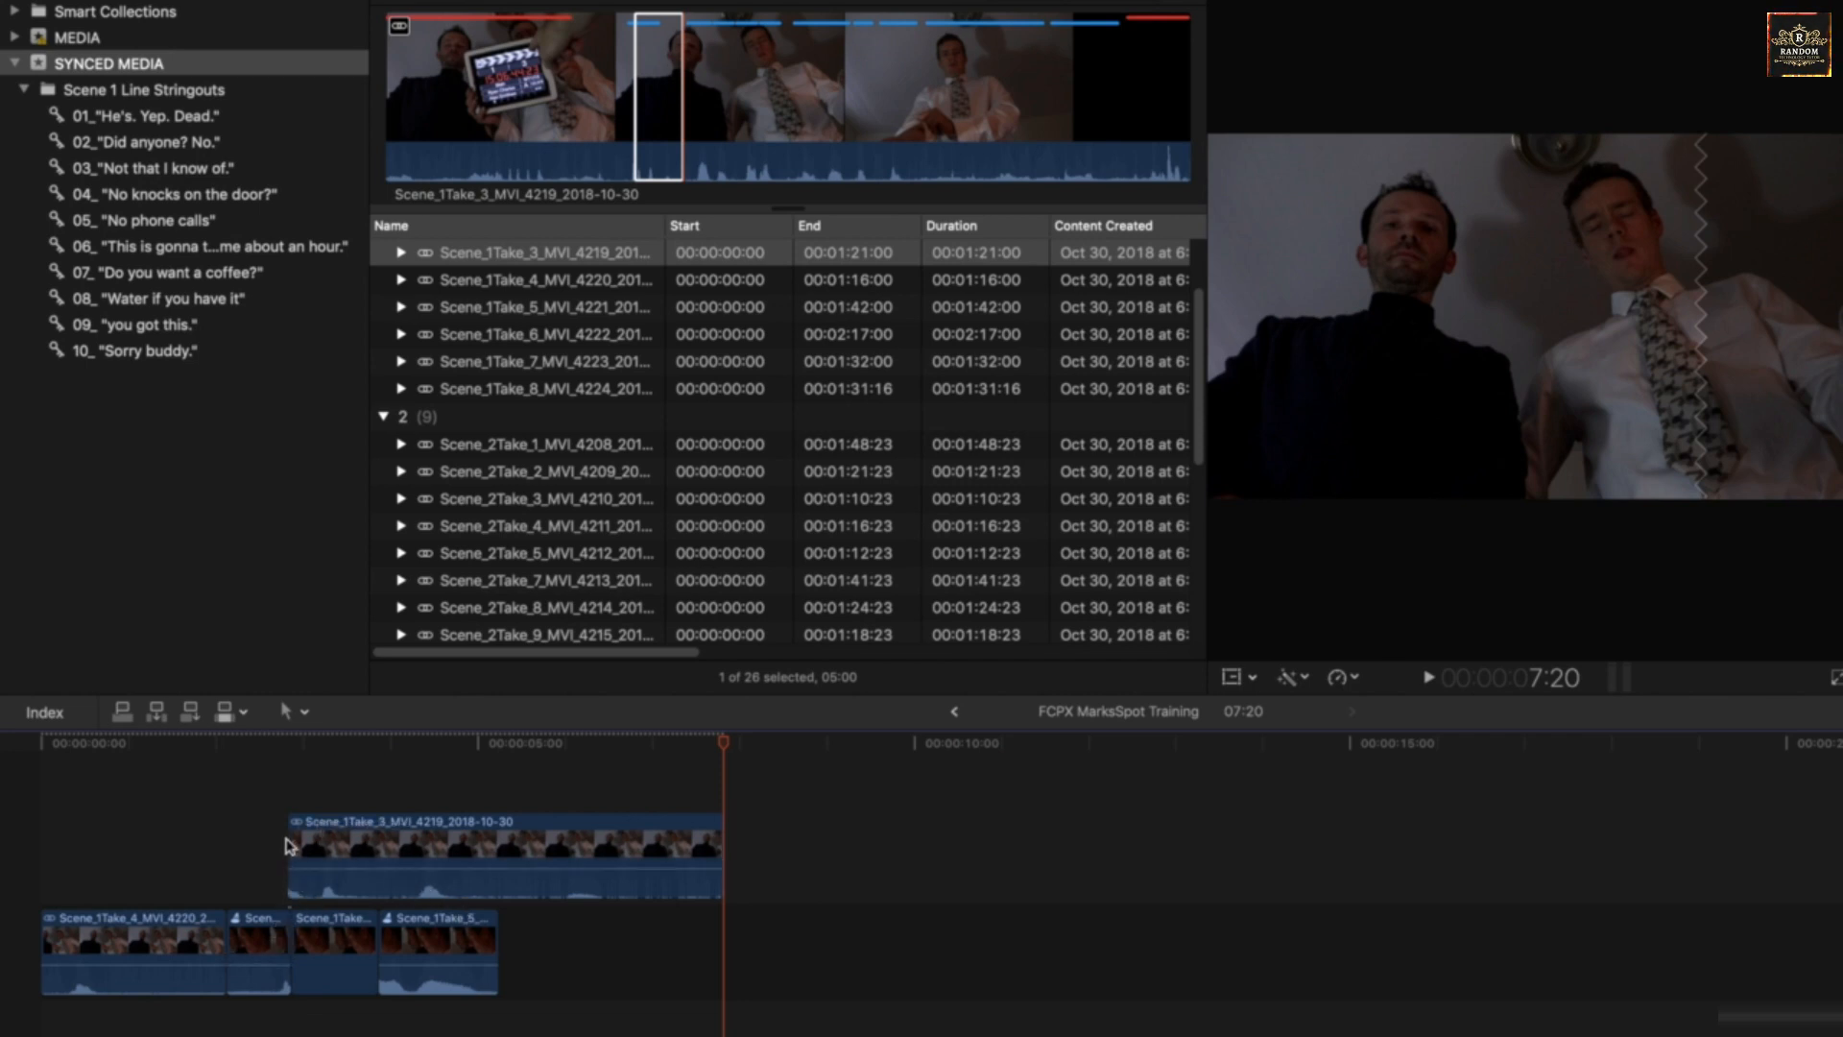
pyautogui.click(490, 849)
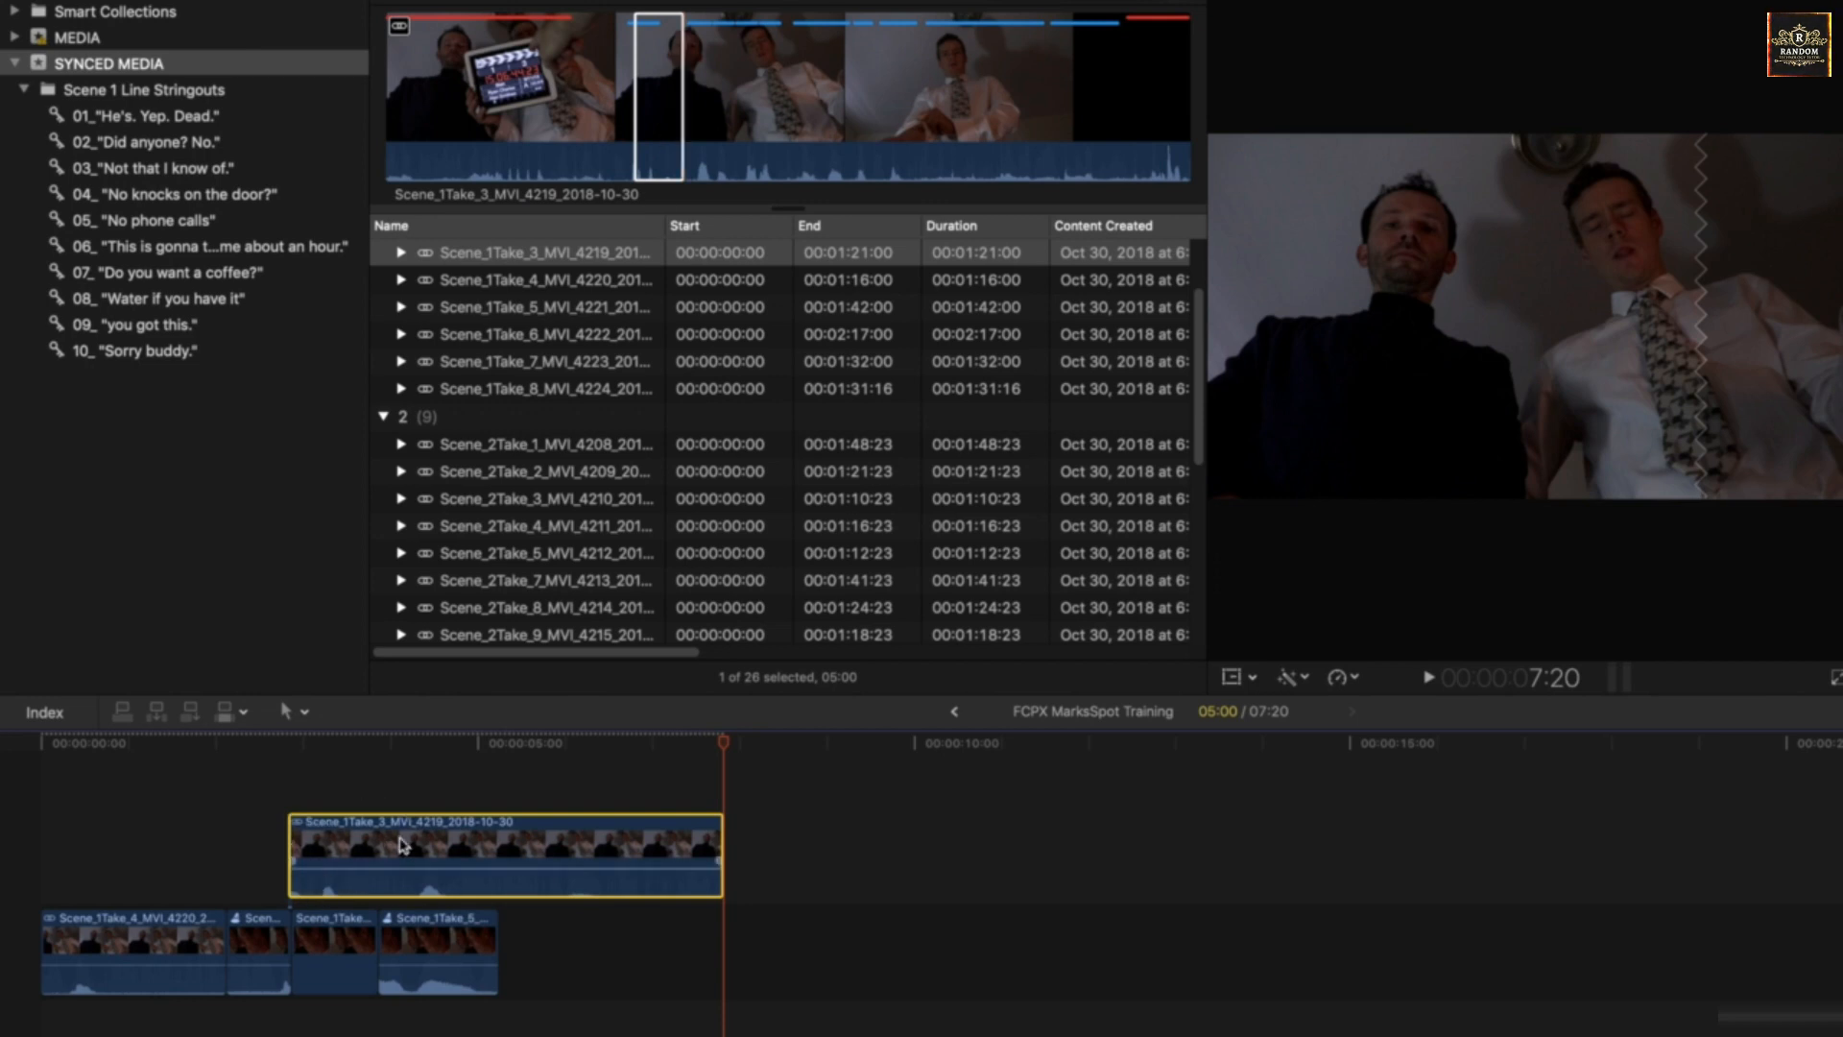
pyautogui.press('Delete')
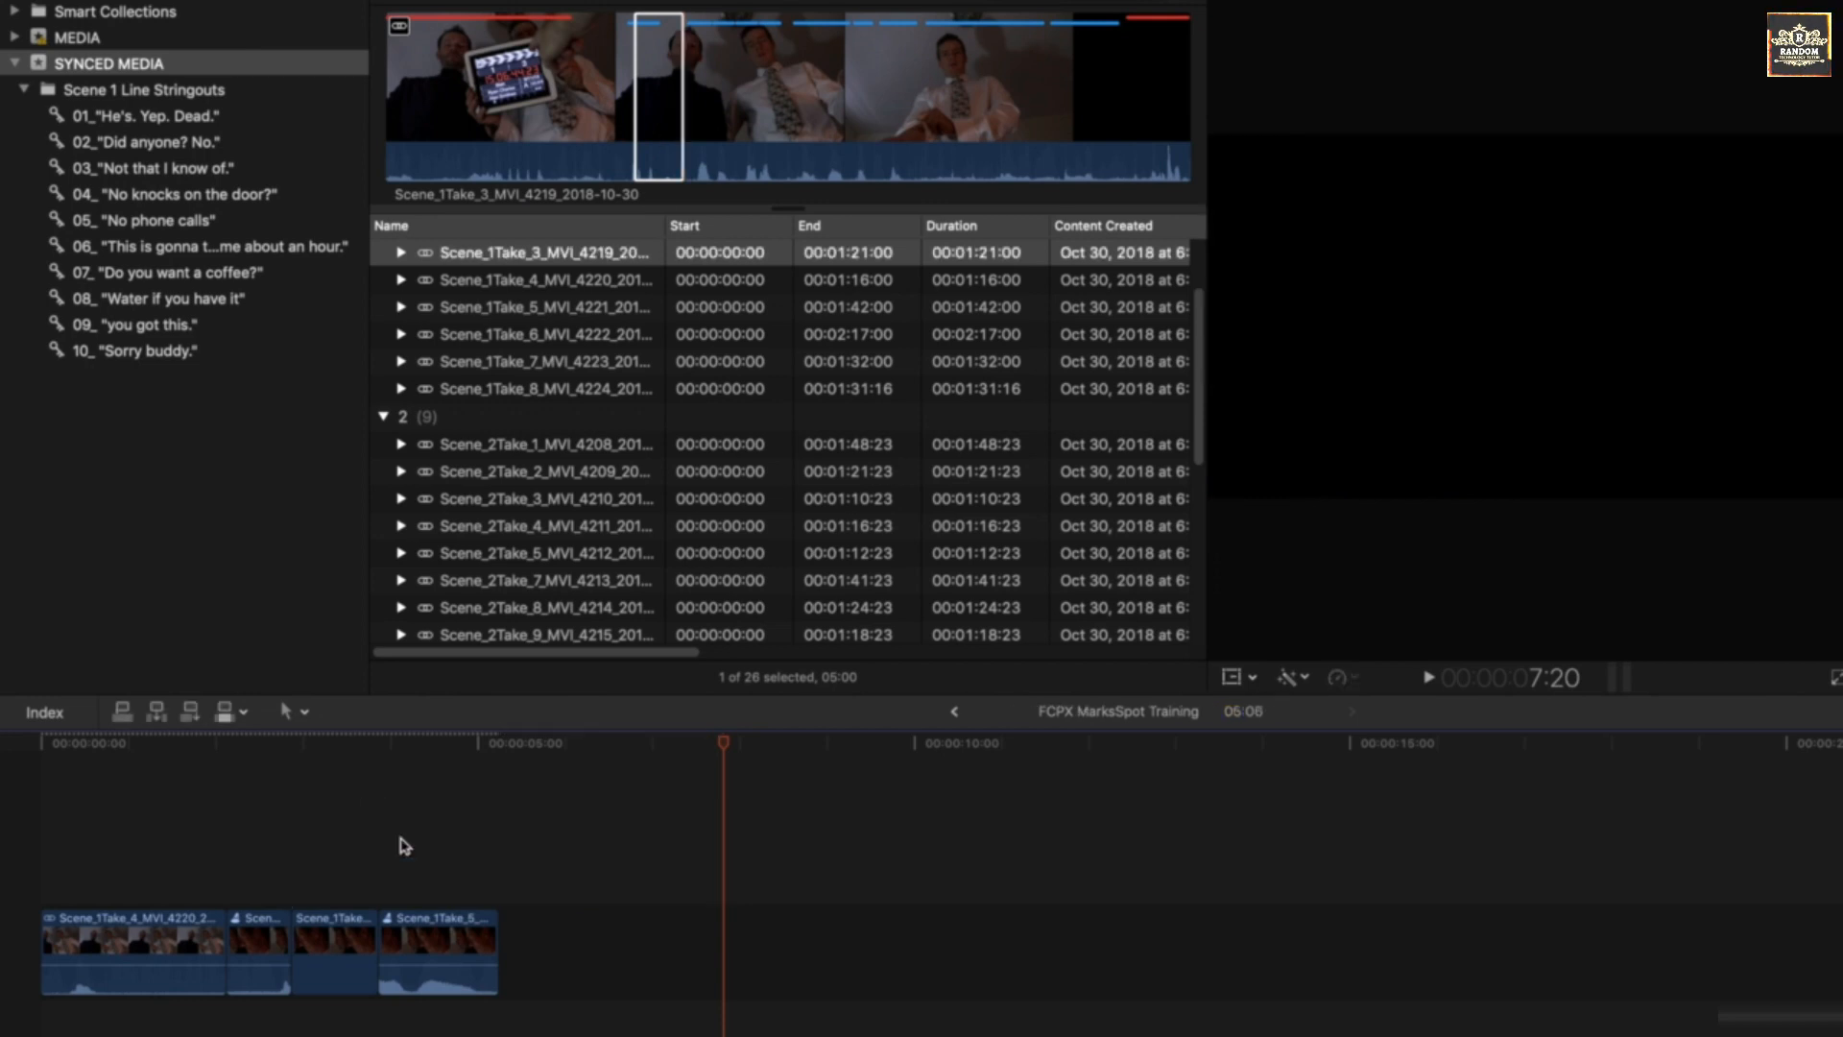
# Backtime the marked range as a connected clip so it ends at the playhead, where the freeze frame begins.
pyautogui.click(285, 745)
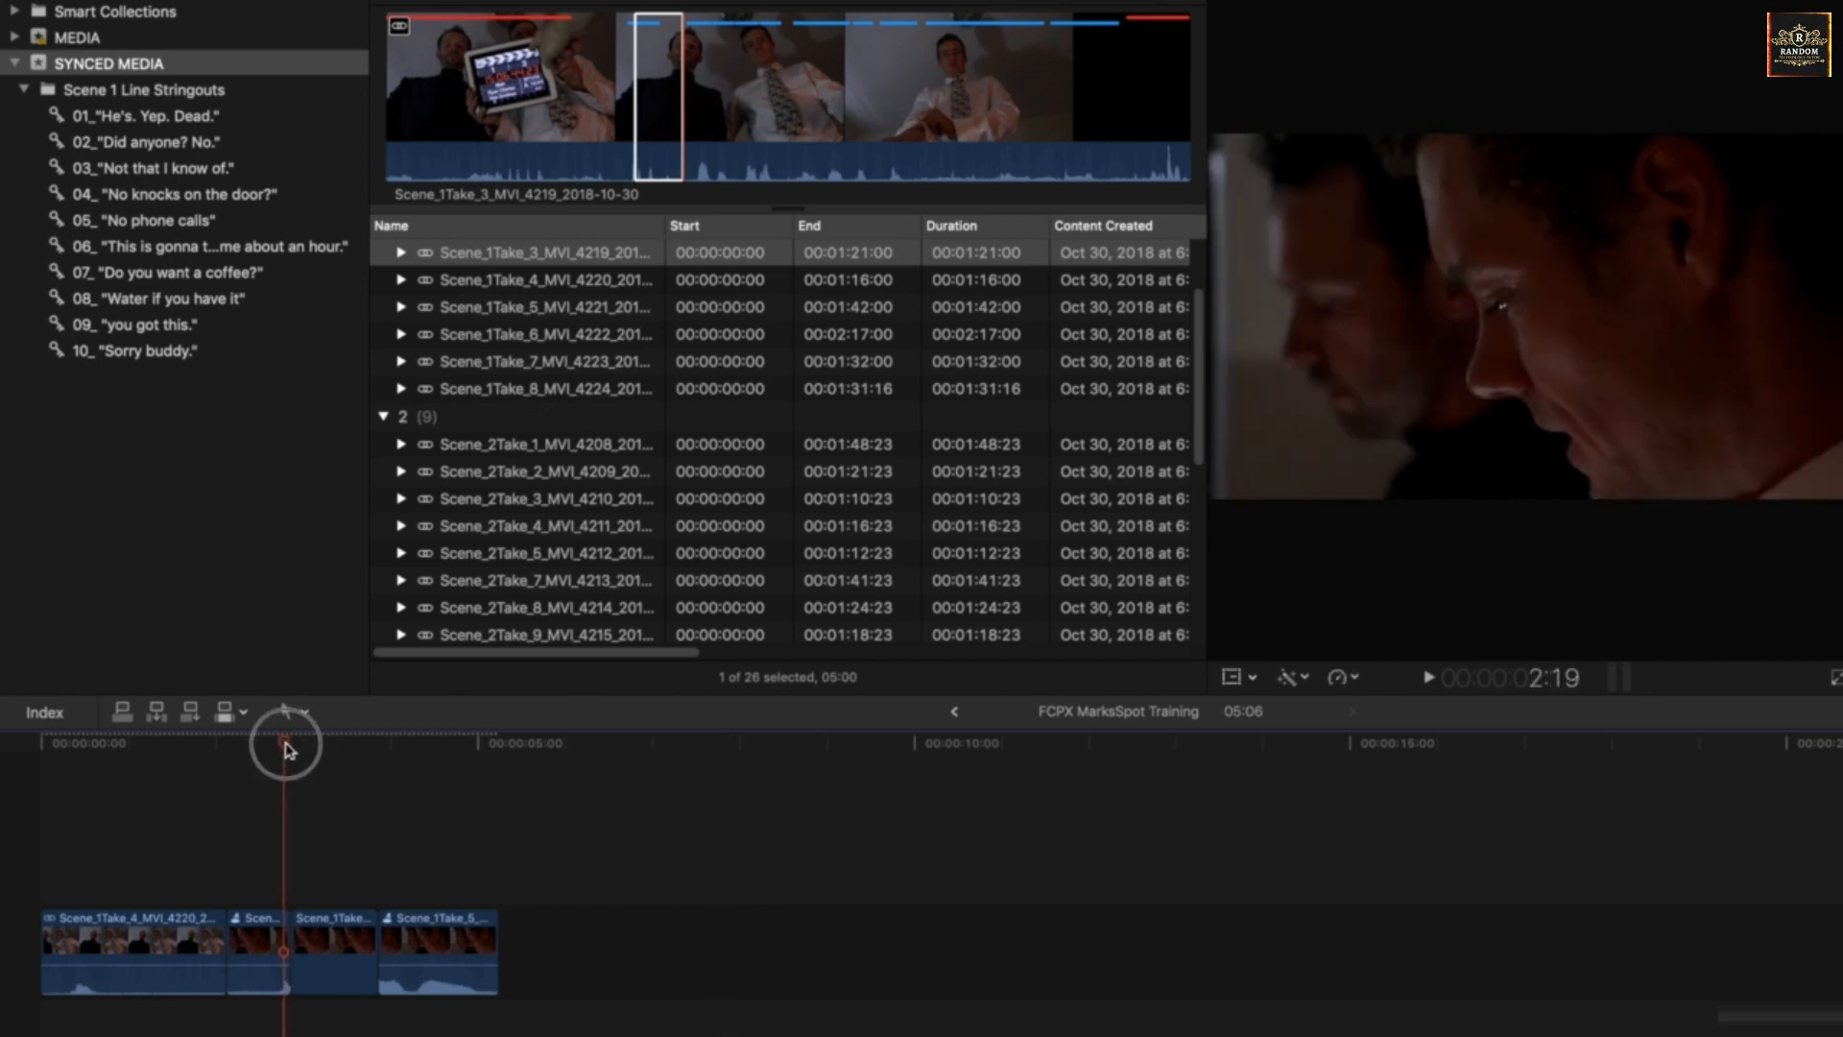
pyautogui.click(658, 84)
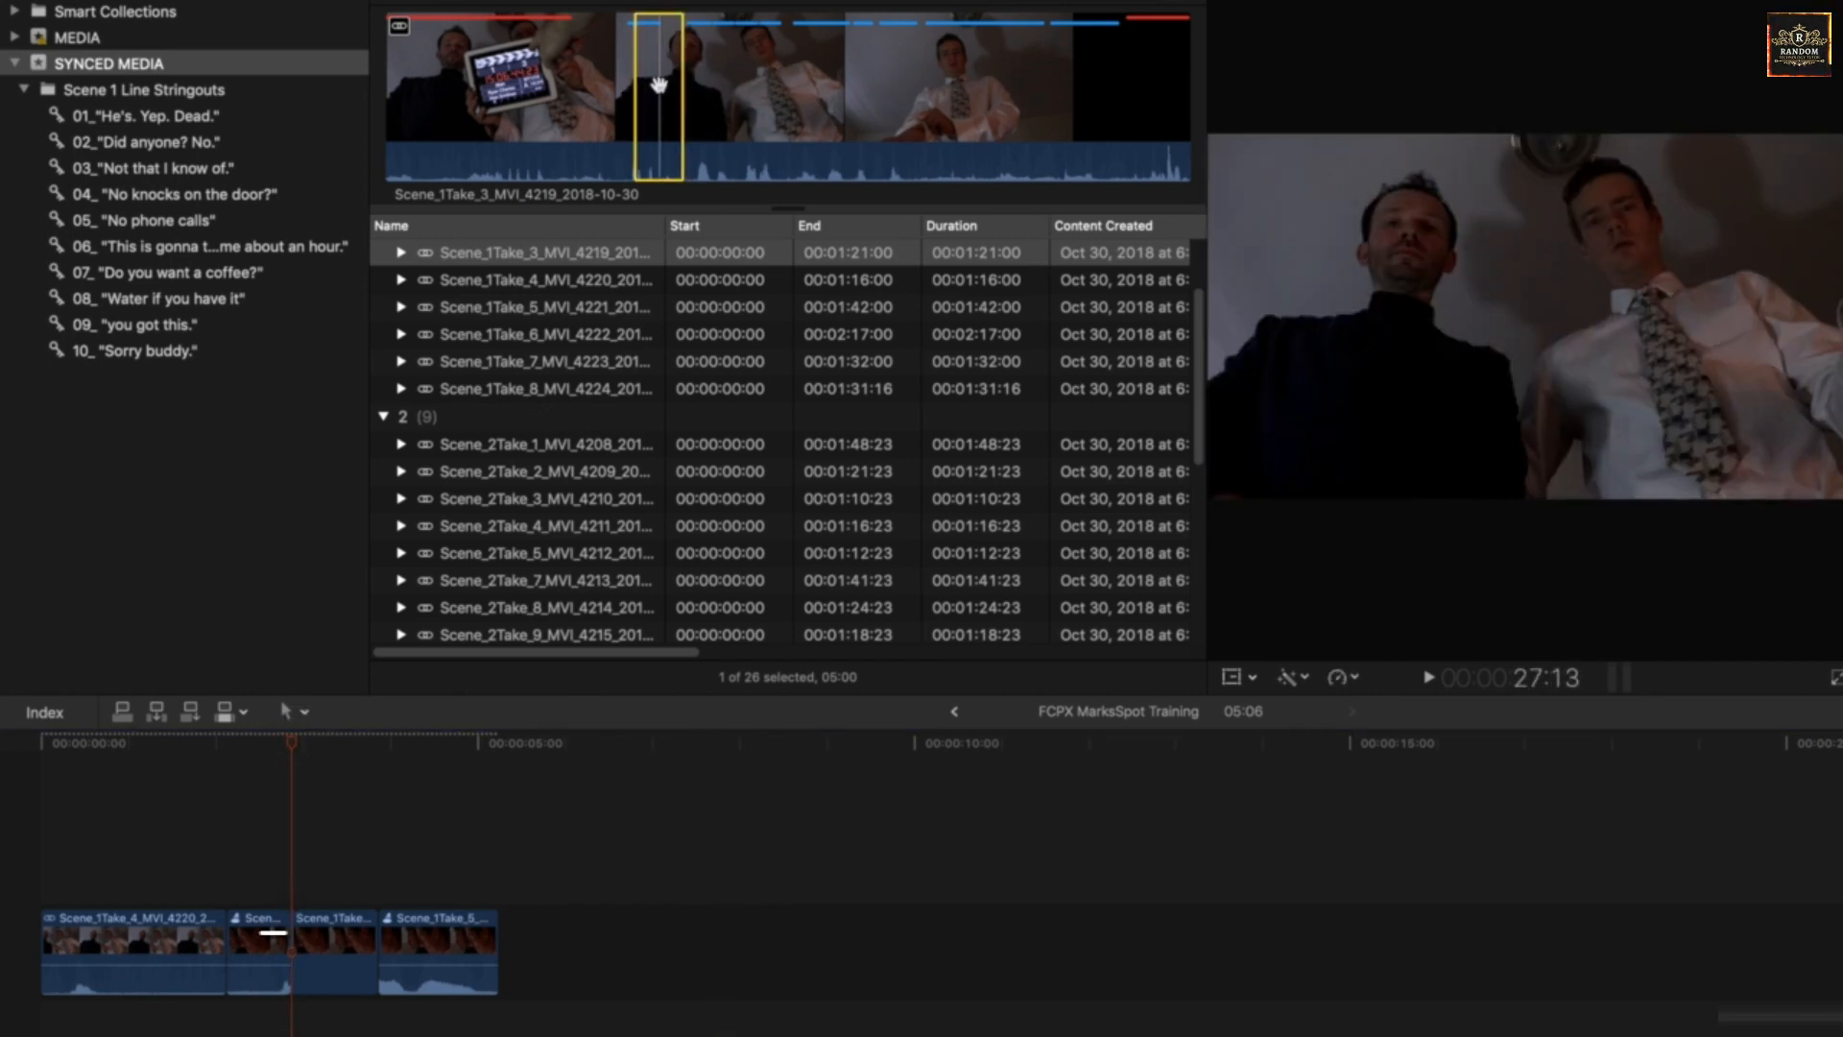
pyautogui.hotkey('shift', 'q')
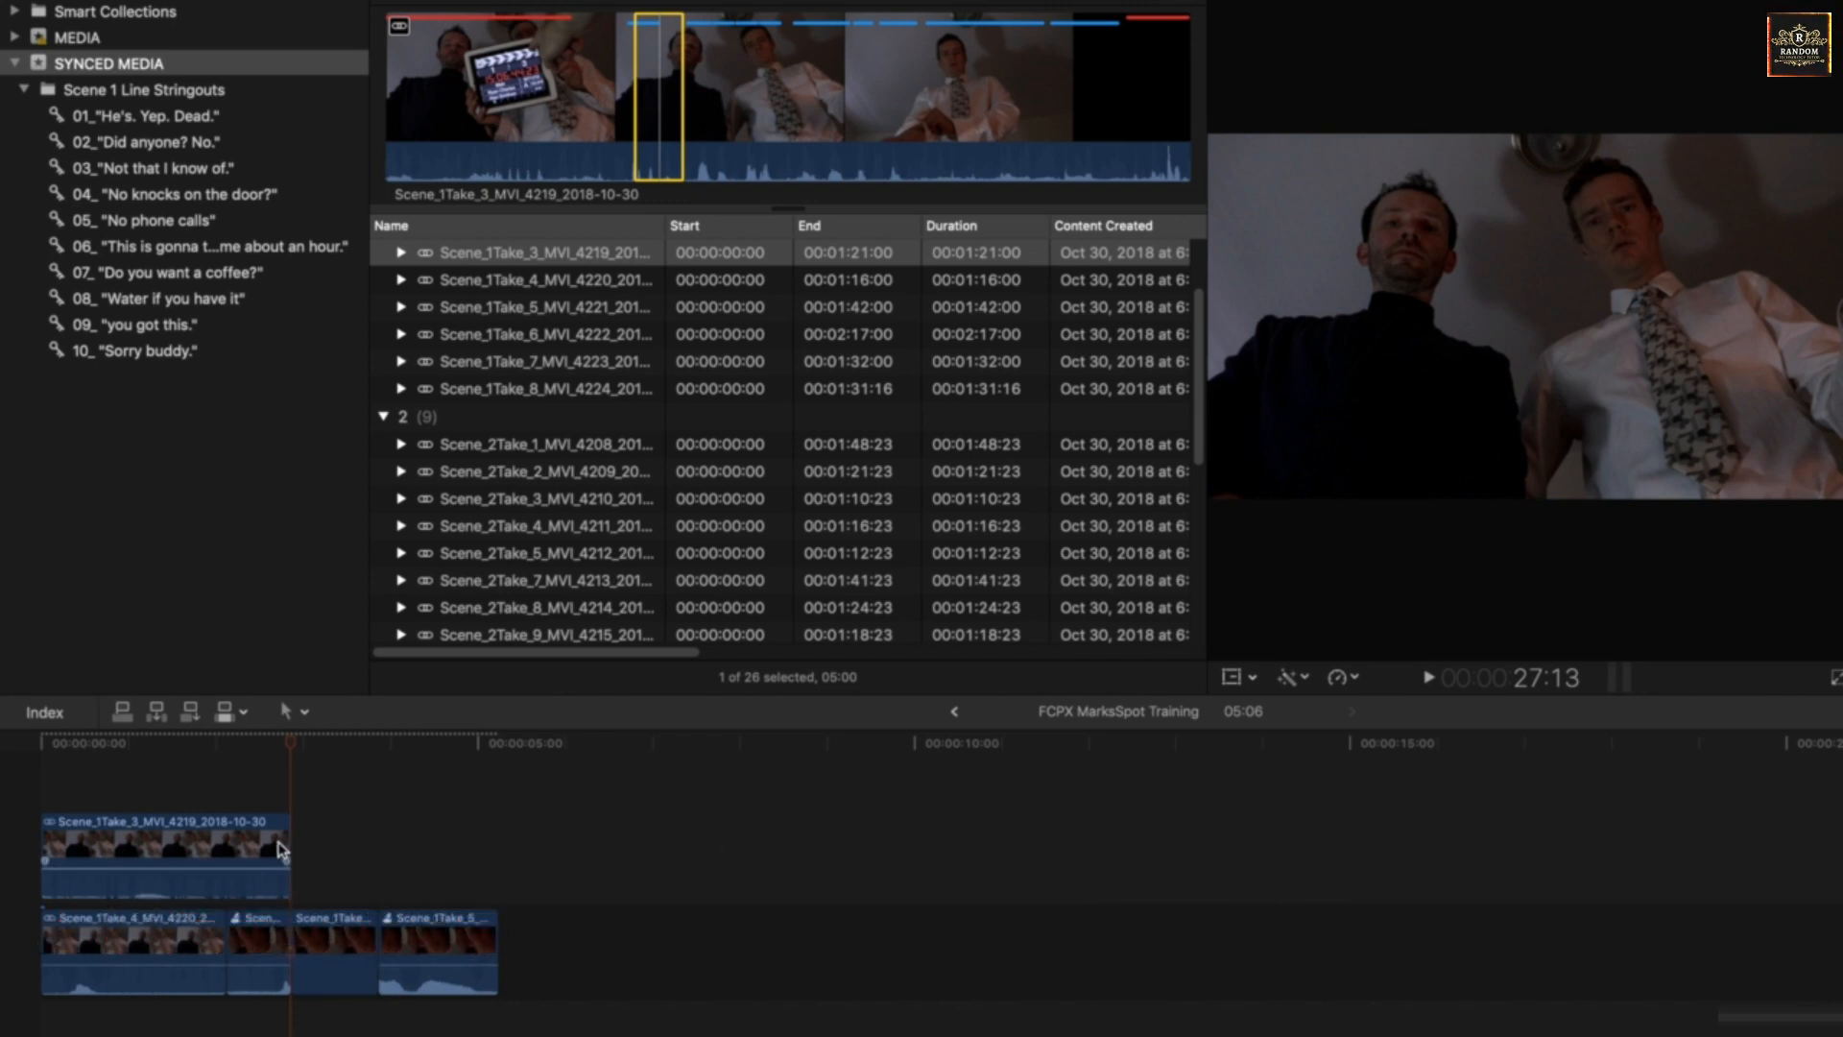
# Try overwriting the primary storyline with the marked range from 2:21 twice, undoing the overwrite each time.
pyautogui.press('d')
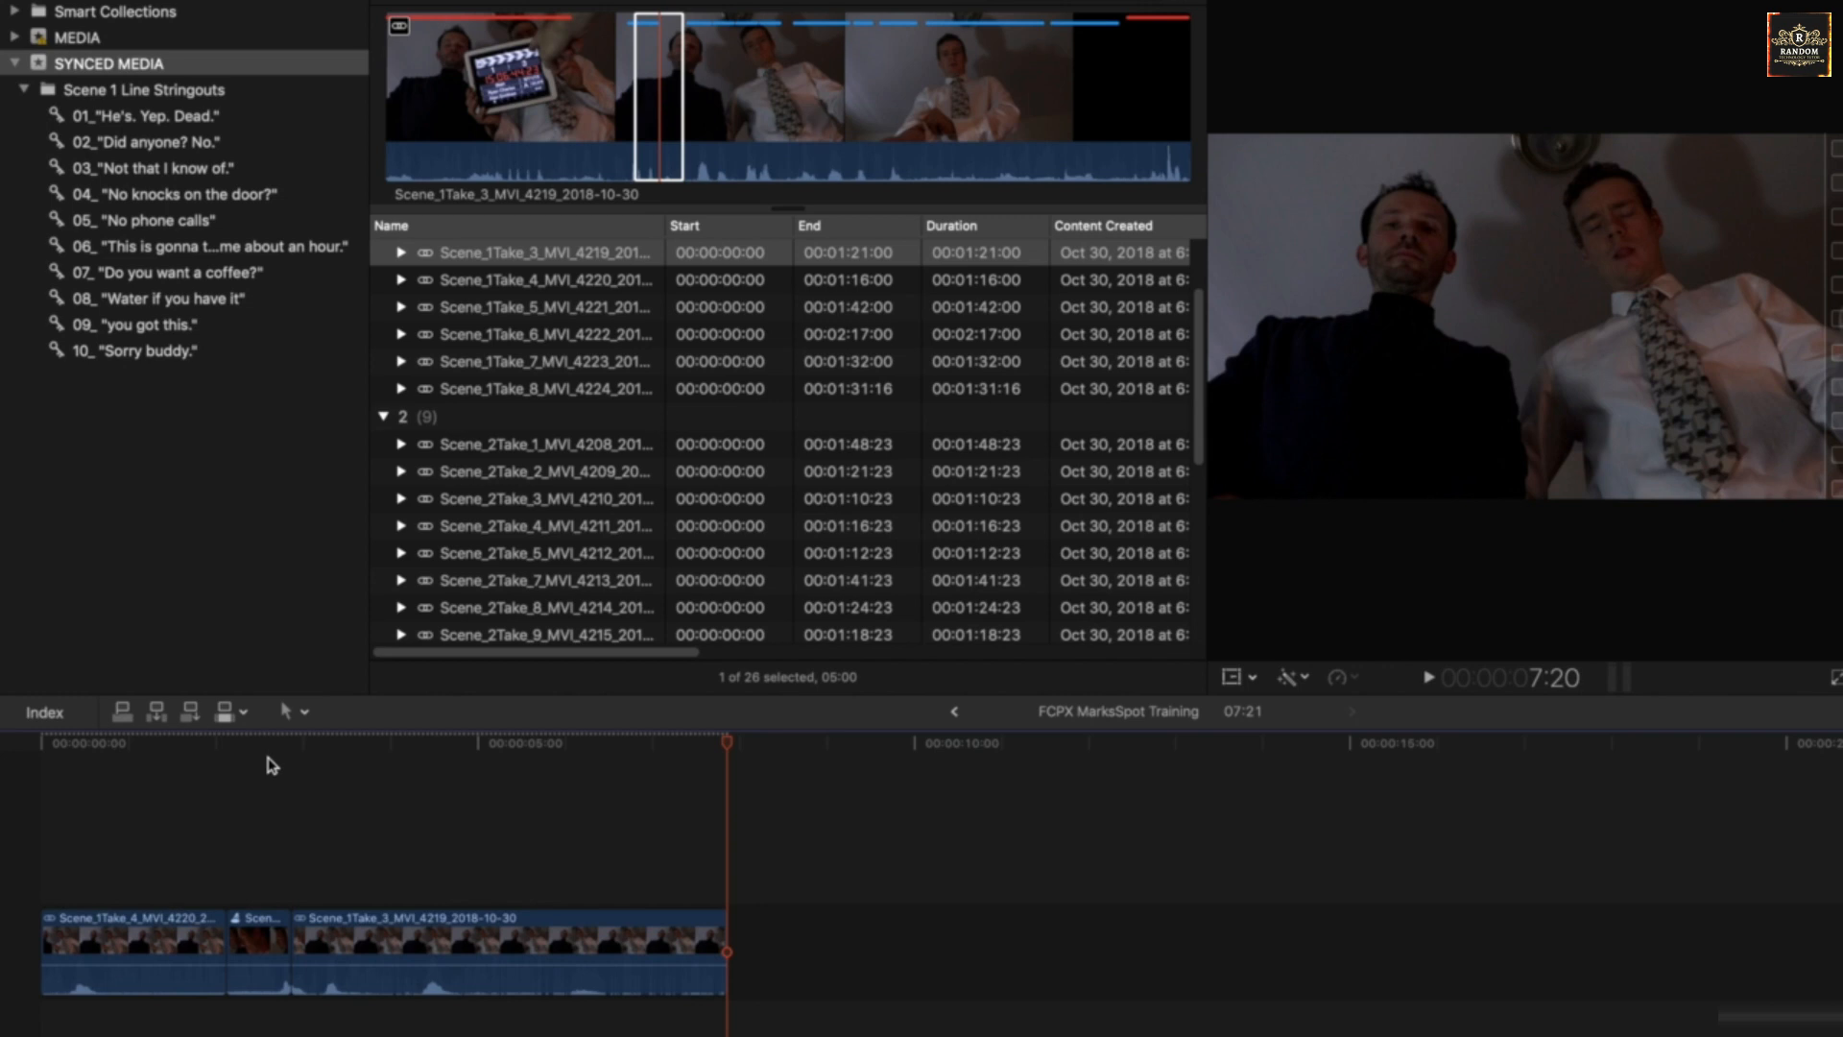
pyautogui.press('super+z')
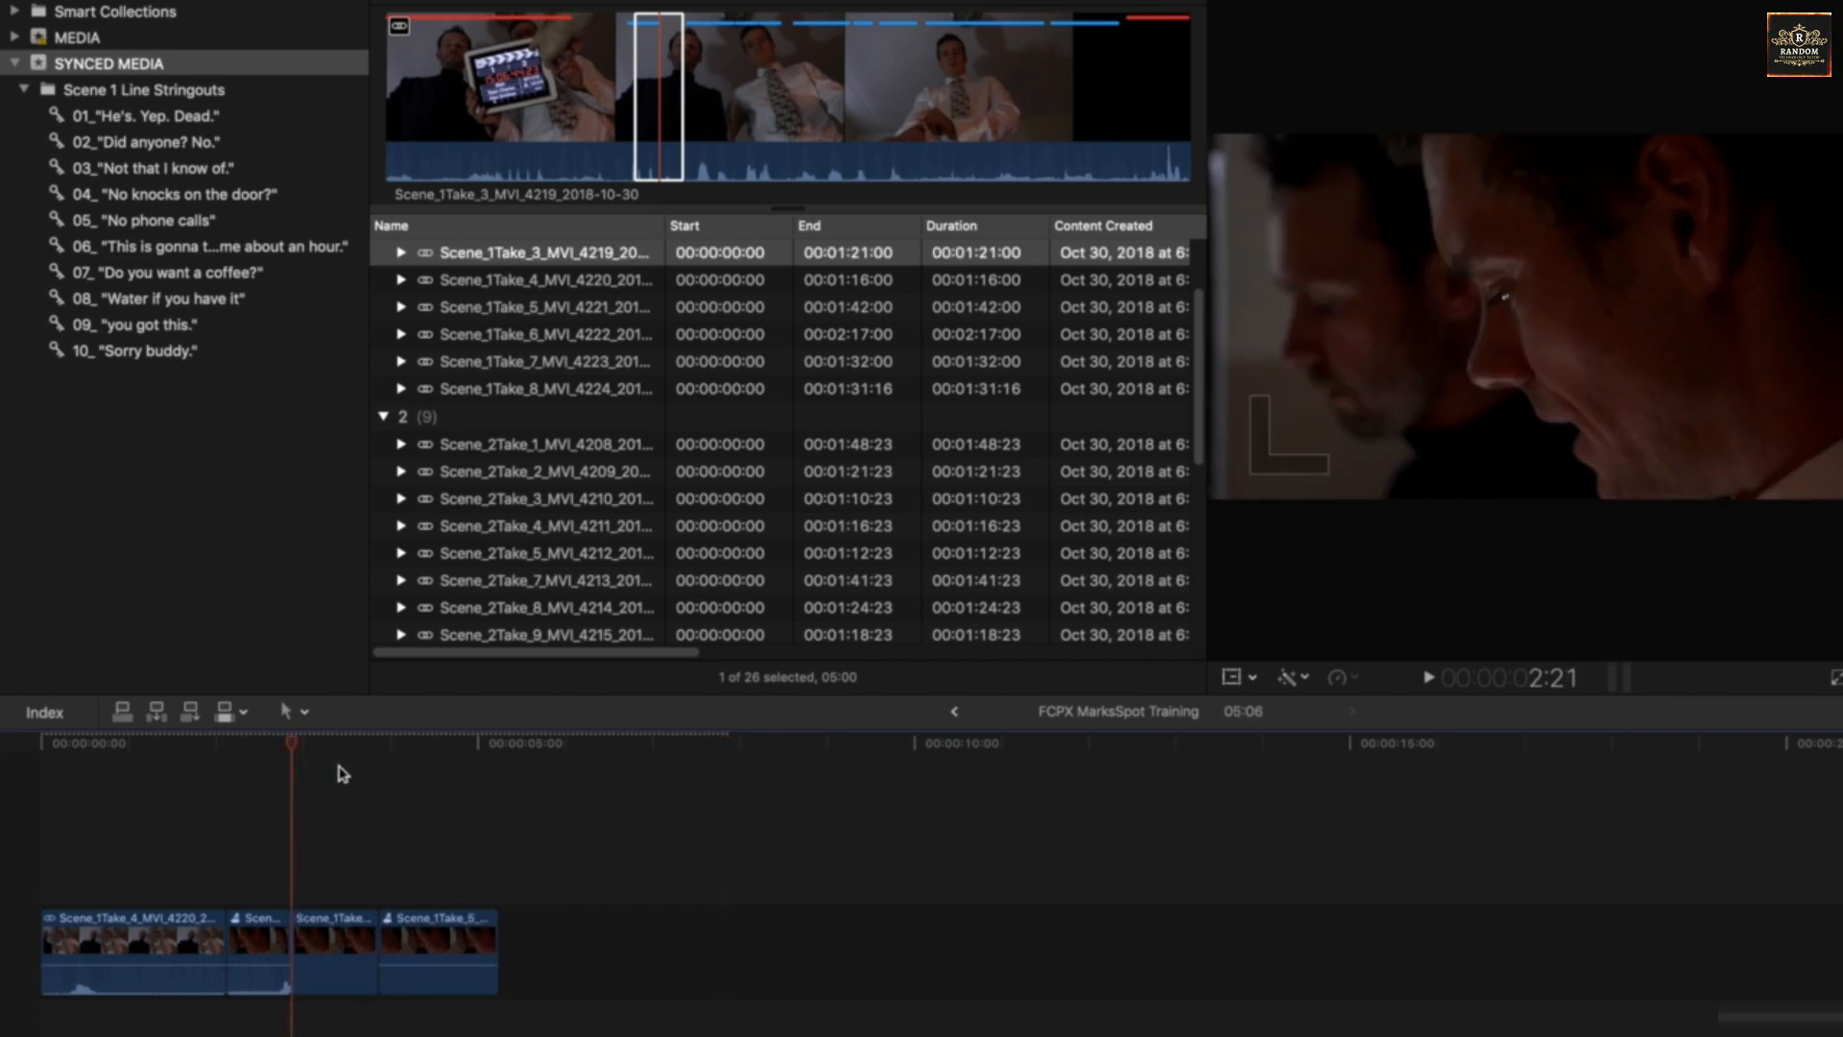
pyautogui.moveTo(383, 745); pyautogui.dragTo(292, 748)
pyautogui.click(654, 103)
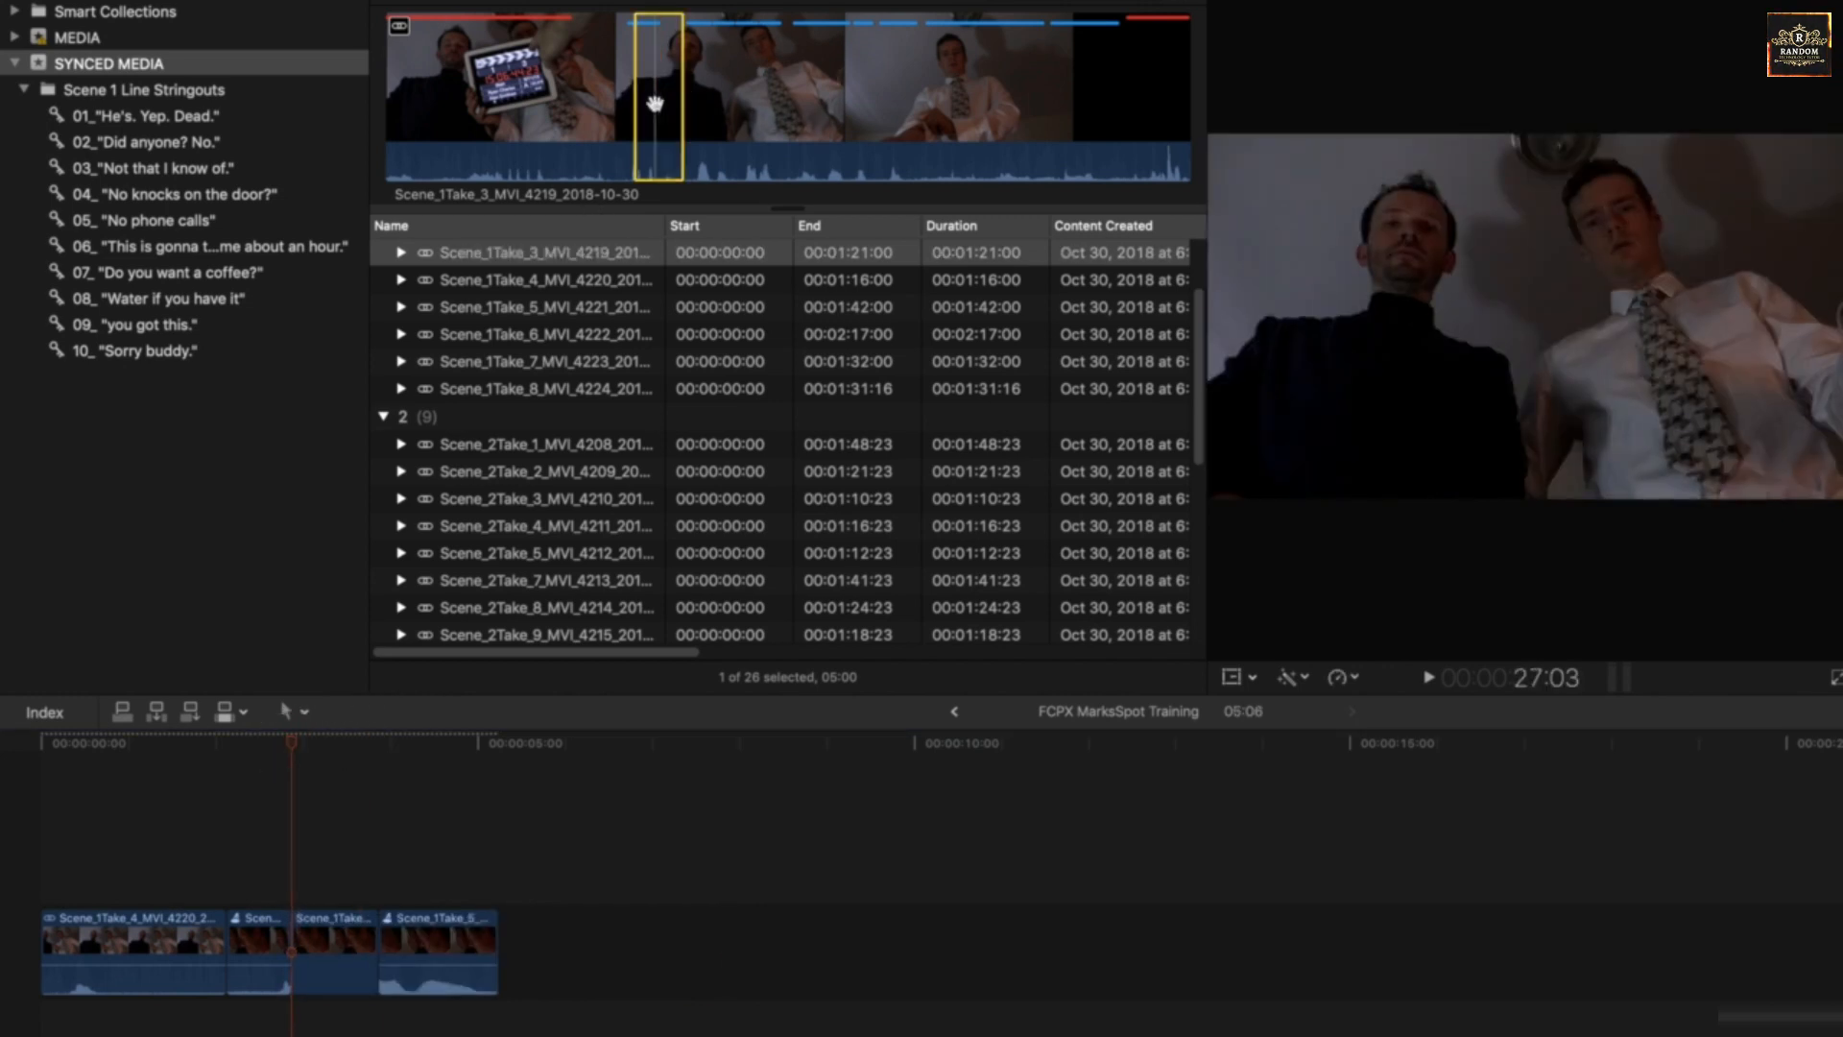
pyautogui.press('d')
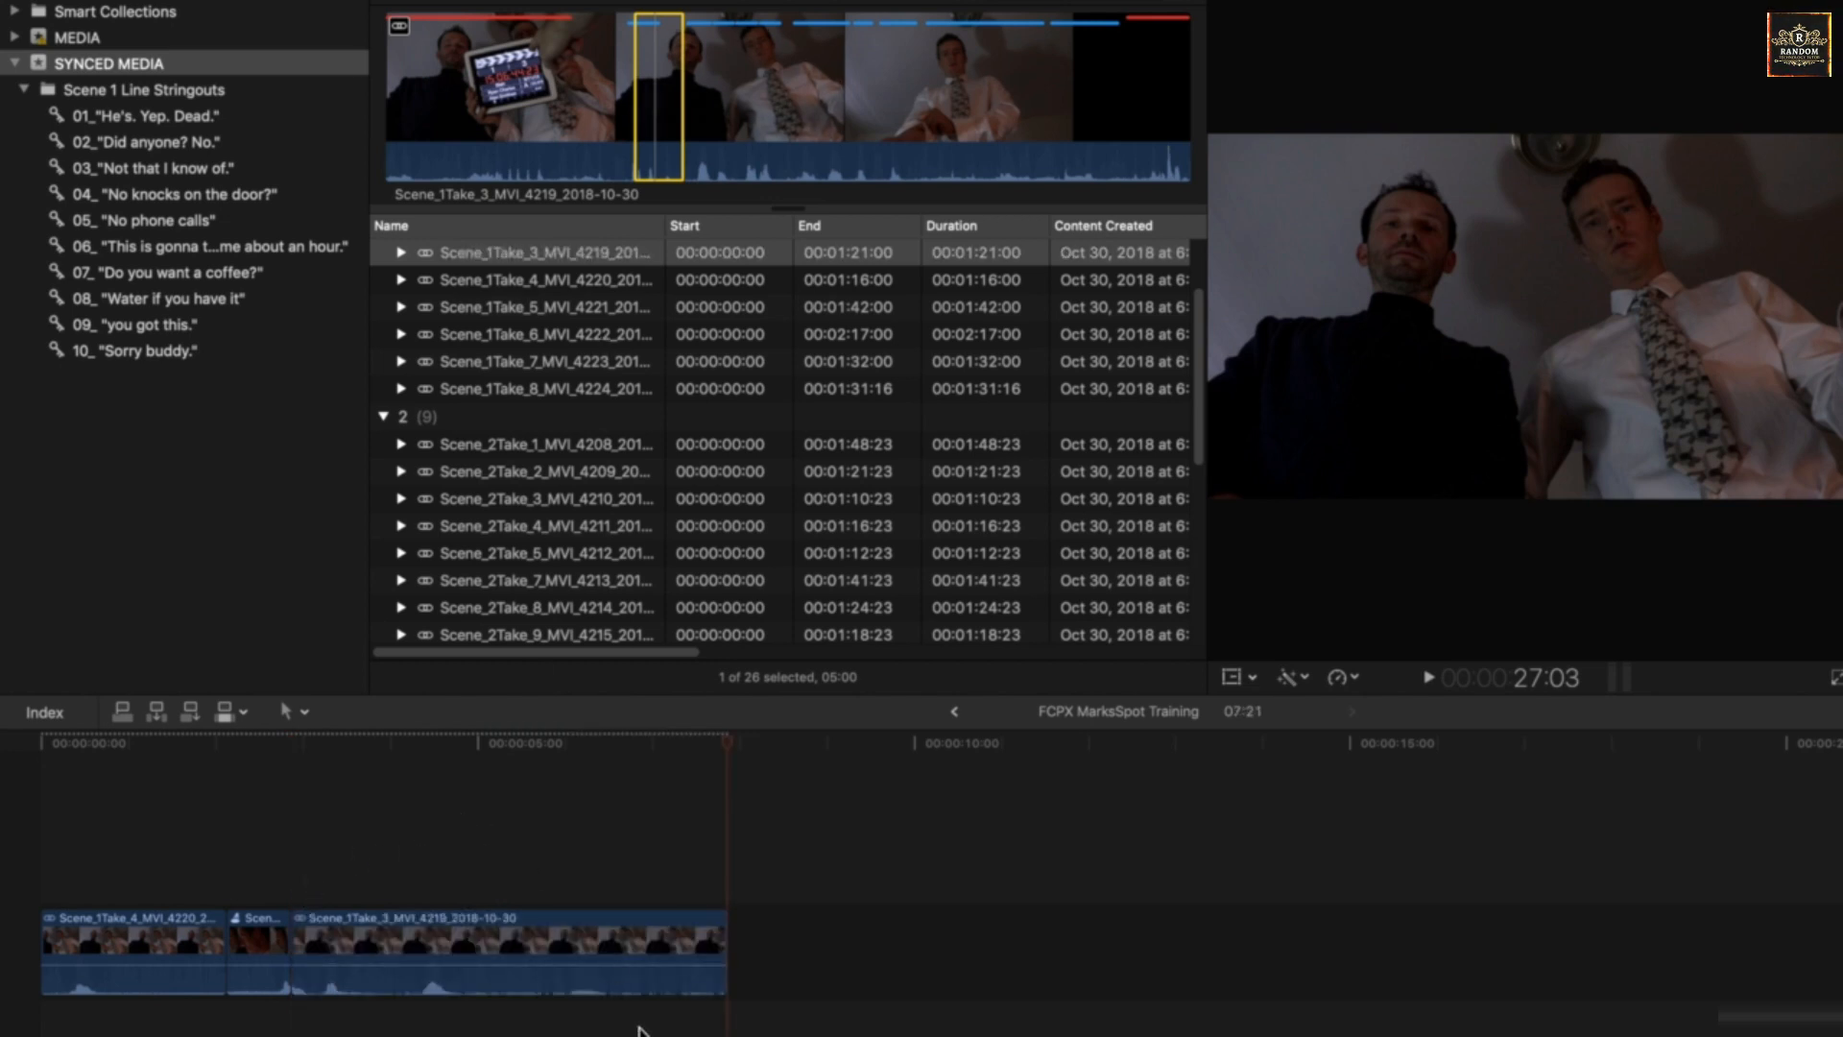
pyautogui.press('super+z')
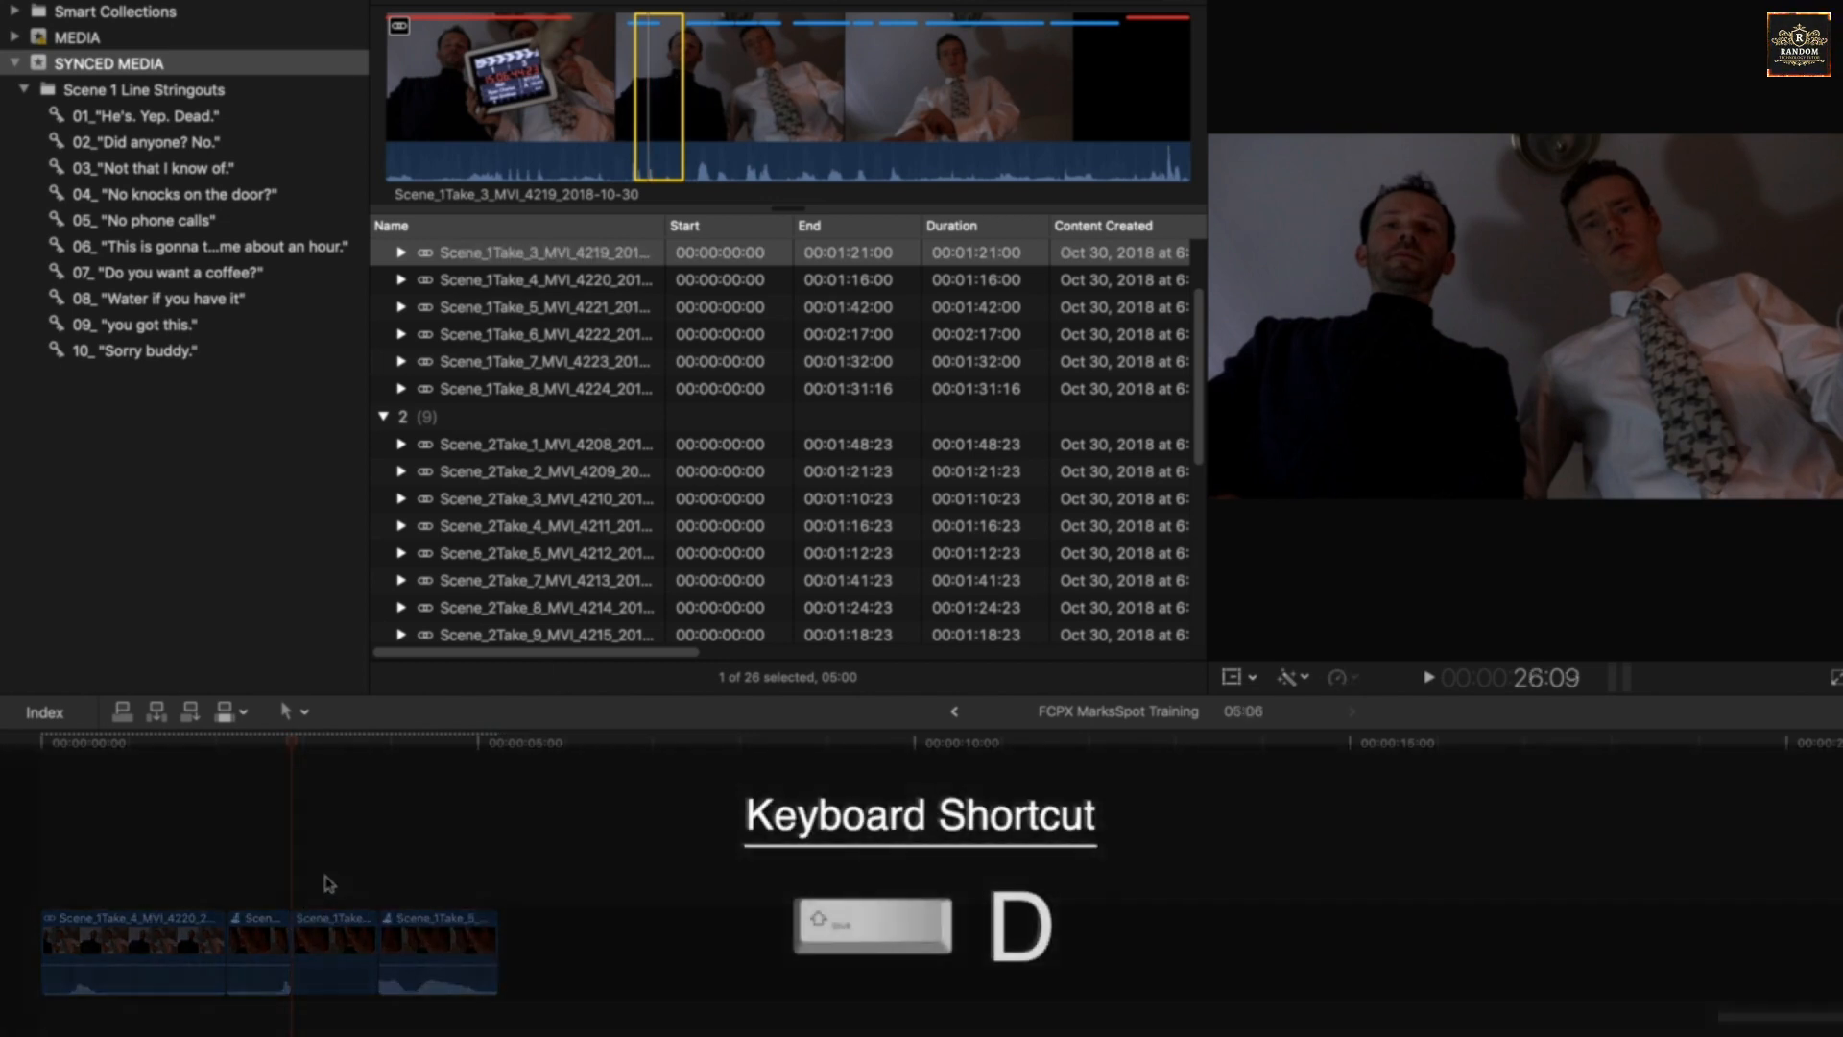
# Overwrite the primary storyline with the marked range backtimed to end at the 2:21 playhead.
pyautogui.hotkey('shift', 'd')
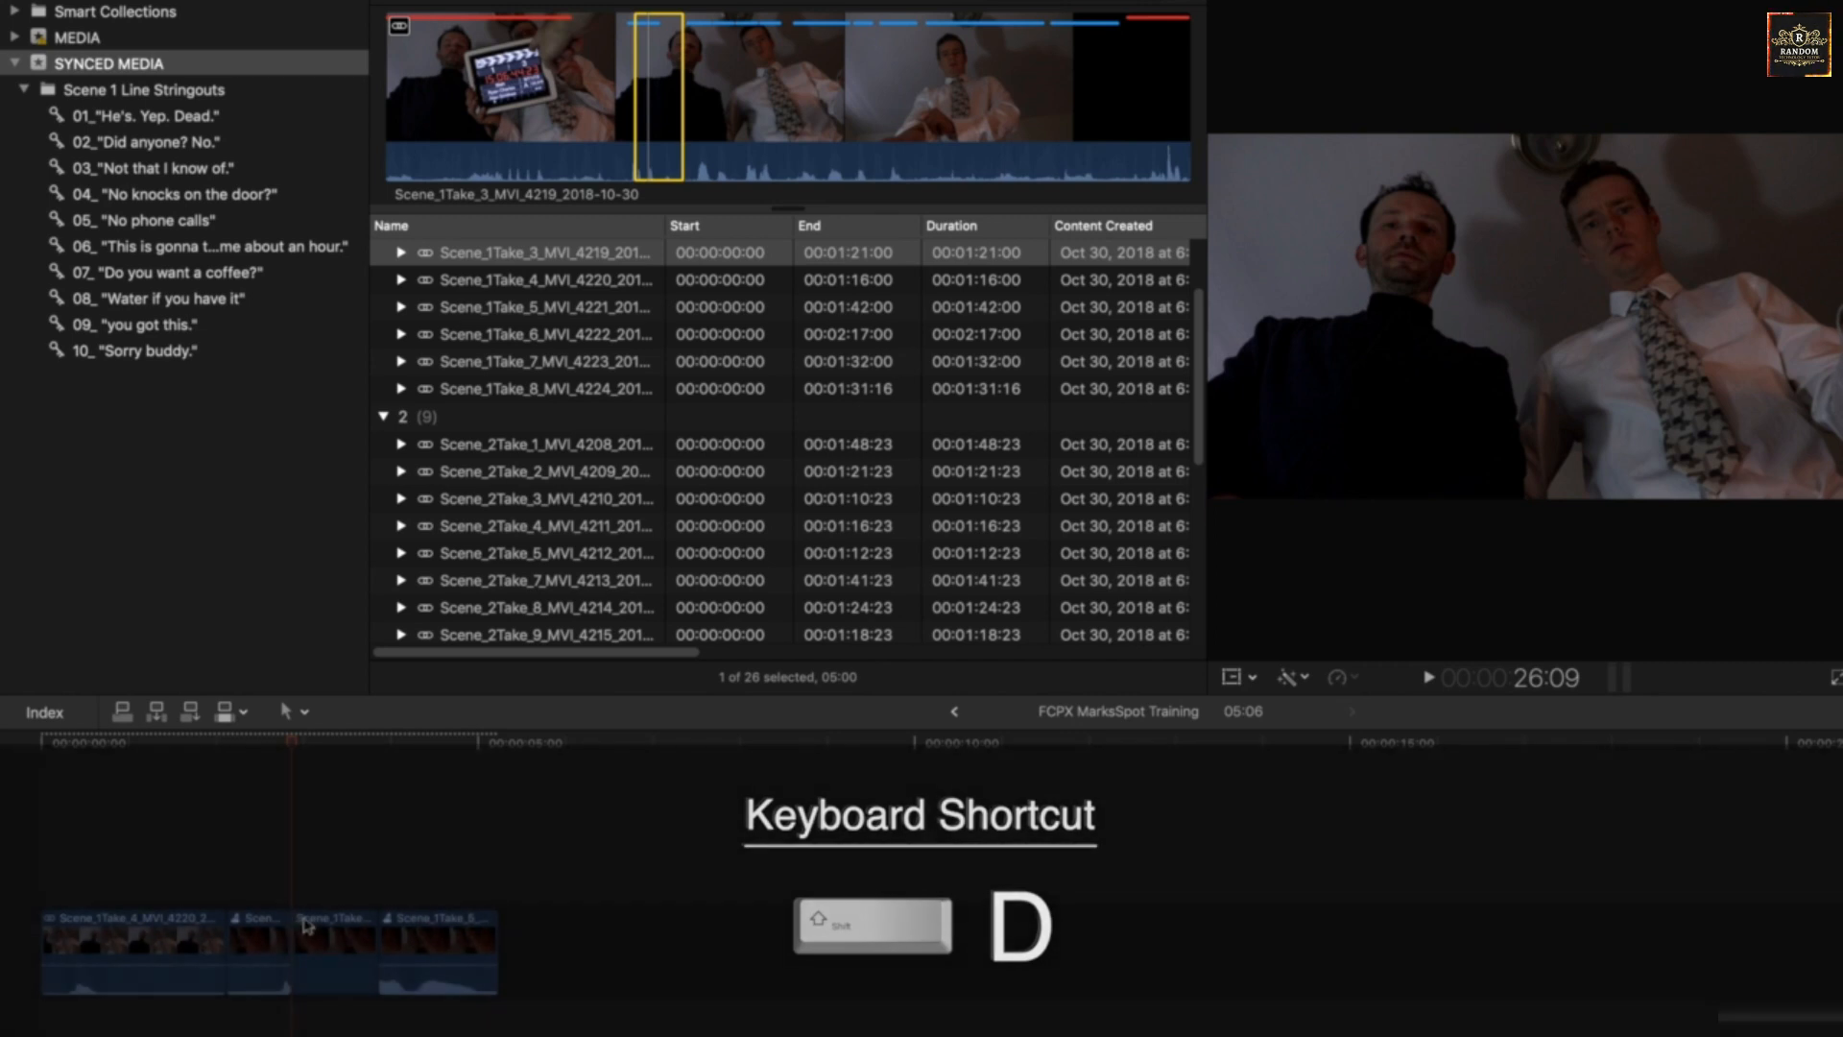